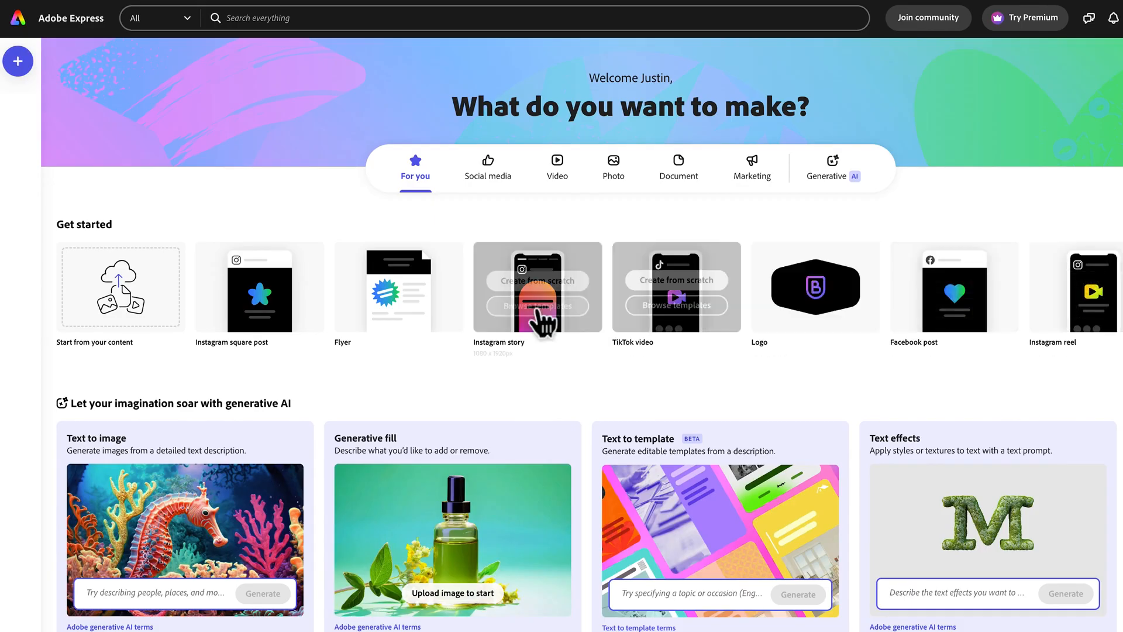
# Browse the YouTube thumbnail templates and apply the blue "A Day in the Life of a Chef" design.
pyautogui.hscroll(1, 690, 323)
pyautogui.hscroll(6, 693, 323)
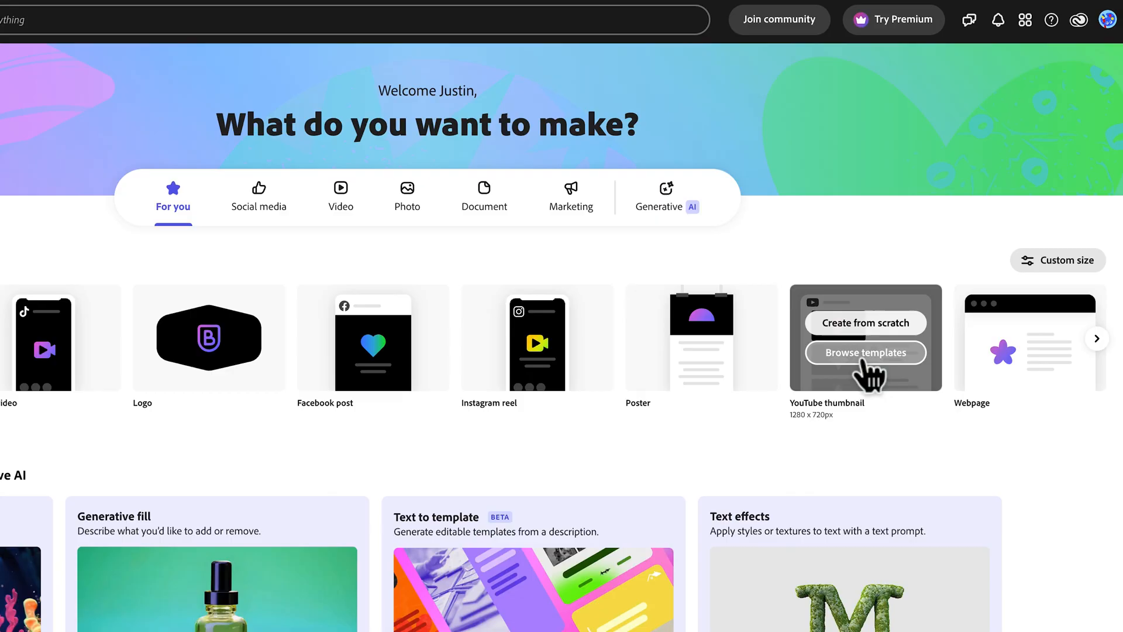
pyautogui.click(865, 356)
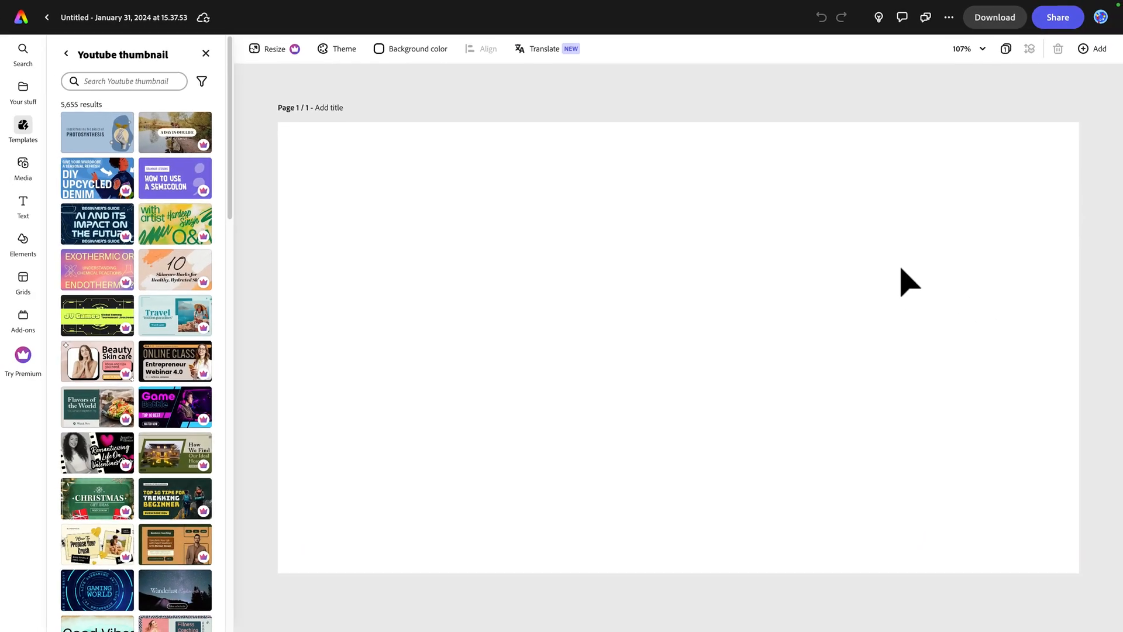
pyautogui.moveTo(234, 138); pyautogui.dragTo(261, 393)
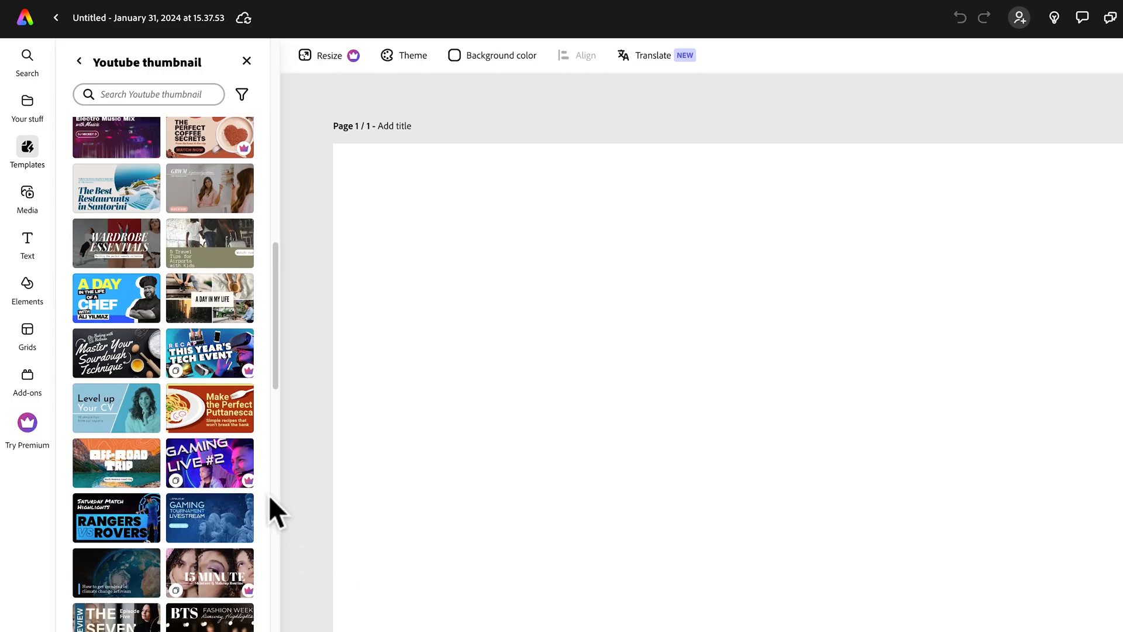
pyautogui.click(114, 300)
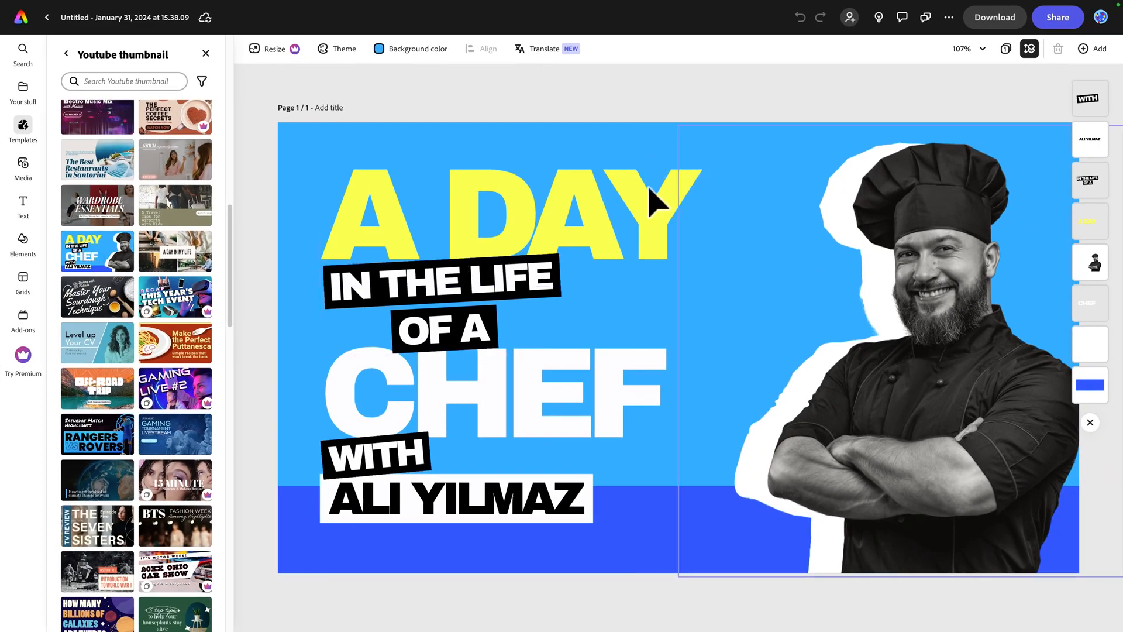
# Reposition the "A DAY" and "IN THE LIFE OF A" text elements and delete the chef photo.
pyautogui.moveTo(634, 225); pyautogui.dragTo(623, 196)
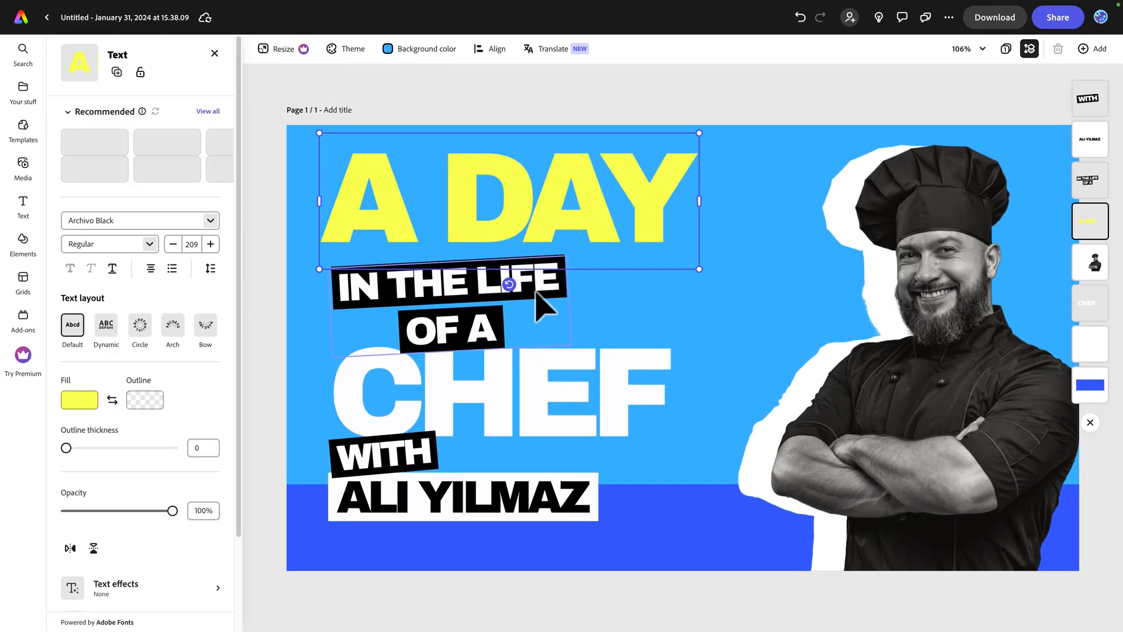
pyautogui.click(538, 297)
pyautogui.moveTo(537, 286); pyautogui.dragTo(553, 290)
pyautogui.click(902, 293)
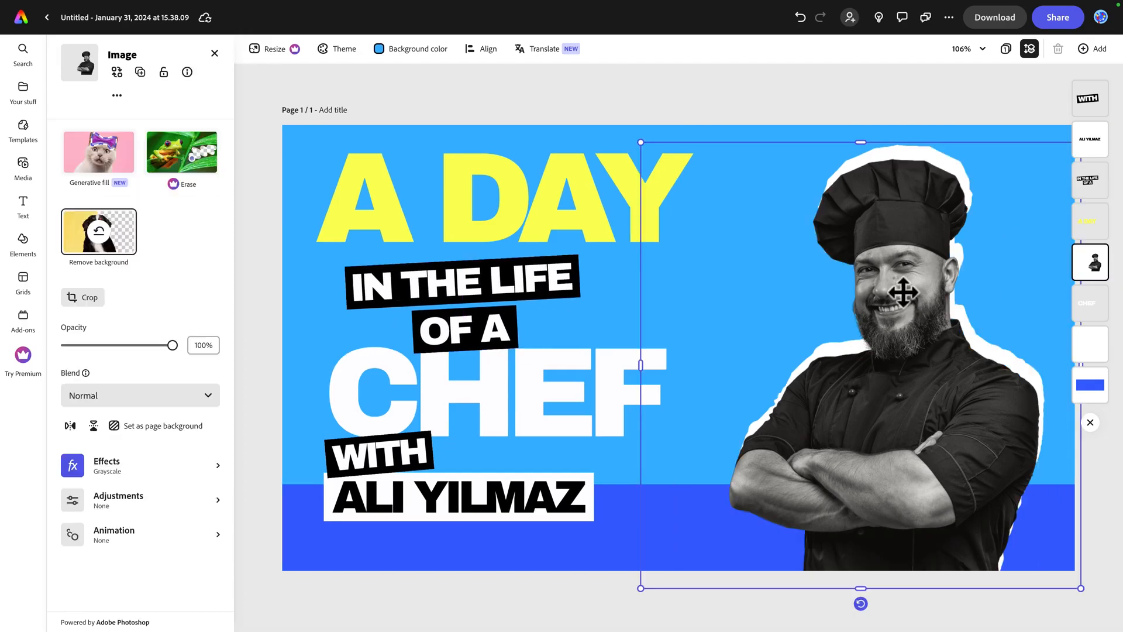
pyautogui.press('Delete')
# Replace the yellow "A DAY" heading text with "EASY".
pyautogui.click(458, 209)
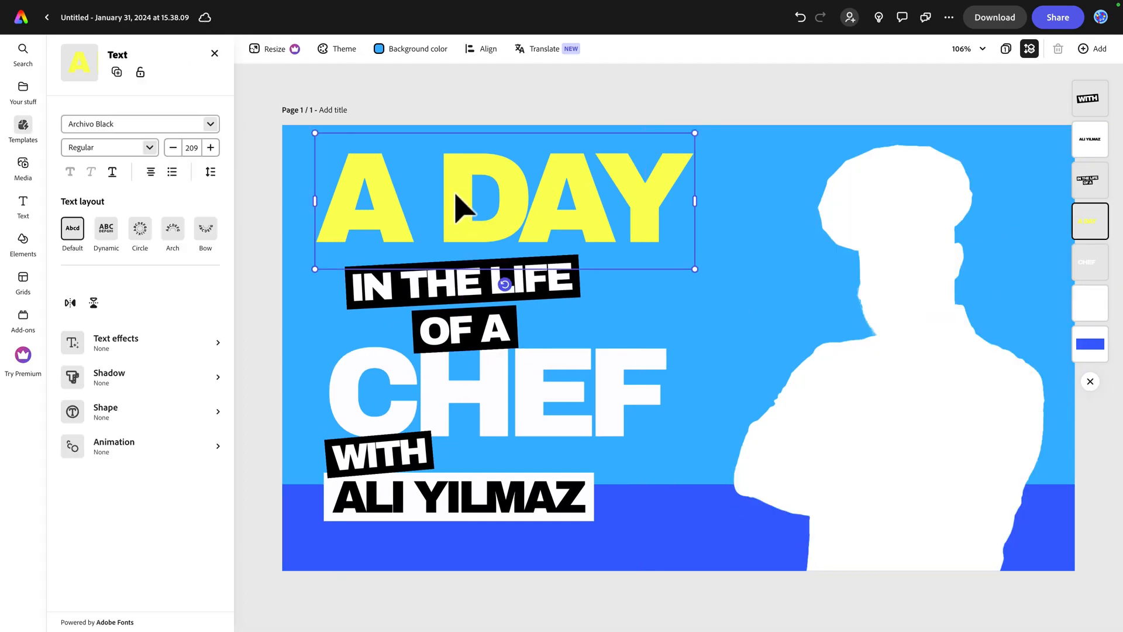
pyautogui.write('J')
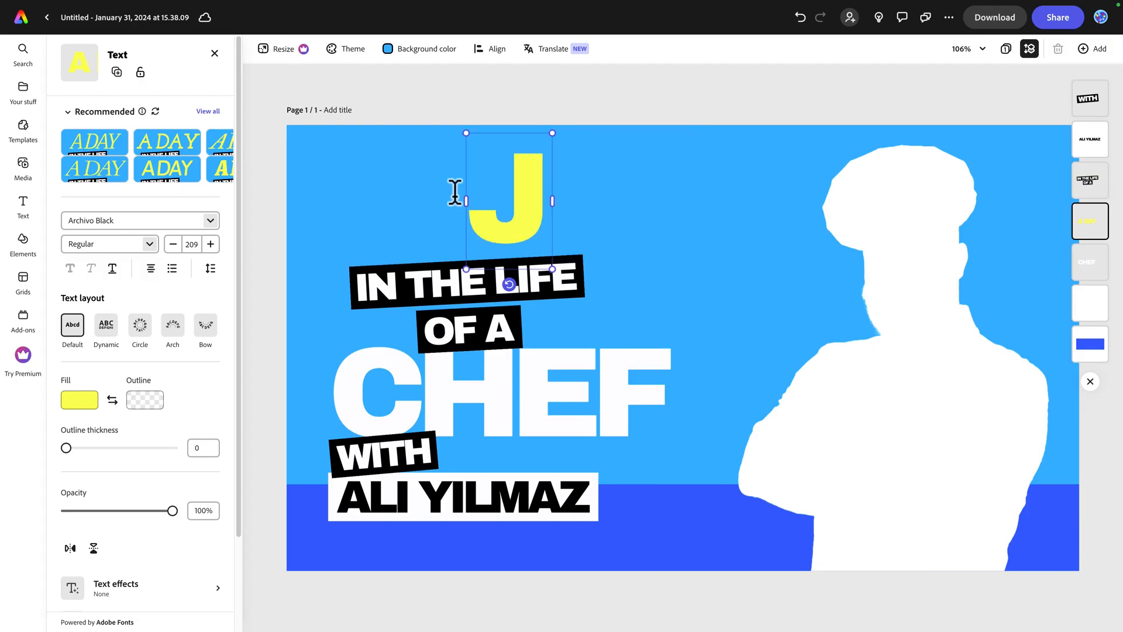
pyautogui.press('BackSpace')
pyautogui.write('EASY')
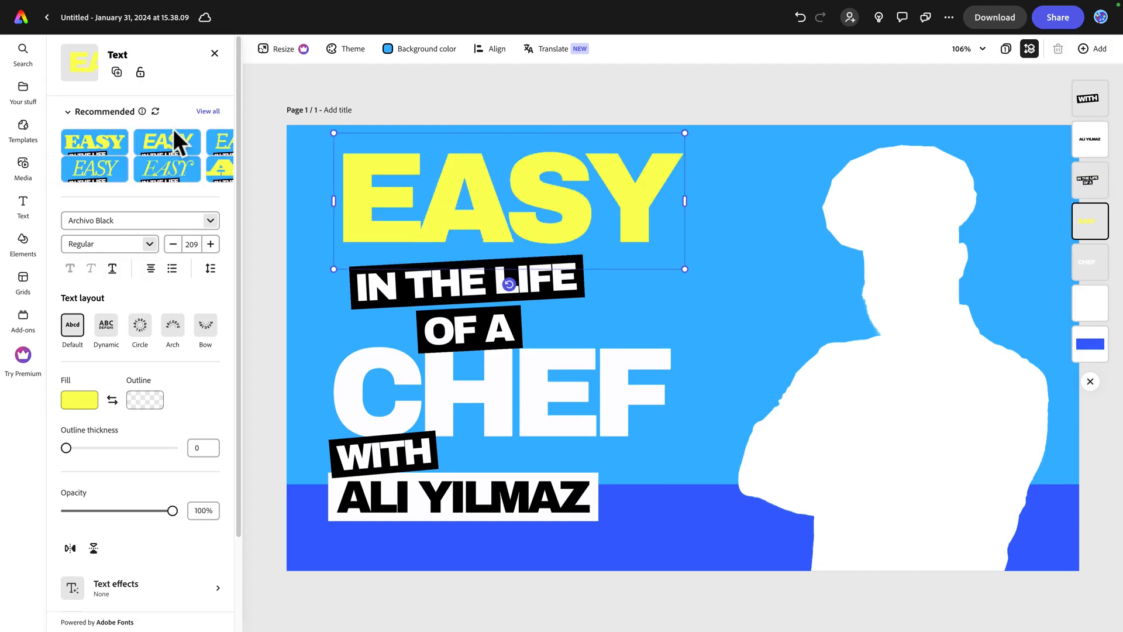
# Leave the template design and create a new blank file with a custom size of 1920 x 1080 px.
pyautogui.click(47, 18)
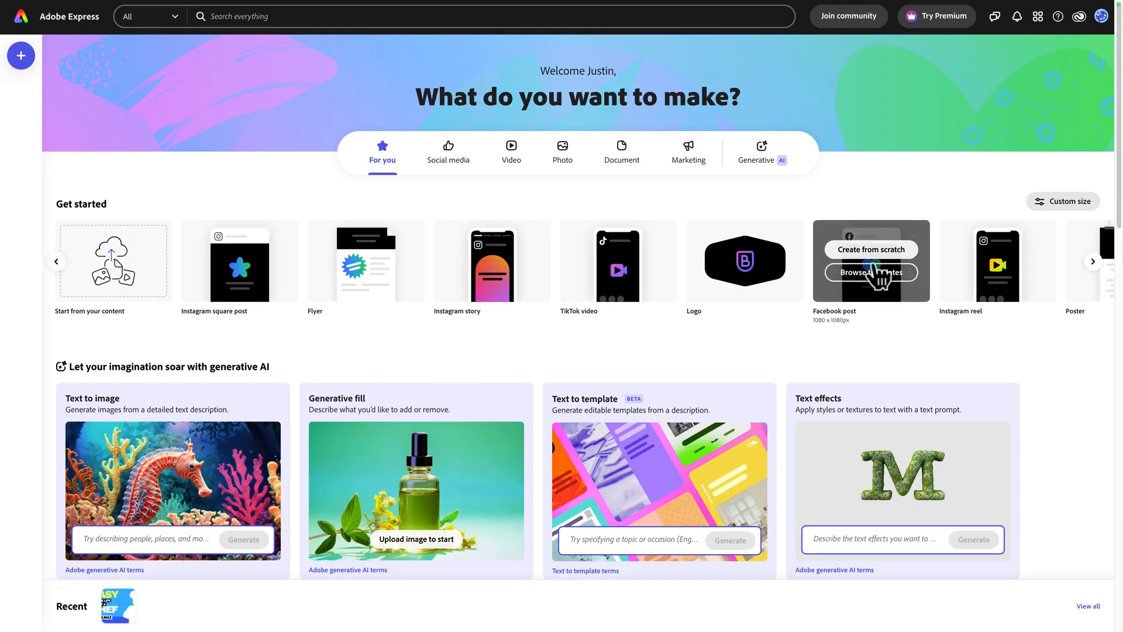
pyautogui.hscroll(5, 866, 270)
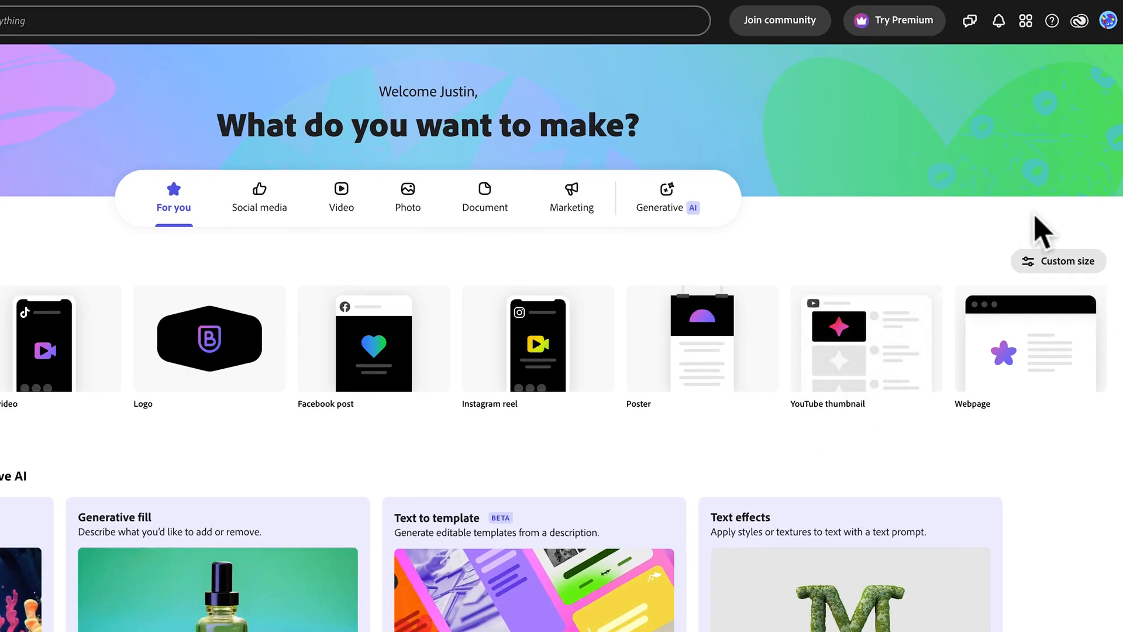
pyautogui.click(1053, 260)
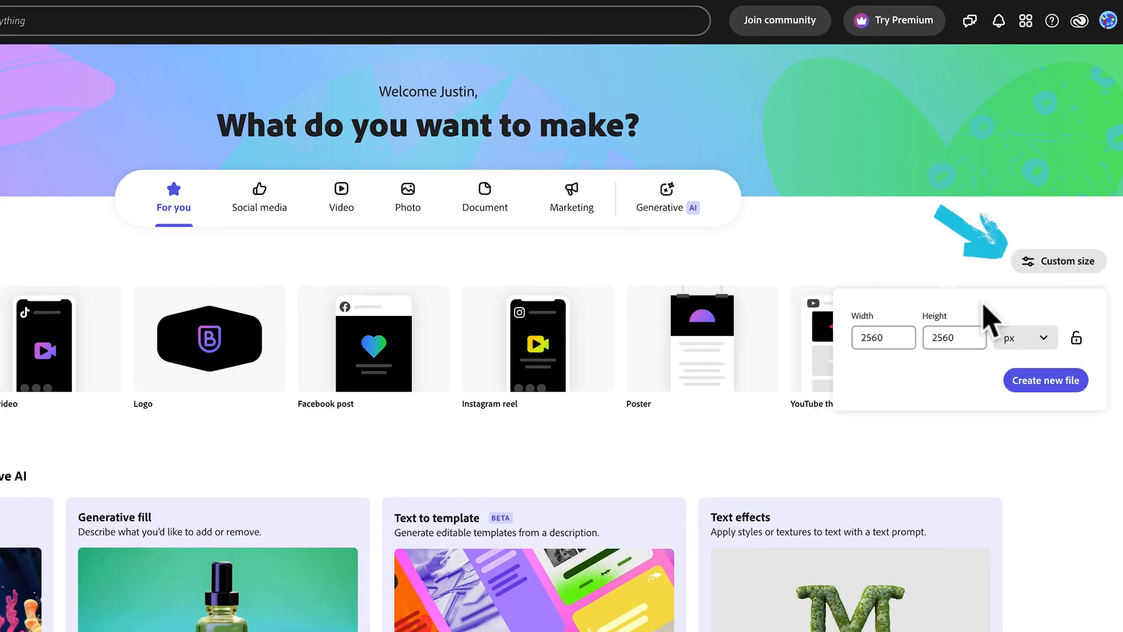
pyautogui.doubleClick(850, 338)
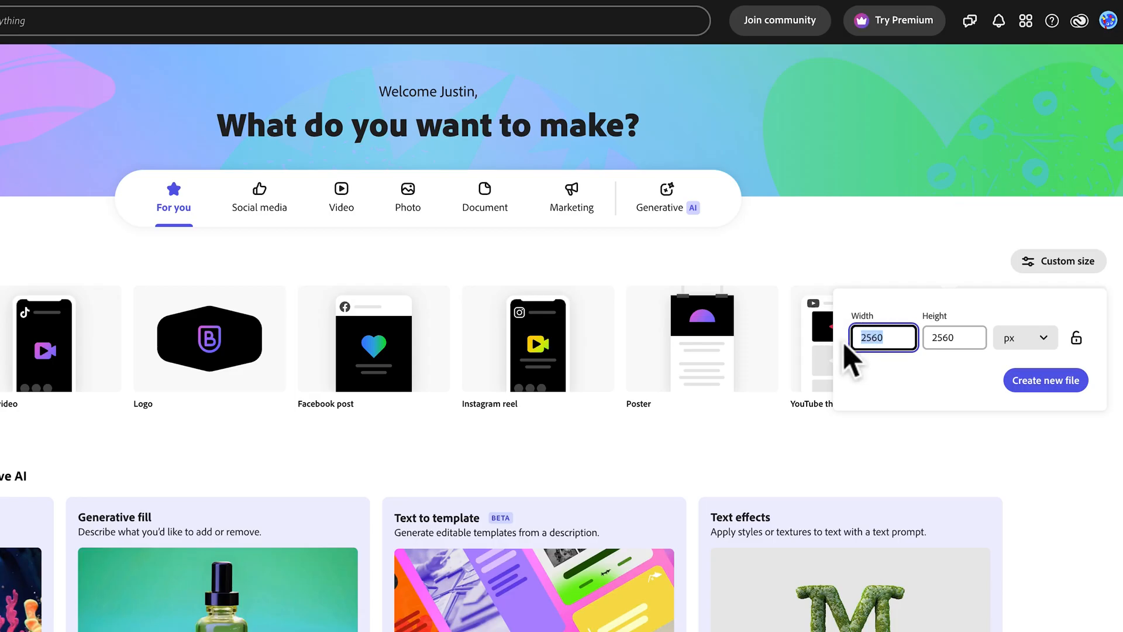
pyautogui.write('1920')
pyautogui.press('Tab')
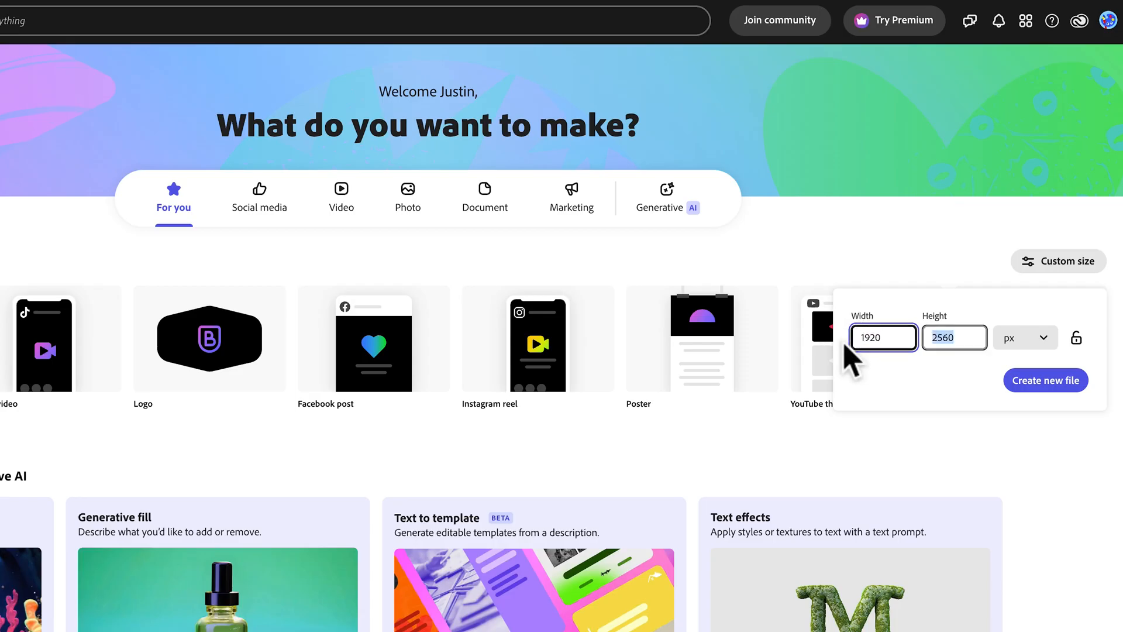
pyautogui.write('1080')
pyautogui.click(1053, 382)
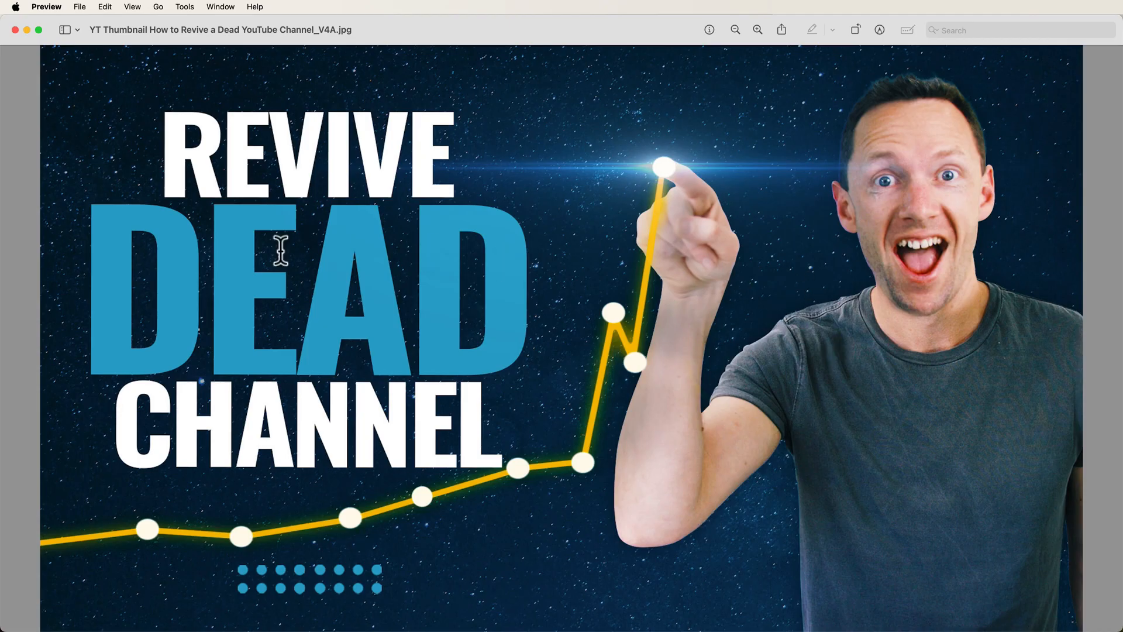
# Close the reference thumbnail in Preview, then add a black starry-sky photo to the blank Adobe Express page from a stock search for "space".
pyautogui.click(14, 32)
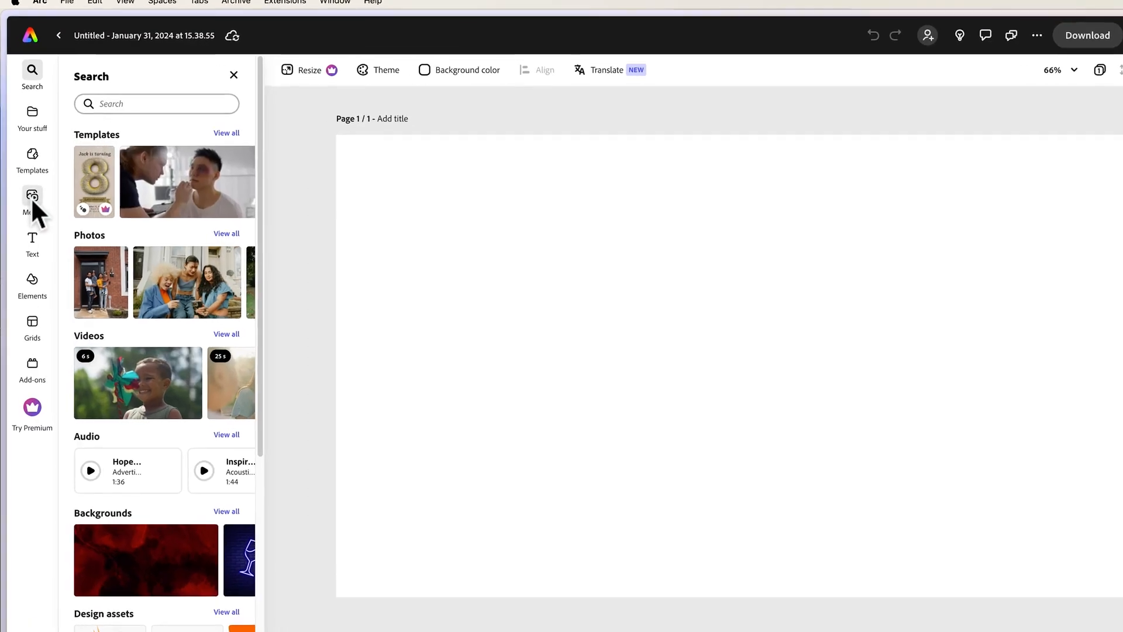
pyautogui.click(29, 186)
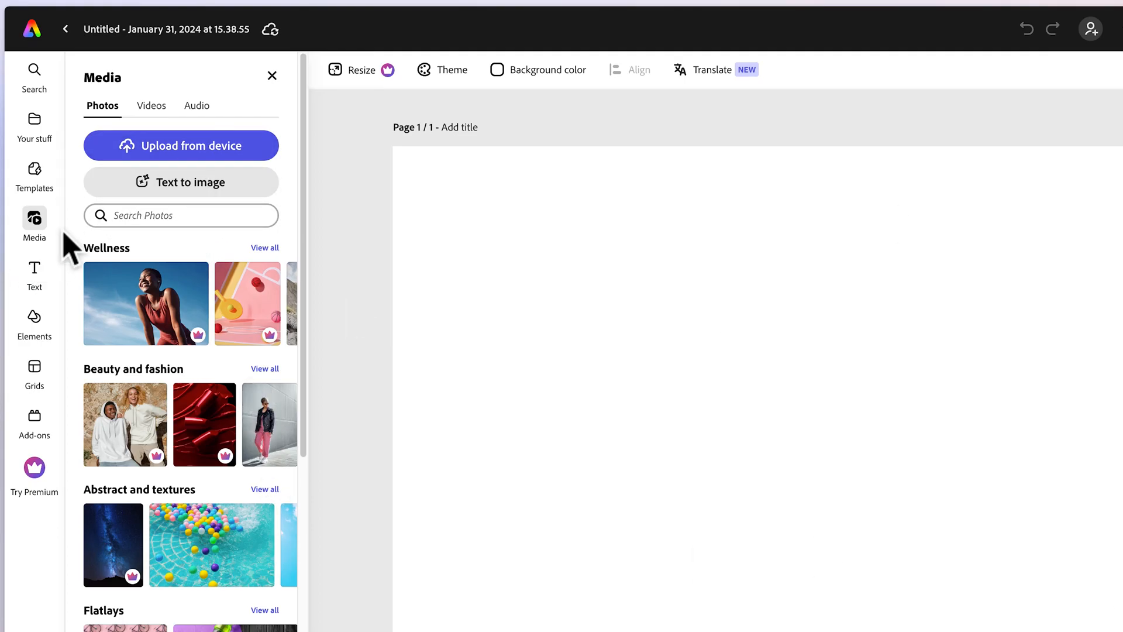
pyautogui.moveTo(304, 279); pyautogui.dragTo(318, 339)
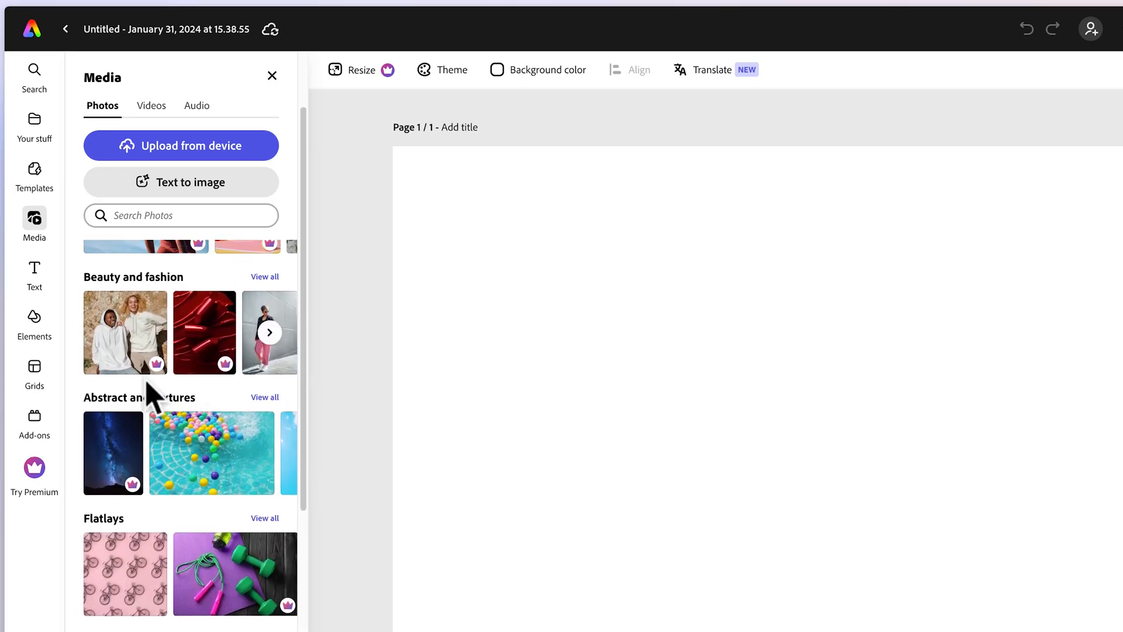
pyautogui.moveTo(156, 365)
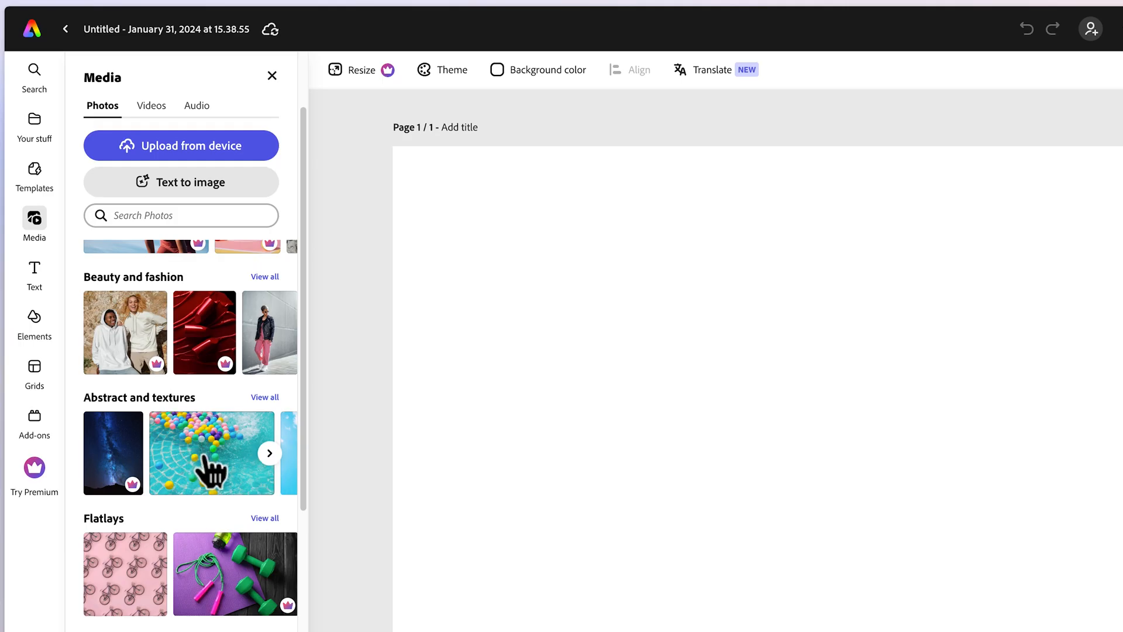
pyautogui.click(128, 215)
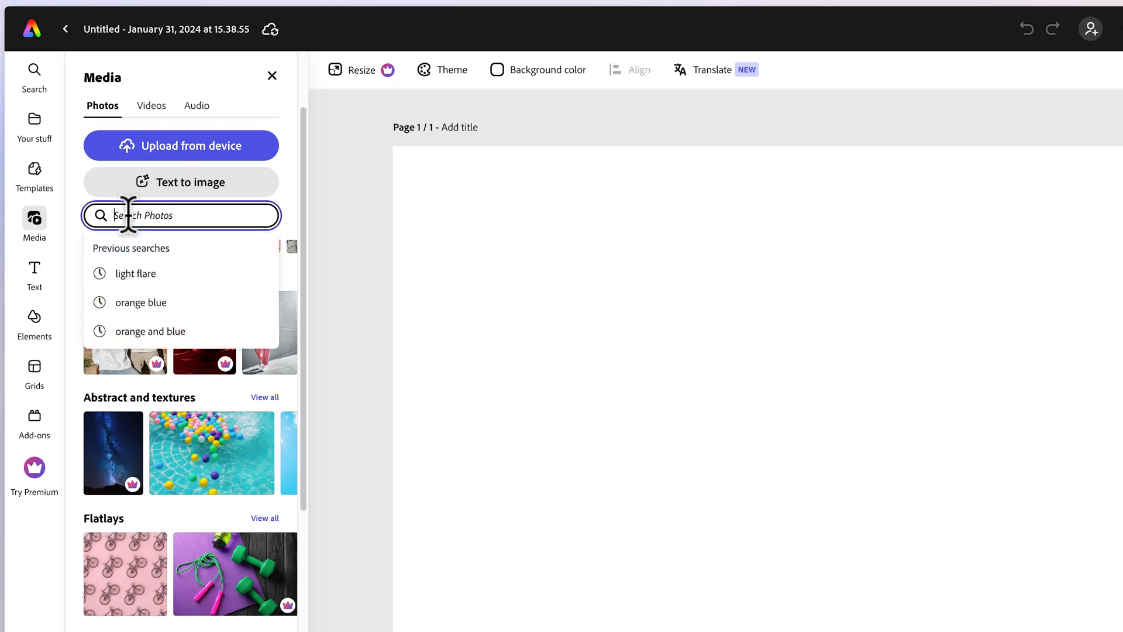
pyautogui.write('space')
pyautogui.press('Return')
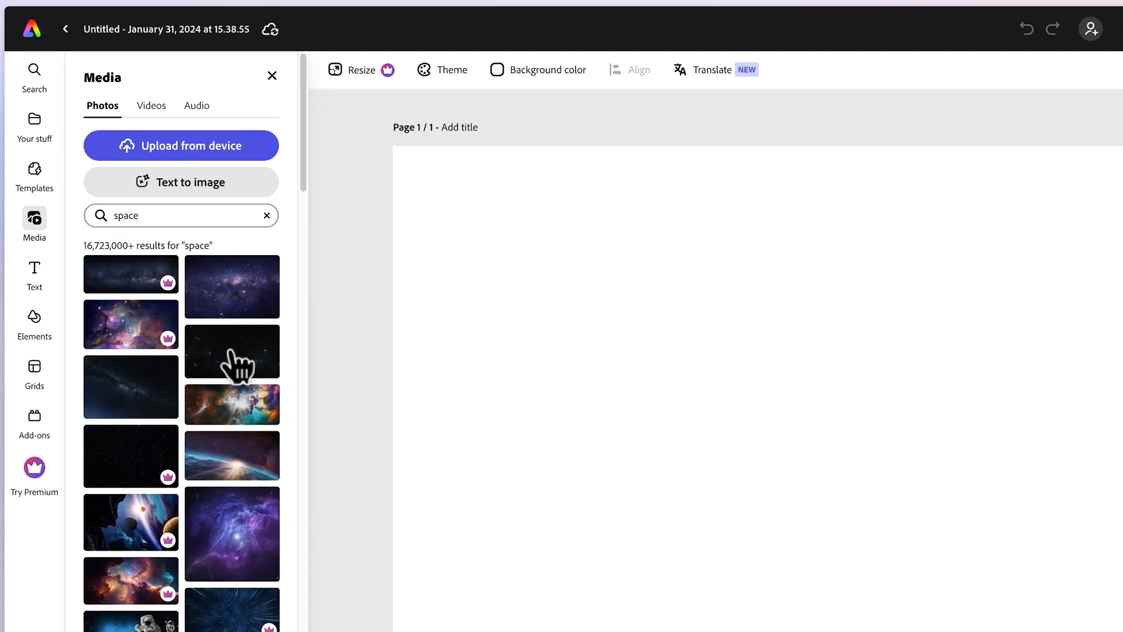
pyautogui.click(251, 361)
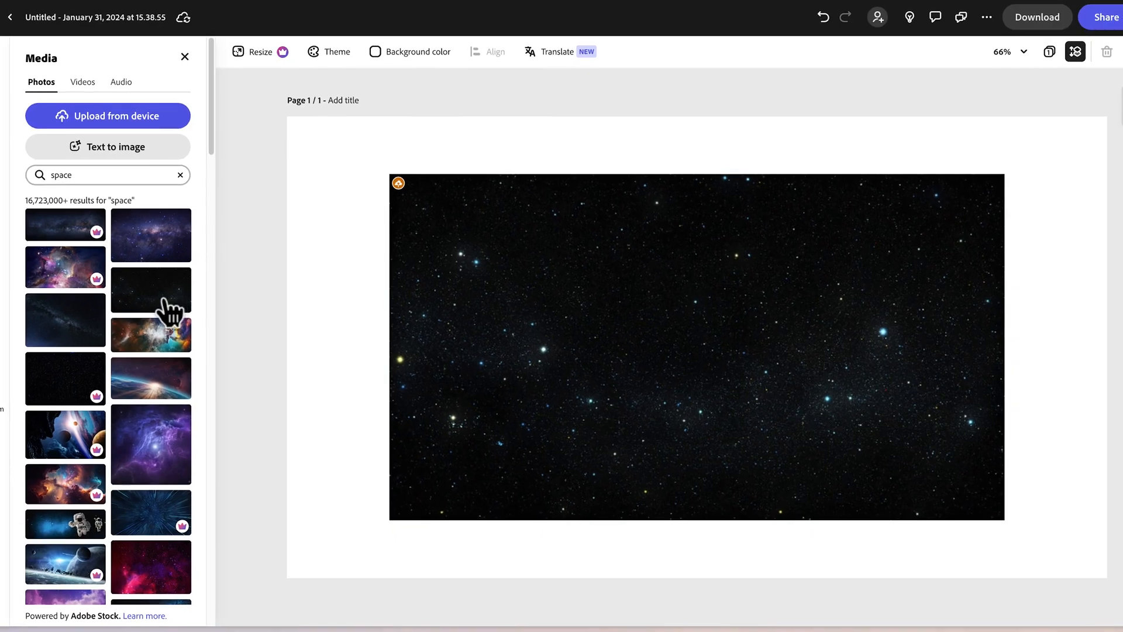
# Try a dark blue starry photo from the space results on the page, then delete it.
pyautogui.scroll(-15, 145, 547)
pyautogui.scroll(-3, 145, 553)
pyautogui.scroll(-3, 111, 457)
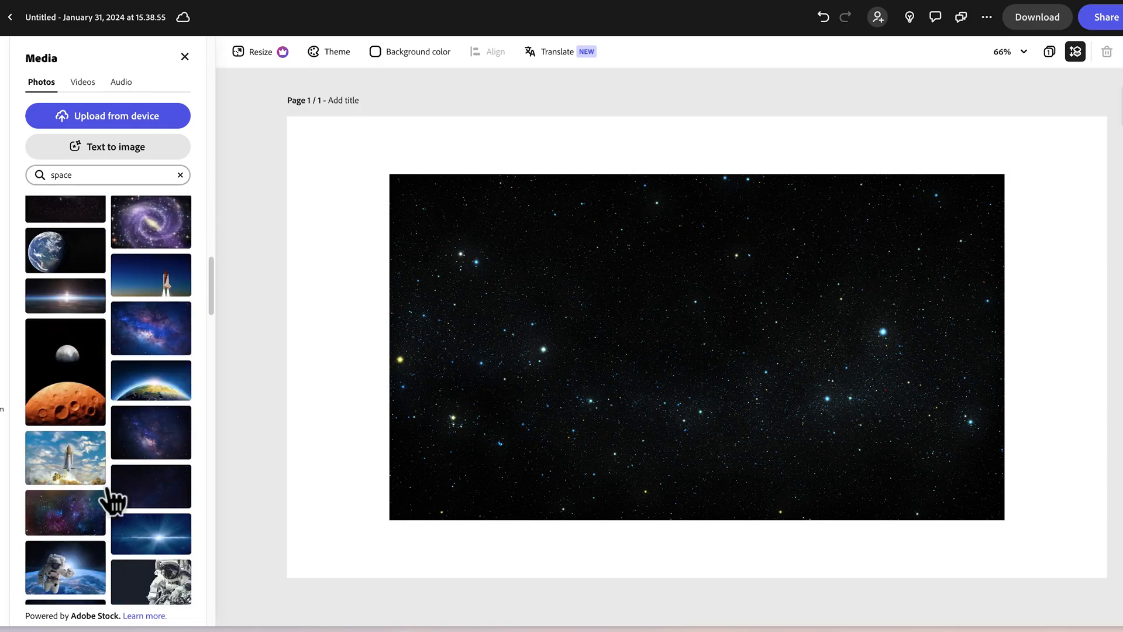
pyautogui.scroll(-1, 111, 494)
pyautogui.click(170, 470)
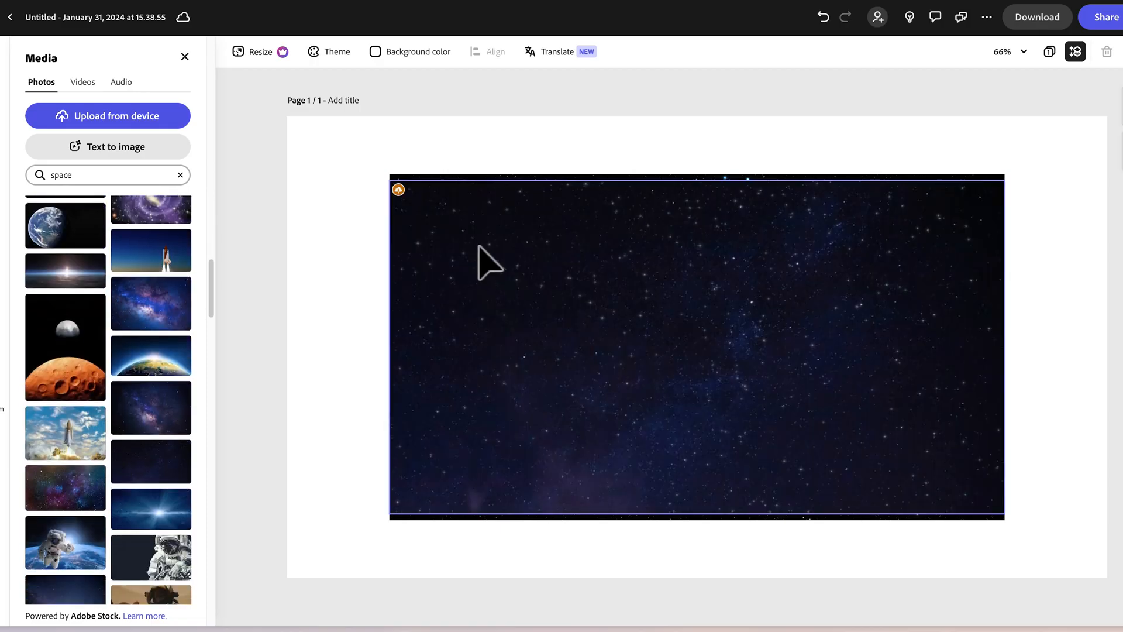
pyautogui.moveTo(538, 275); pyautogui.dragTo(557, 318)
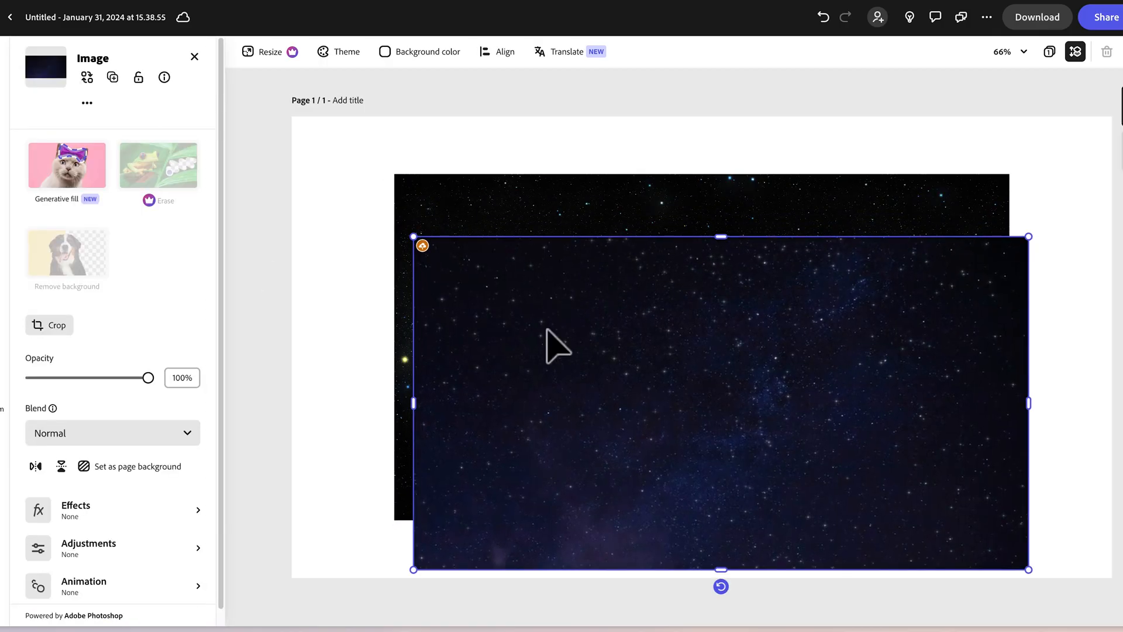
pyautogui.press('Delete')
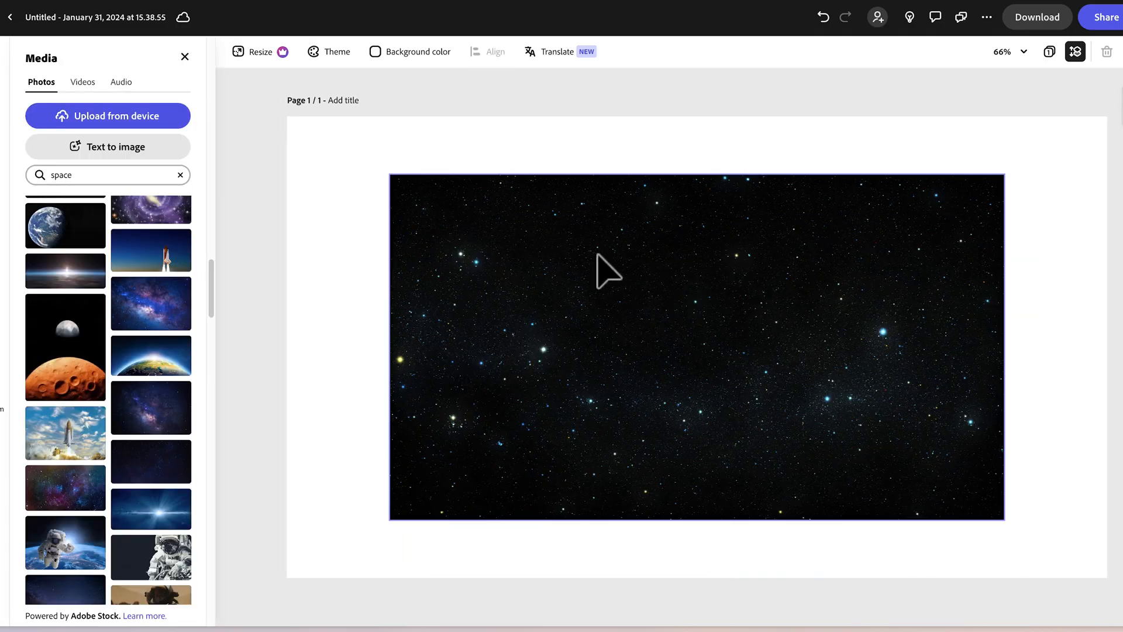
# Enlarge the black starry-sky photo from opposite corners to fill the whole page.
pyautogui.click(784, 293)
pyautogui.moveTo(396, 176); pyautogui.dragTo(283, 125)
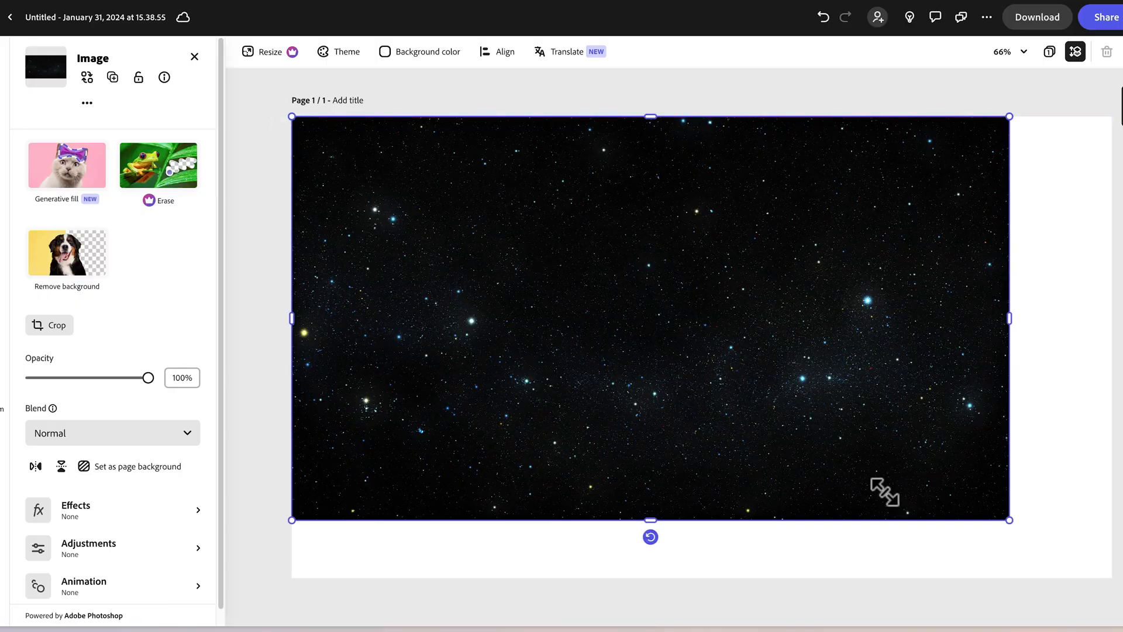
pyautogui.moveTo(1009, 519); pyautogui.dragTo(1112, 577)
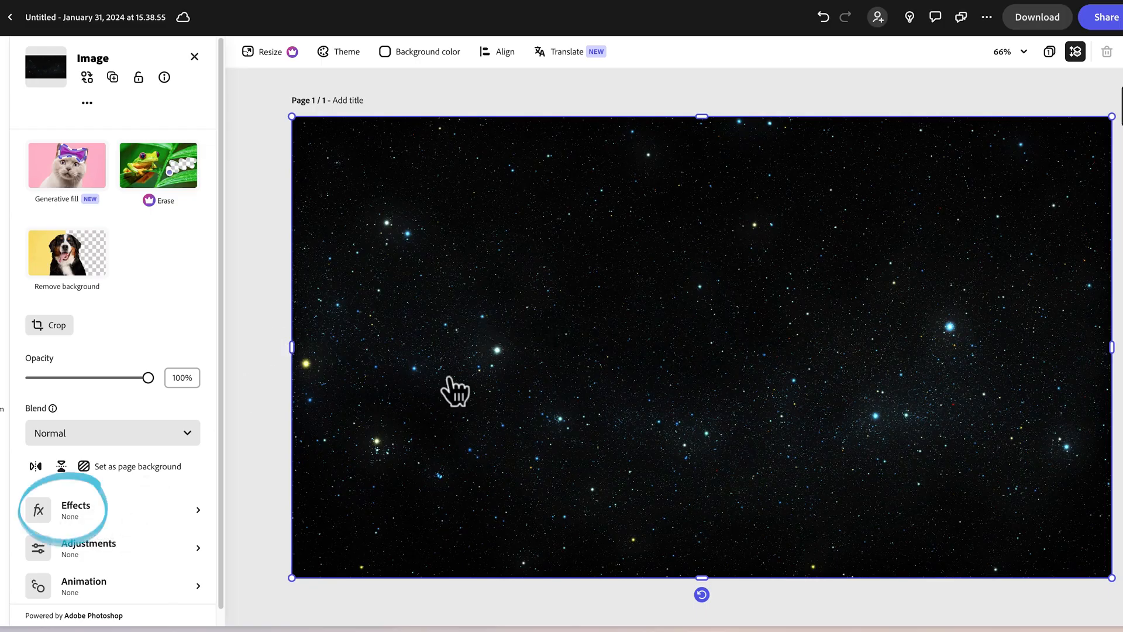
# Try the Colorize effect and several duotone presets on the starry background, finishing with the black and green duotone.
pyautogui.click(86, 514)
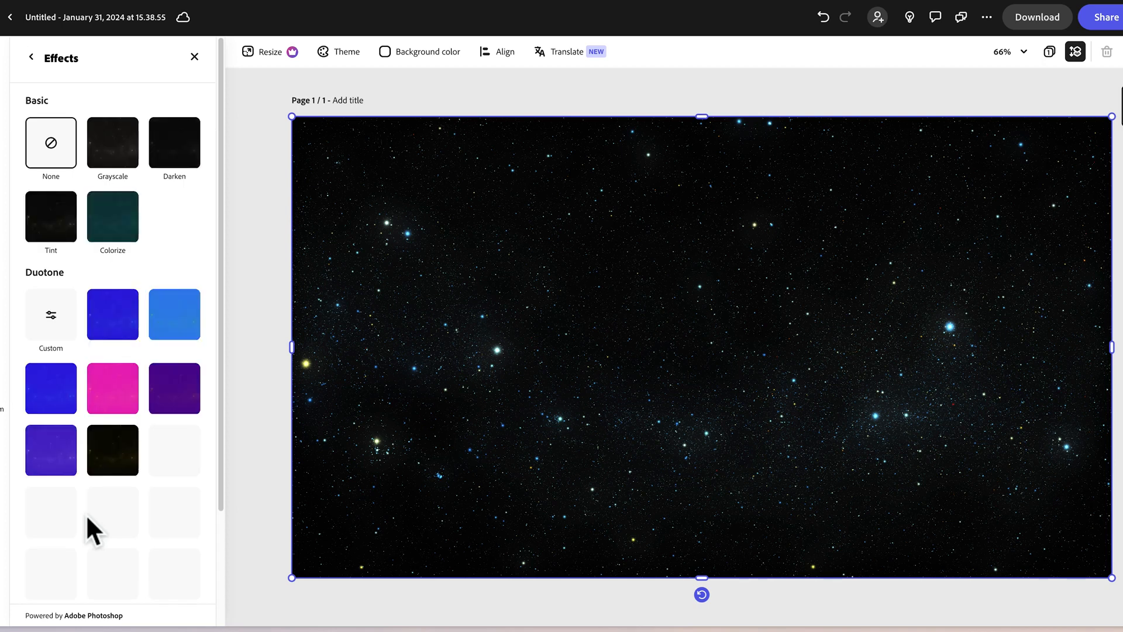
pyautogui.moveTo(223, 275); pyautogui.dragTo(231, 458)
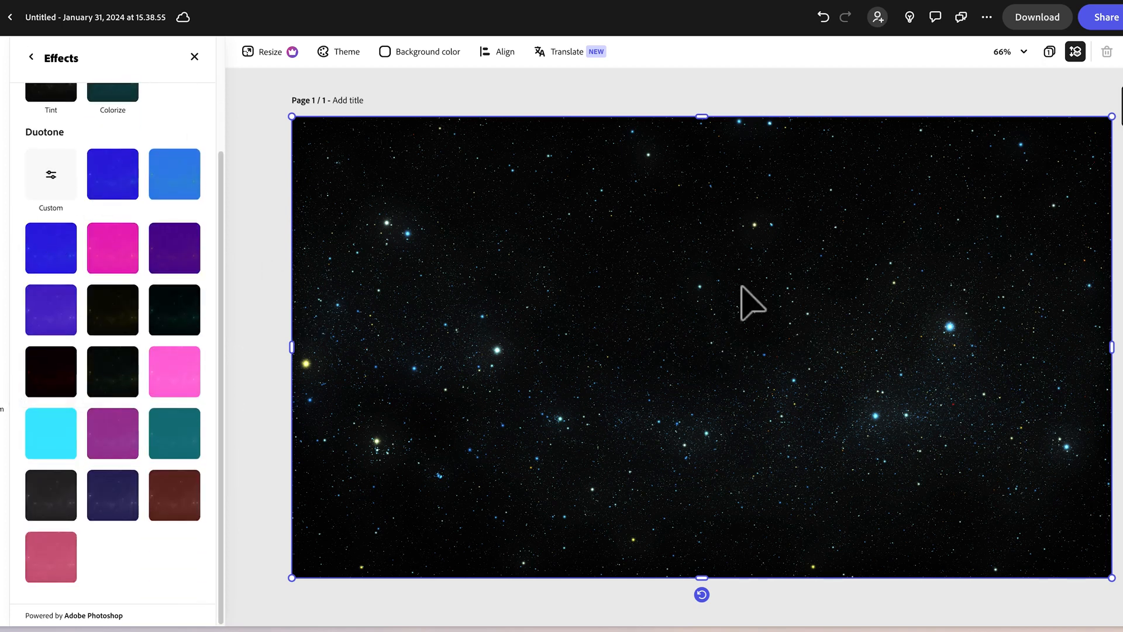
pyautogui.scroll(2, 143, 170)
pyautogui.click(119, 179)
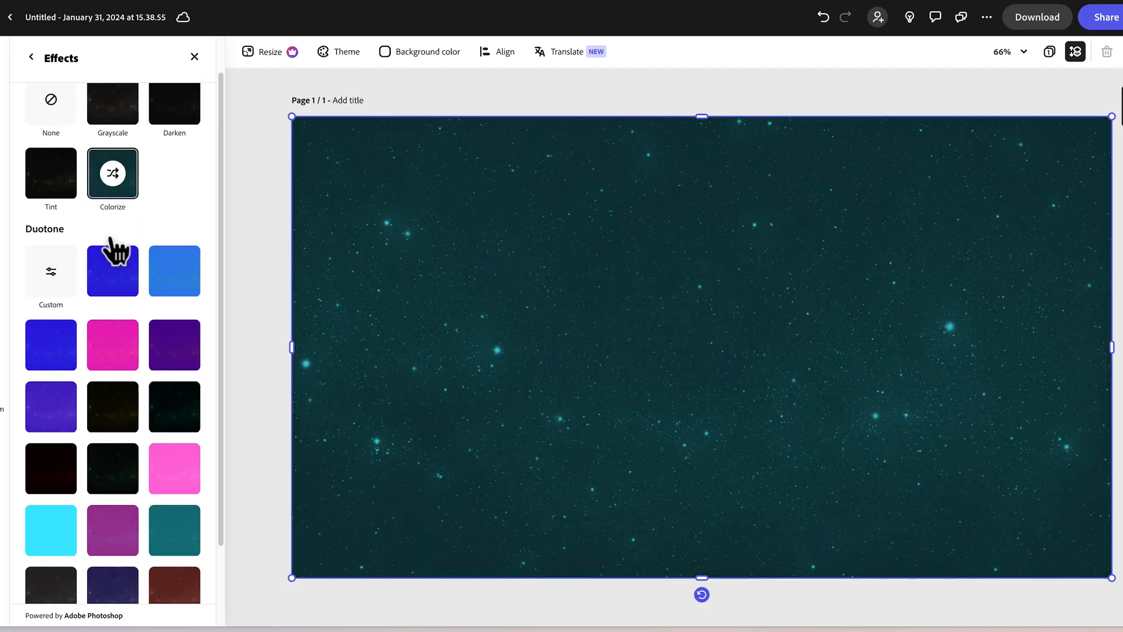
pyautogui.click(113, 283)
pyautogui.click(187, 287)
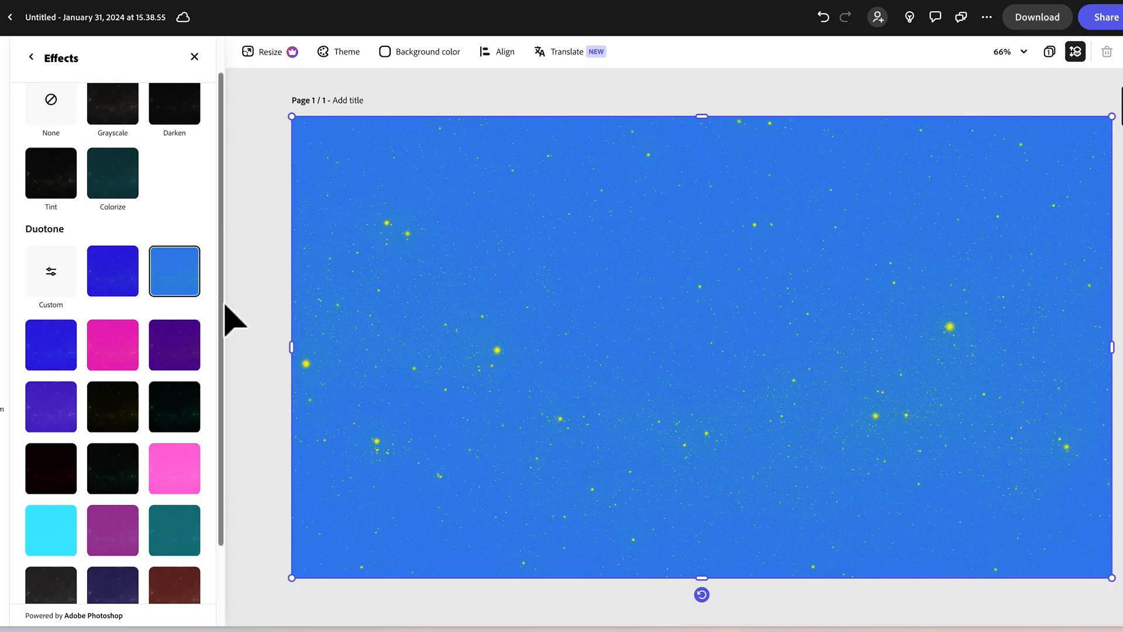
pyautogui.click(106, 408)
pyautogui.click(174, 407)
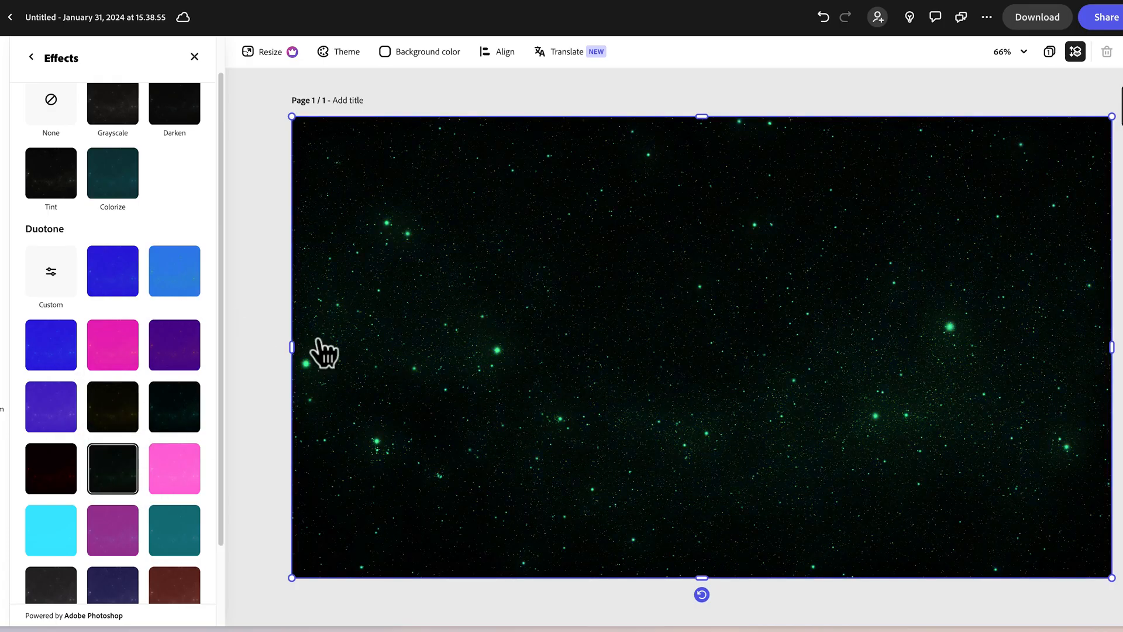
# Customize the background's duotone effect by setting its highlights colour to white.
pyautogui.click(66, 276)
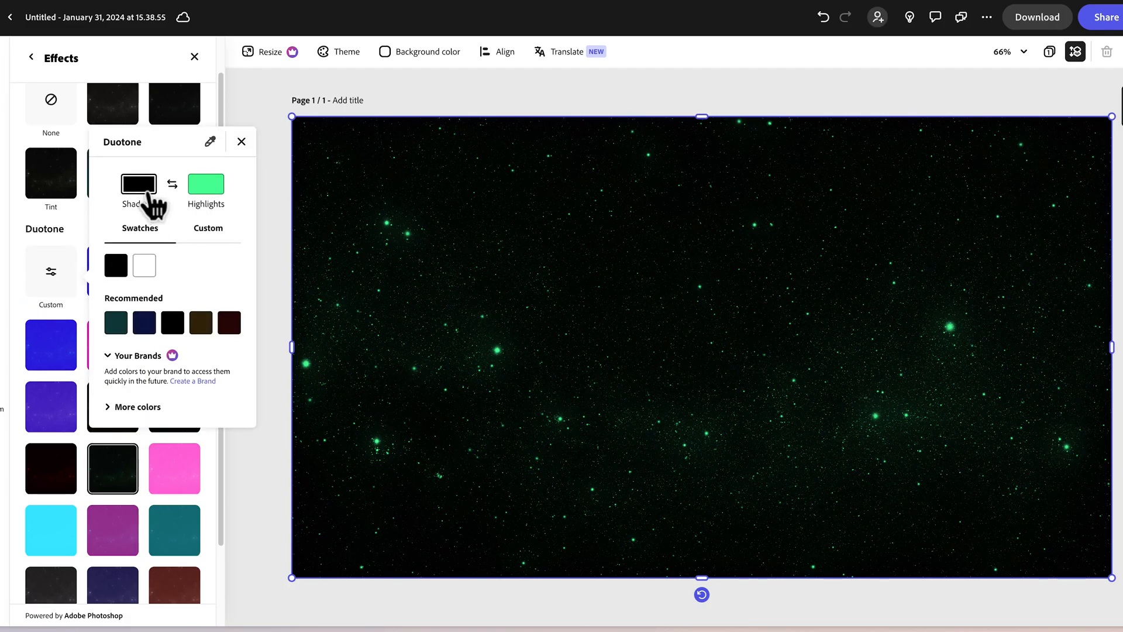
pyautogui.click(214, 193)
pyautogui.click(145, 267)
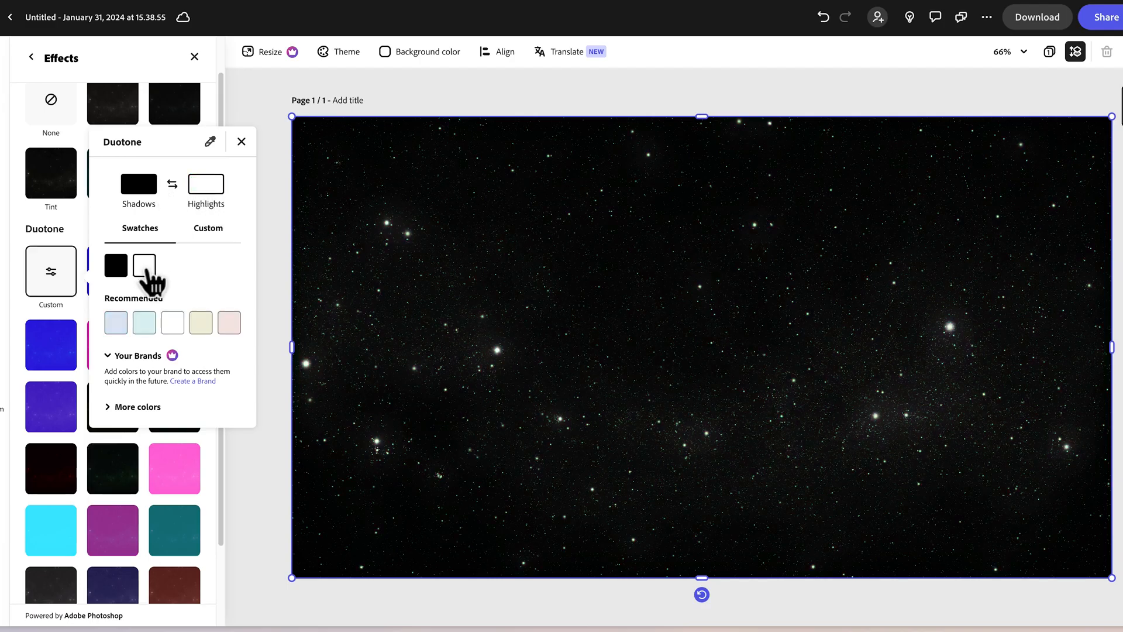
# Set the background's duotone highlights to the recommended pale aqua and its shadows to the dark navy #060C2E.
pyautogui.click(139, 330)
pyautogui.click(143, 191)
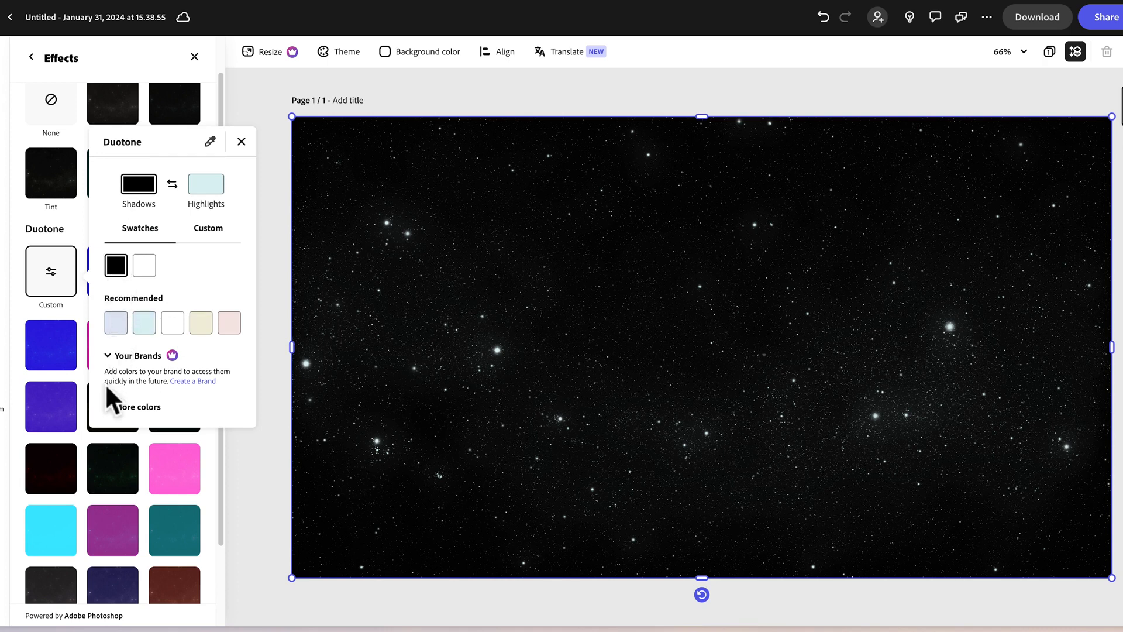
pyautogui.click(120, 407)
pyautogui.scroll(-5, 176, 396)
pyautogui.click(228, 188)
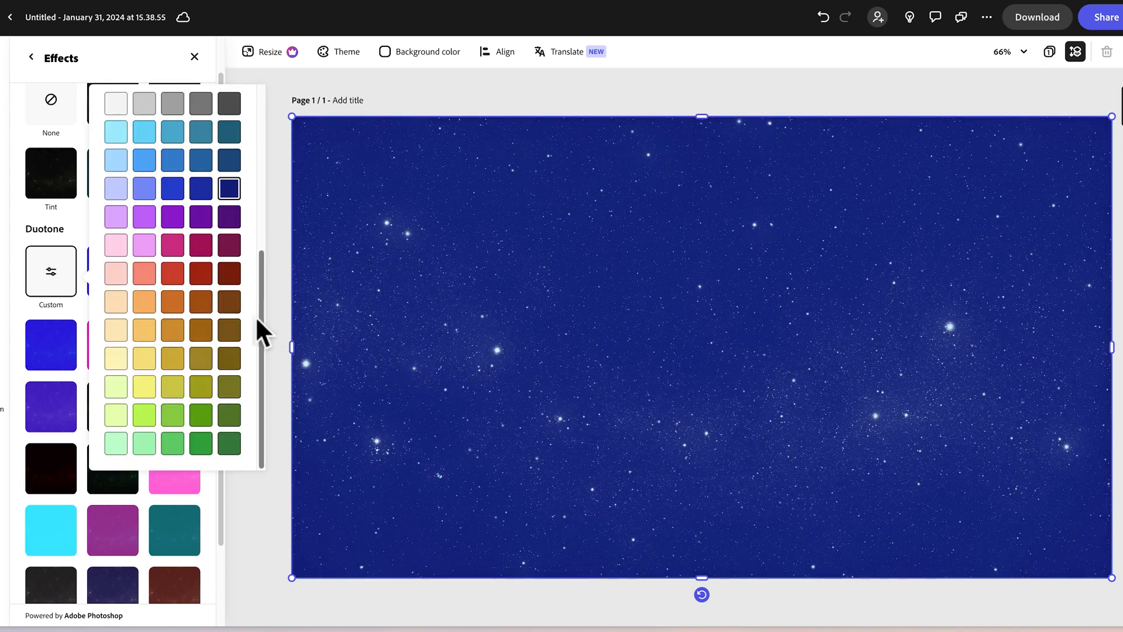
pyautogui.moveTo(266, 301); pyautogui.dragTo(275, 163)
pyautogui.click(204, 151)
pyautogui.moveTo(222, 288); pyautogui.dragTo(224, 317)
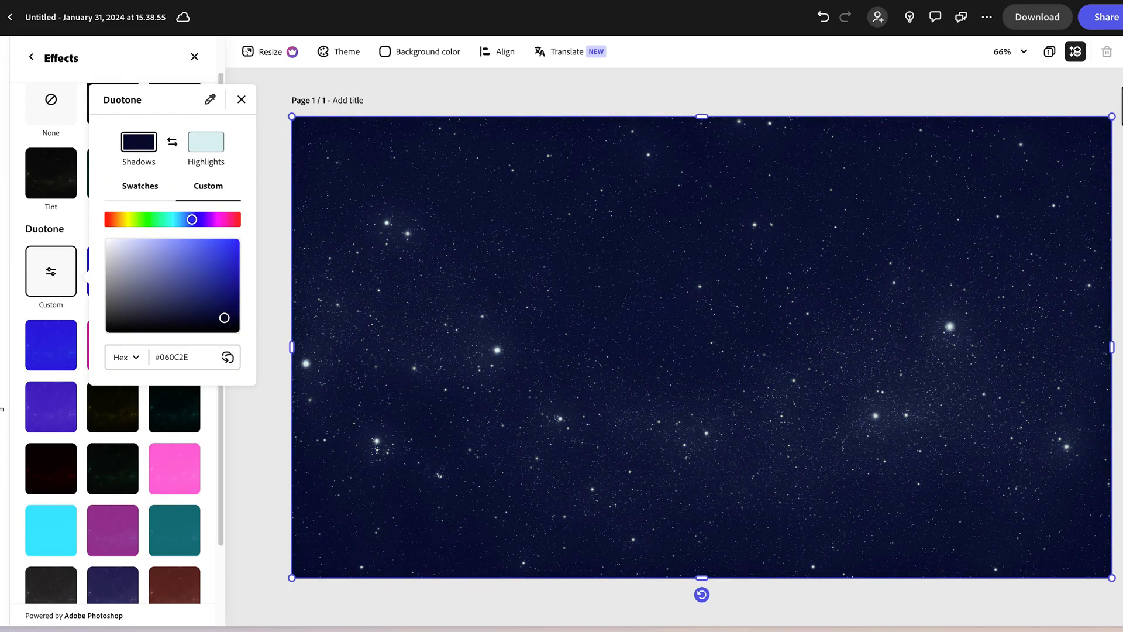
pyautogui.click(241, 102)
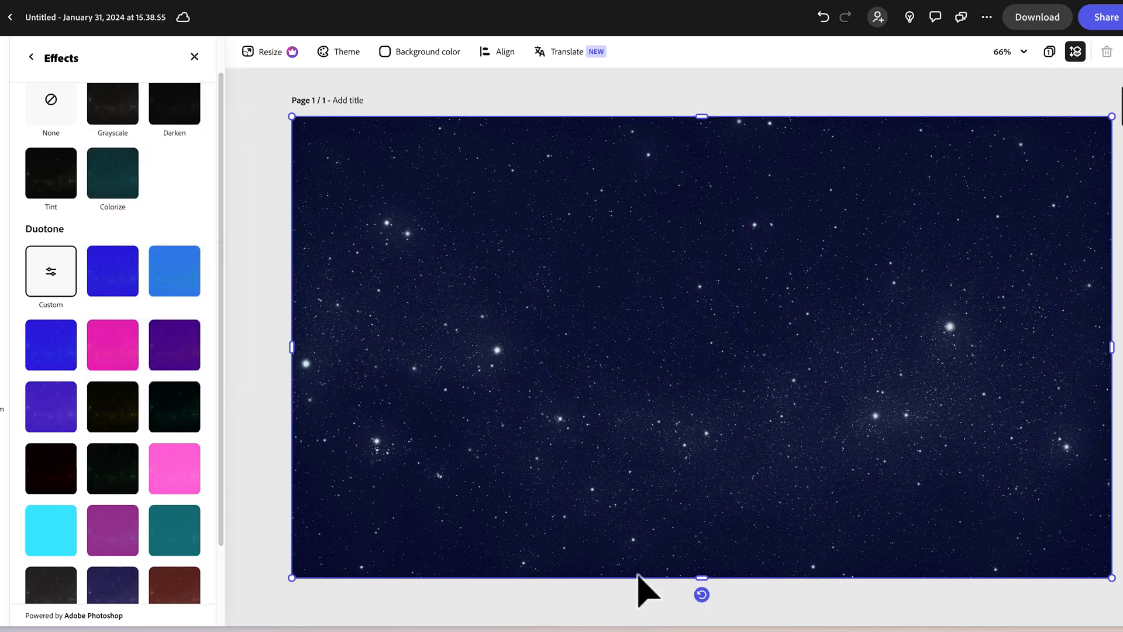
pyautogui.scroll(2, 20, 196)
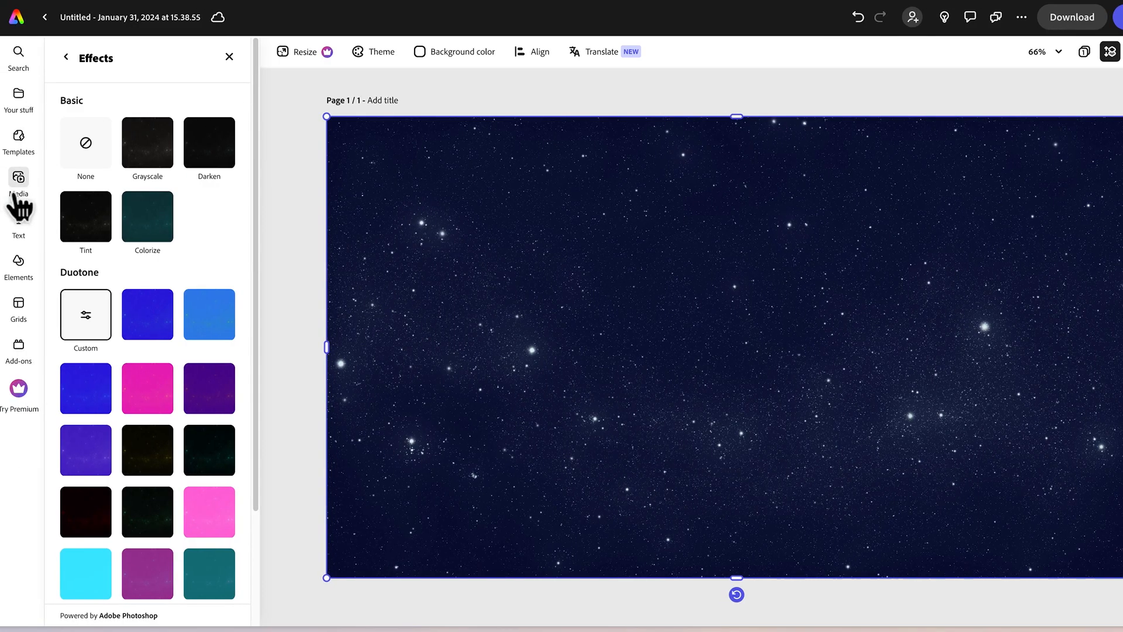
# Try generating a square (1:1) Art image on the page from the text prompt "shooting star".
pyautogui.click(33, 188)
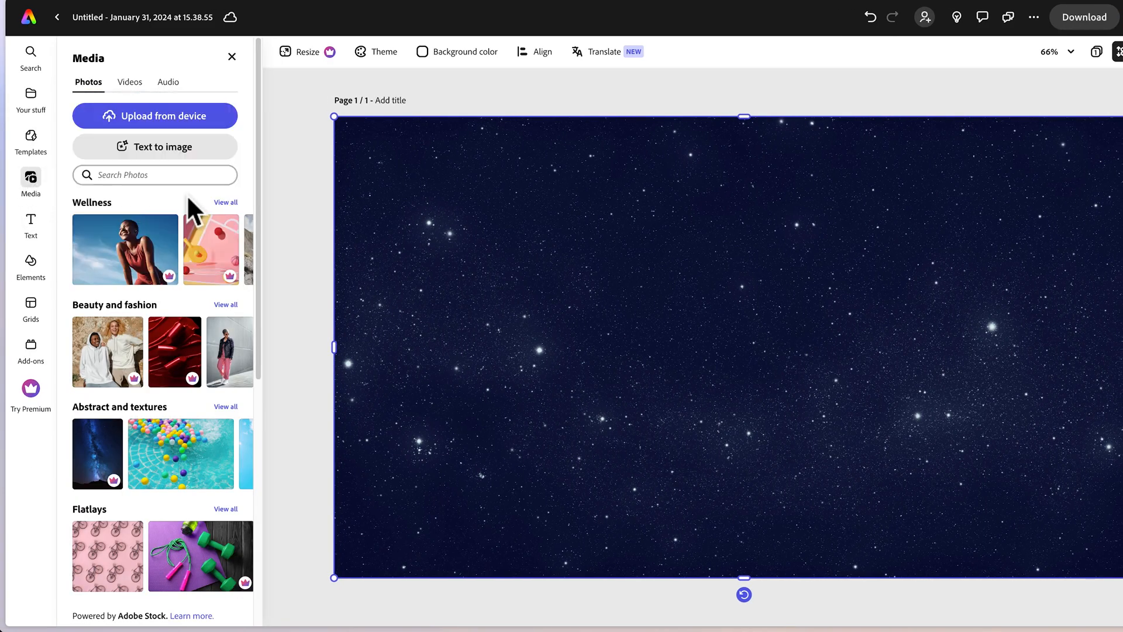
pyautogui.click(165, 153)
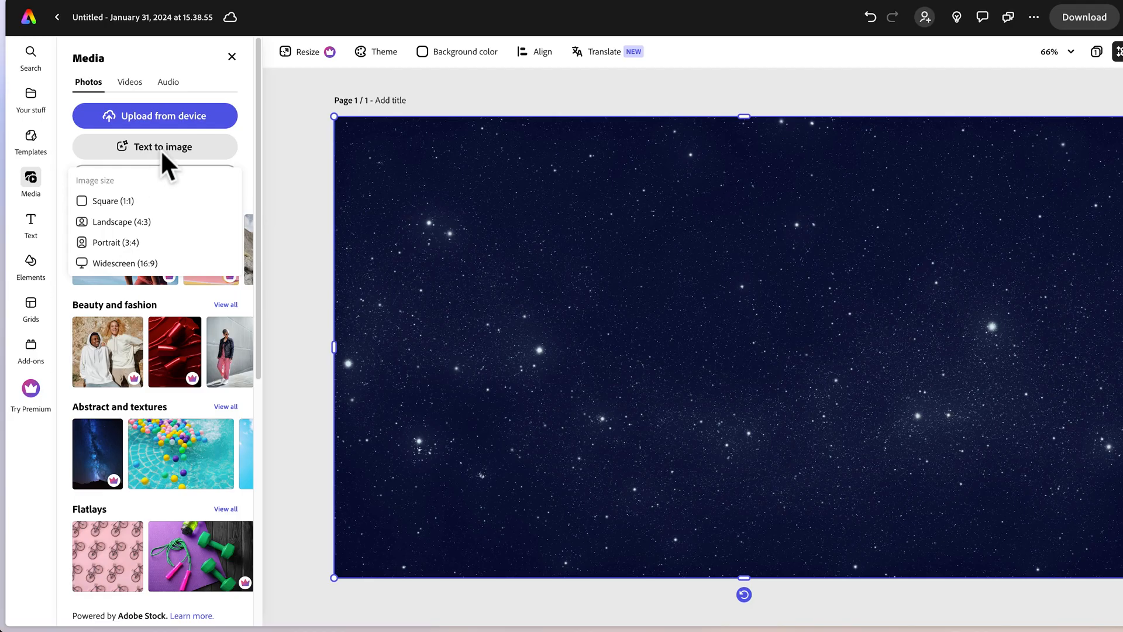
pyautogui.click(124, 201)
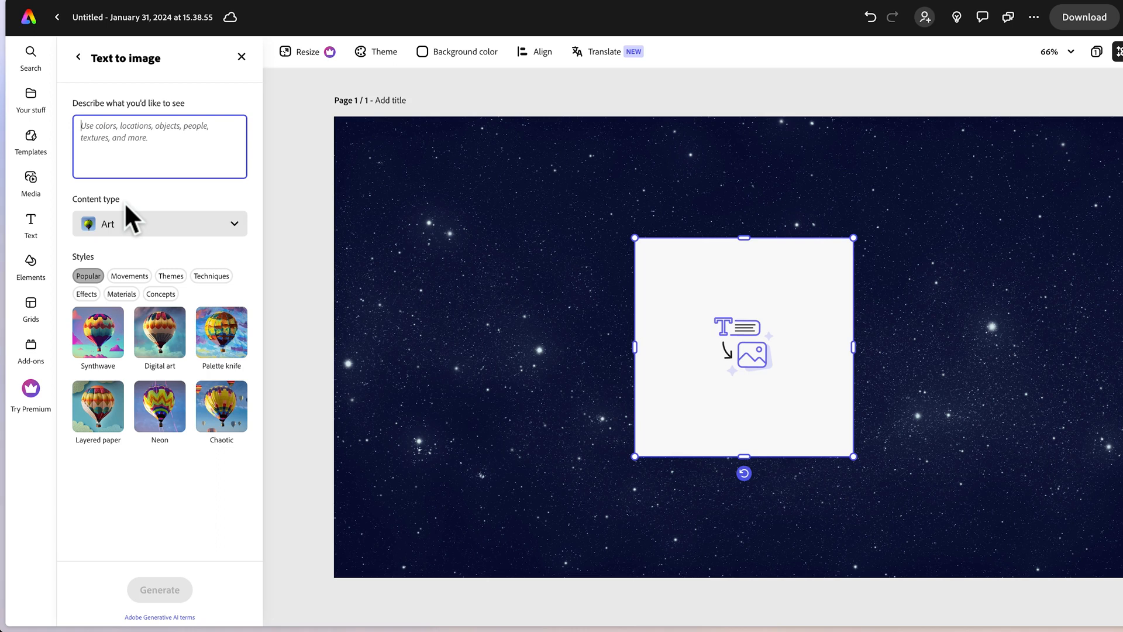
pyautogui.write('shooting star')
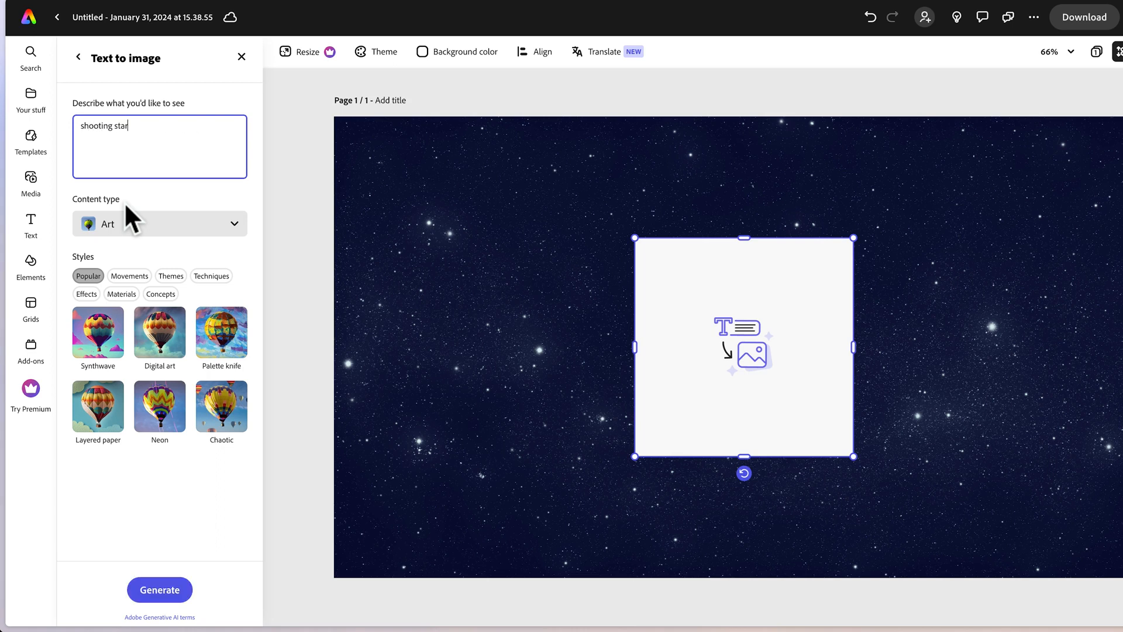
pyautogui.click(179, 591)
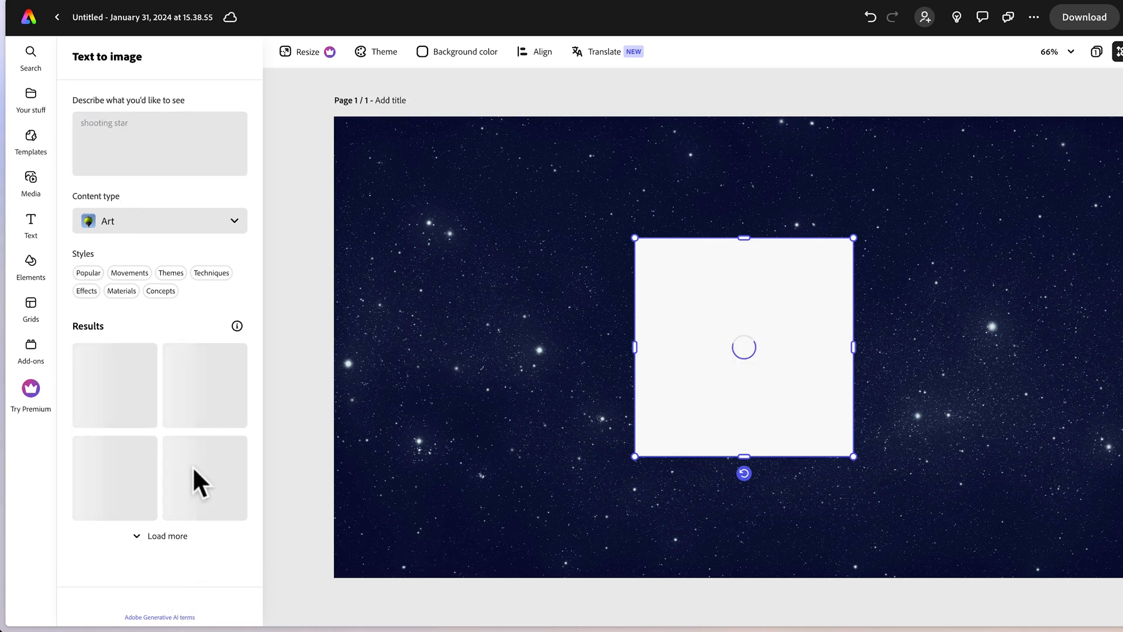
# Try the generated version with the large star and white trail above the Christmas tree, then delete the image.
pyautogui.click(196, 519)
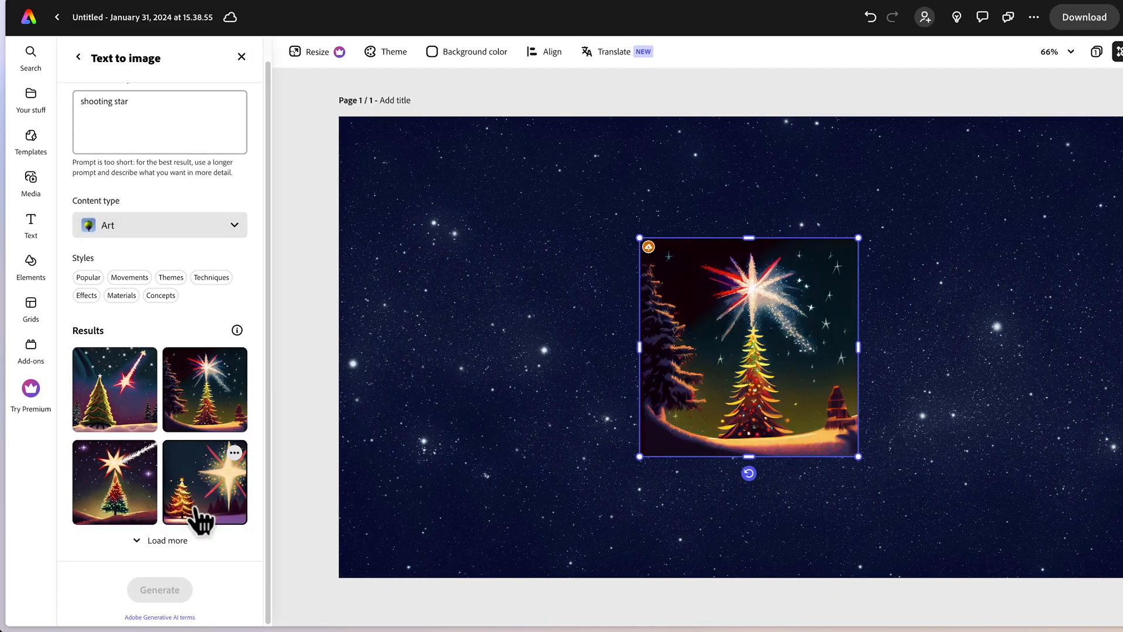
pyautogui.click(104, 501)
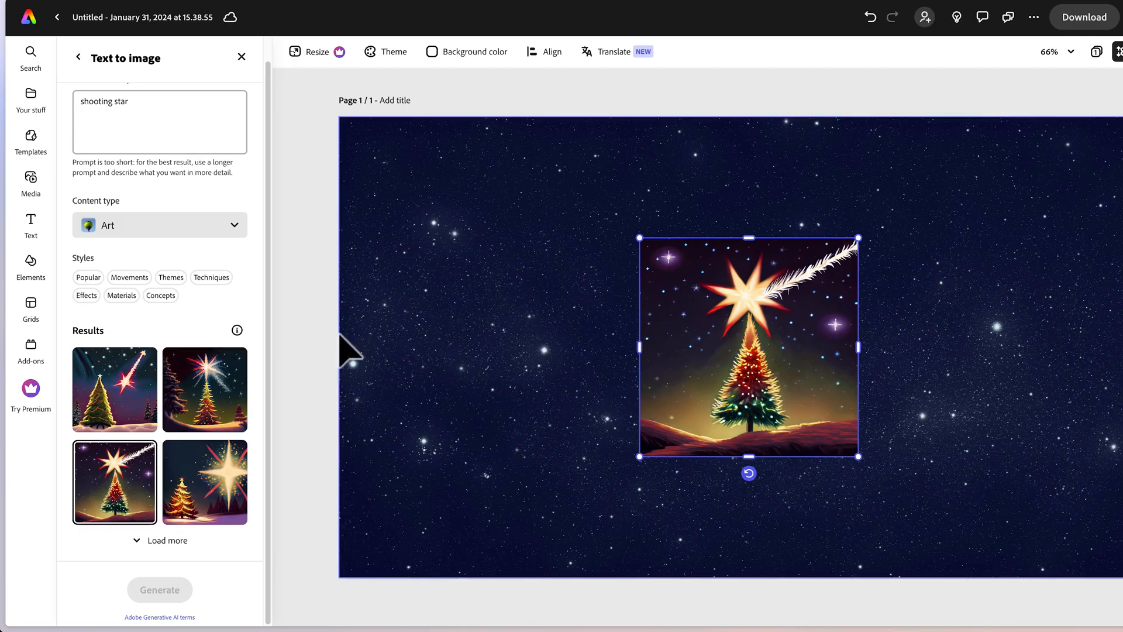
pyautogui.press('Delete')
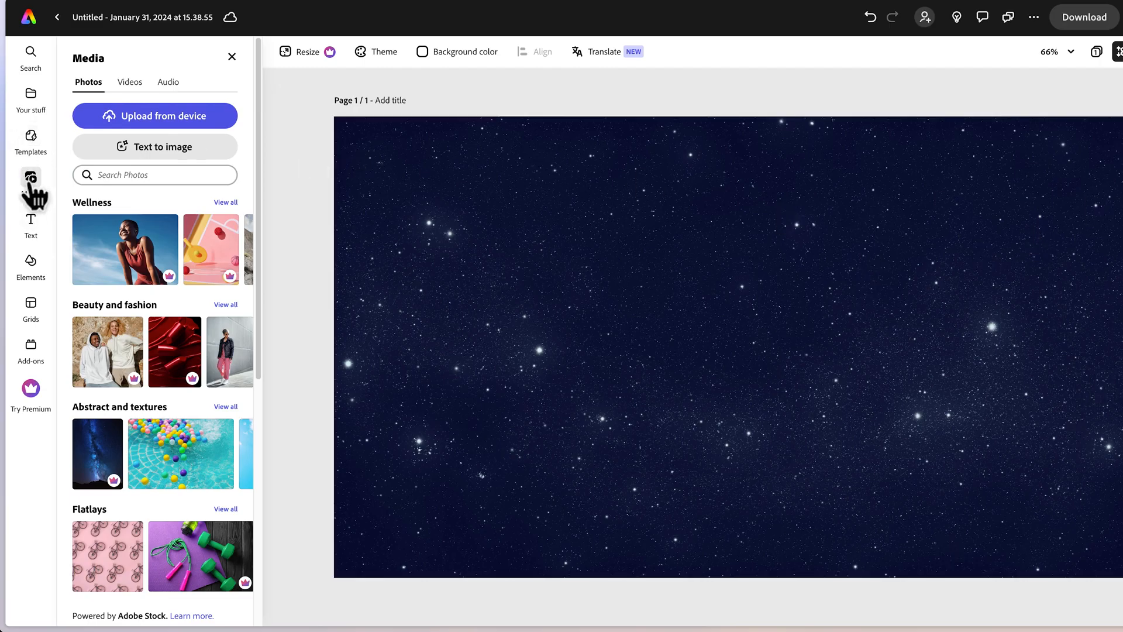
# Upload the portrait PNG from the Thumbnail folder and enlarge it to cover the right part of the page.
pyautogui.click(188, 120)
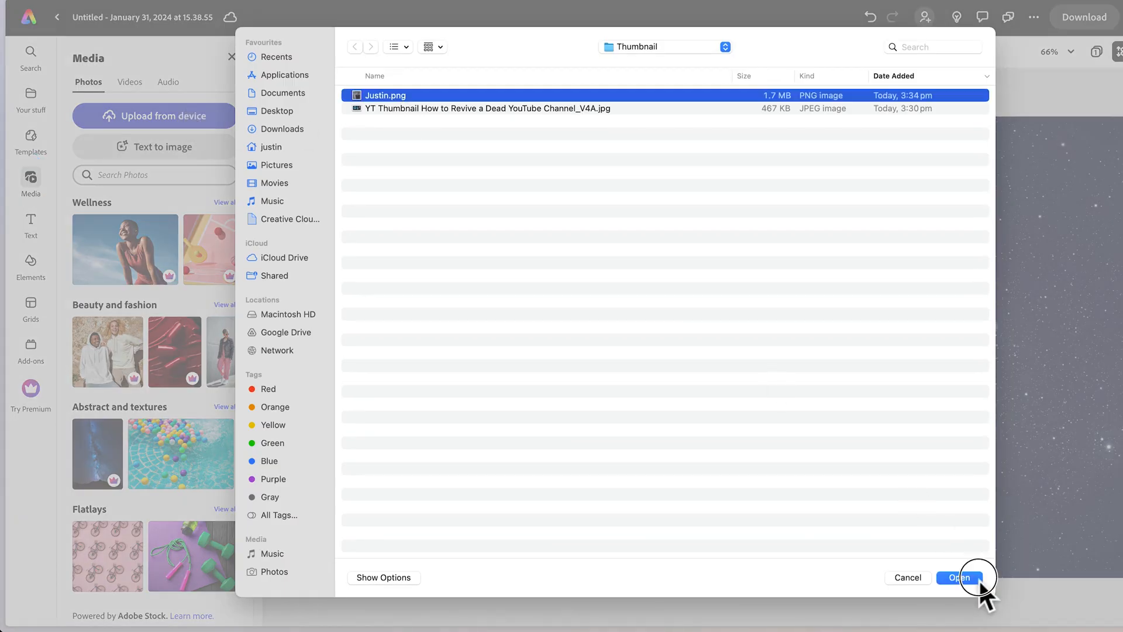
pyautogui.click(976, 578)
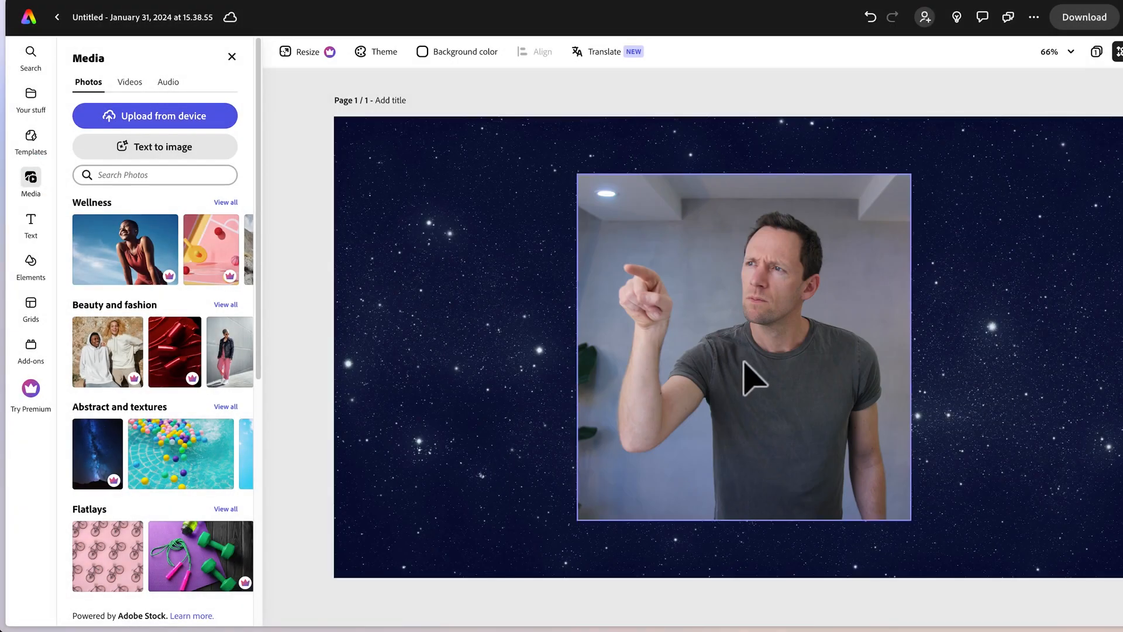
pyautogui.click(810, 359)
pyautogui.moveTo(810, 372); pyautogui.dragTo(877, 368)
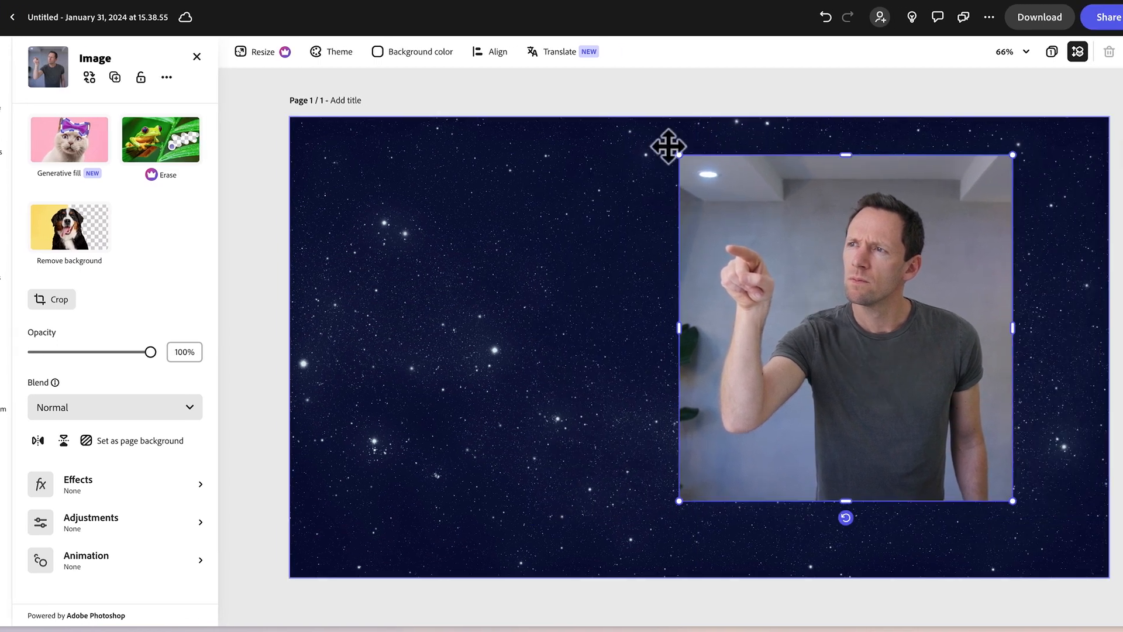
pyautogui.moveTo(679, 155); pyautogui.dragTo(514, 100)
pyautogui.moveTo(854, 287); pyautogui.dragTo(899, 346)
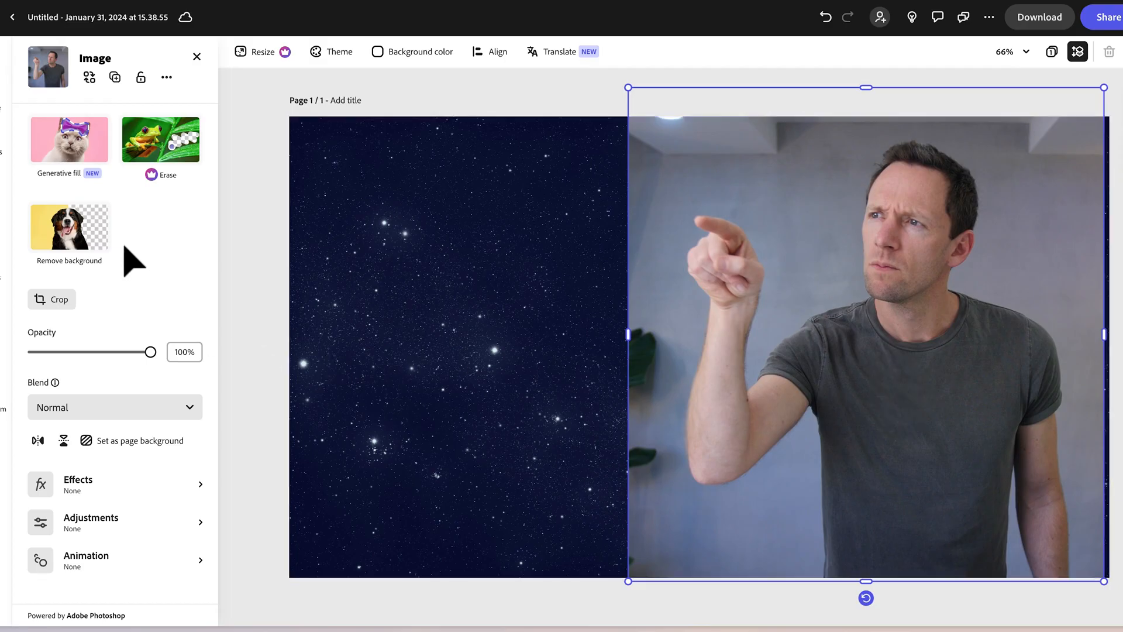
# Remove the portrait's background, then enlarge and reposition the cut-out man on the page's right half, extending past the bottom edge.
pyautogui.click(81, 239)
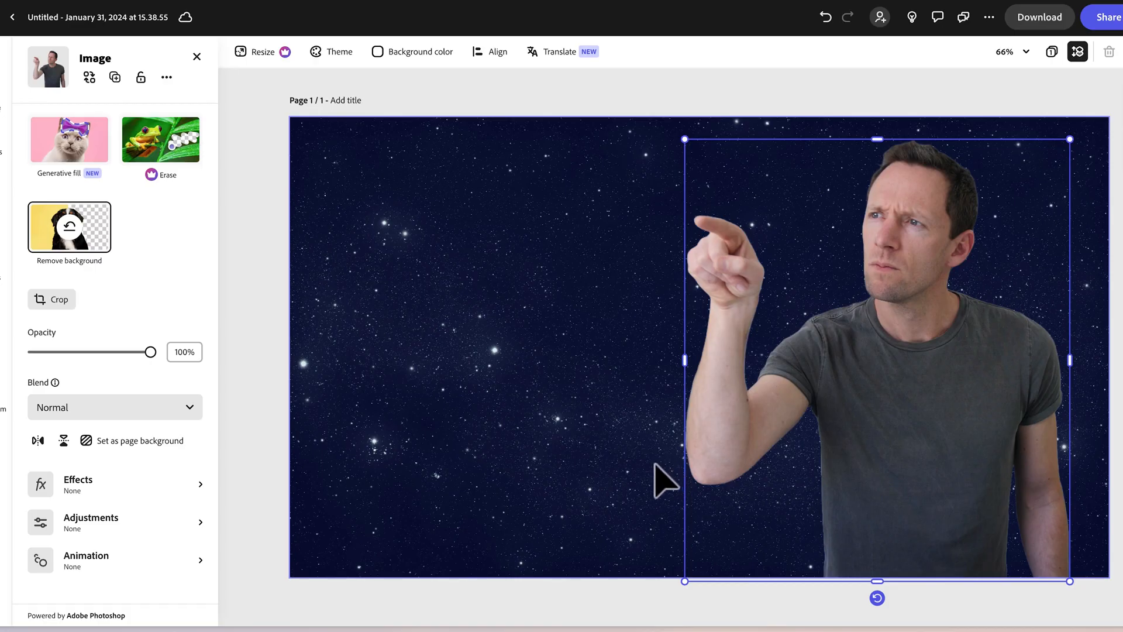
pyautogui.click(765, 97)
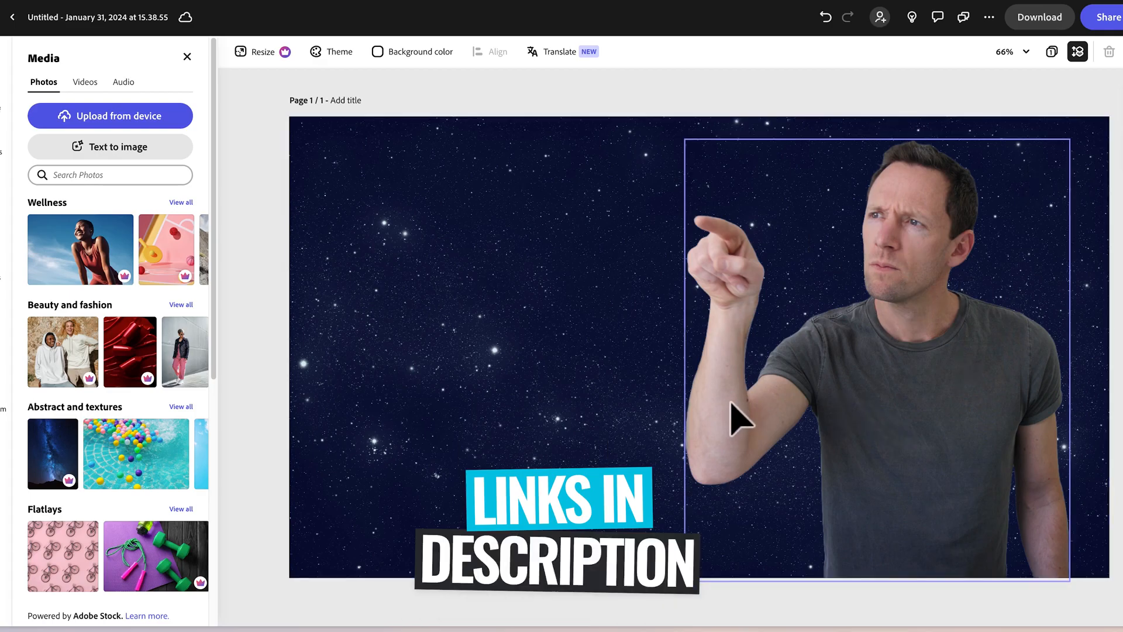
pyautogui.click(738, 420)
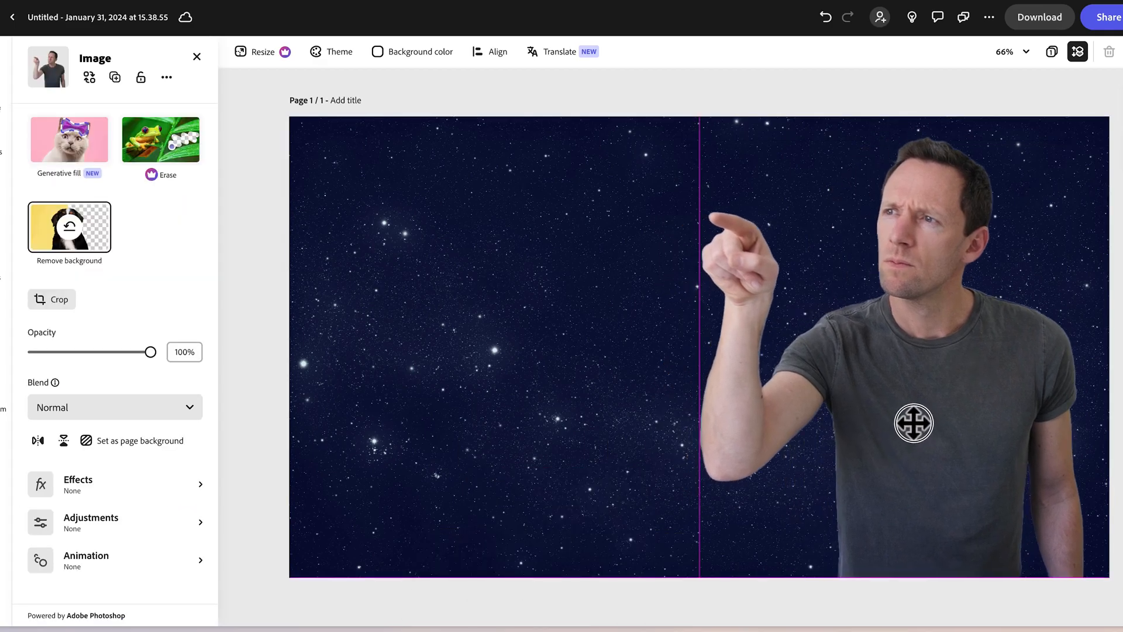
pyautogui.moveTo(925, 427); pyautogui.dragTo(985, 424)
pyautogui.moveTo(777, 135); pyautogui.dragTo(647, 108)
pyautogui.moveTo(943, 312); pyautogui.dragTo(942, 380)
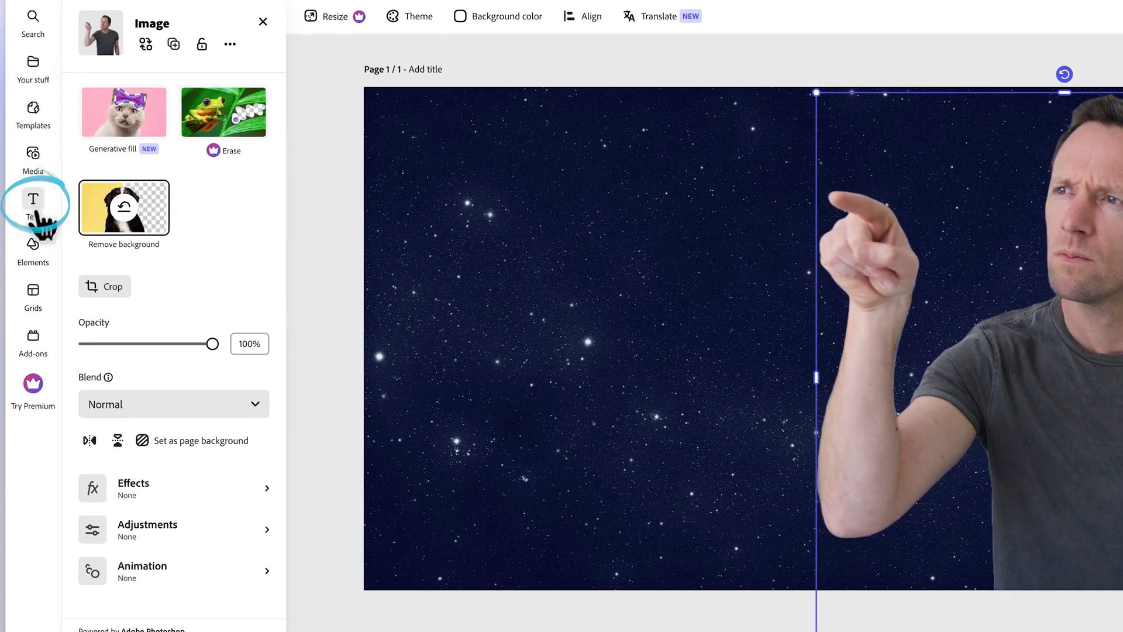
# Browse the ready-made text designs, then add a new plain text reading "REVIVE" to the page.
pyautogui.click(33, 202)
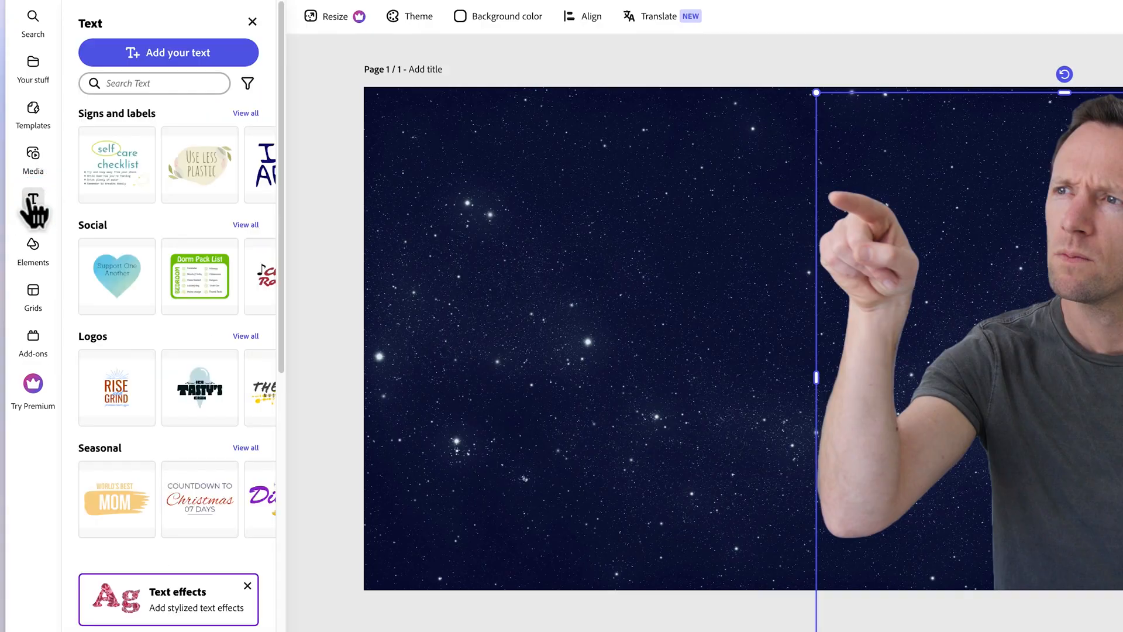
pyautogui.hscroll(10, 255, 179)
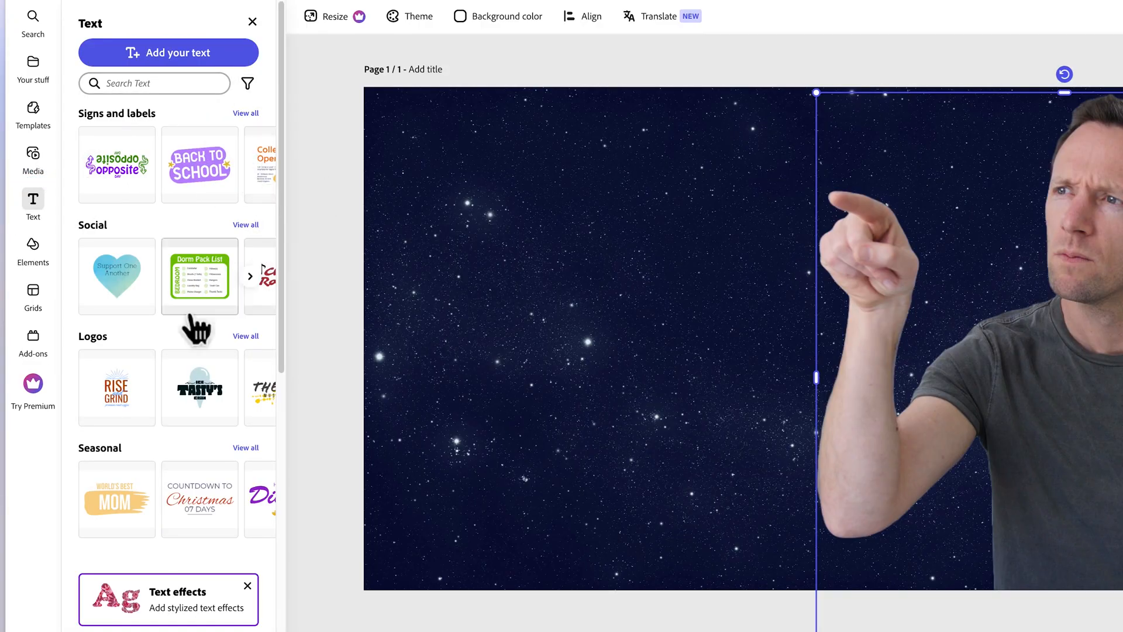
pyautogui.scroll(-3, 246, 398)
pyautogui.scroll(-5, 239, 394)
pyautogui.scroll(8, 238, 394)
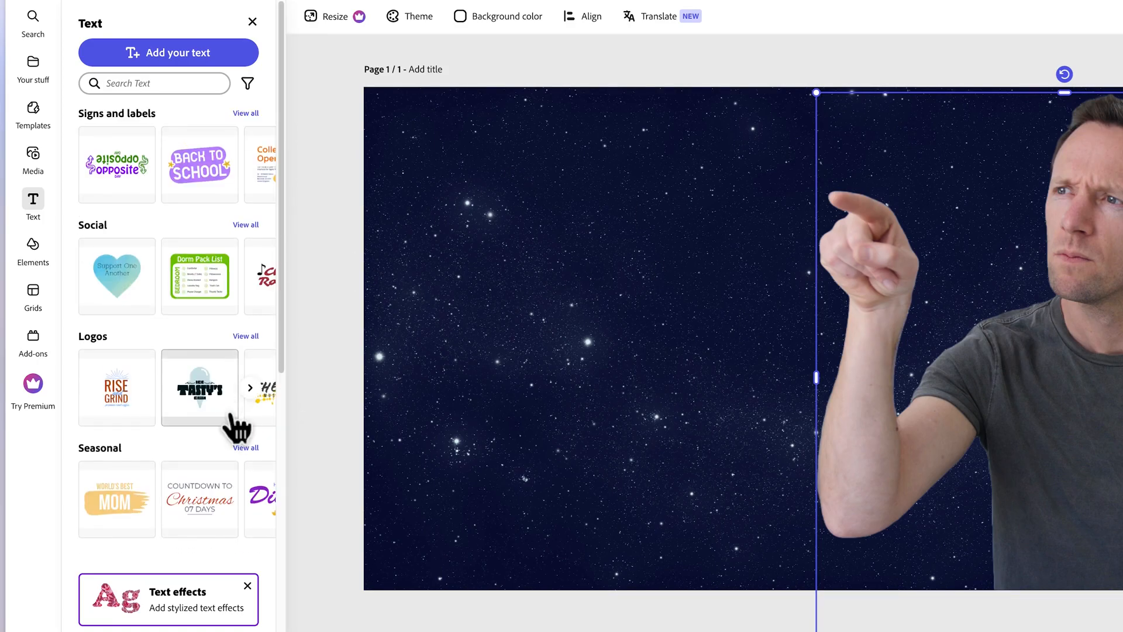
pyautogui.click(154, 57)
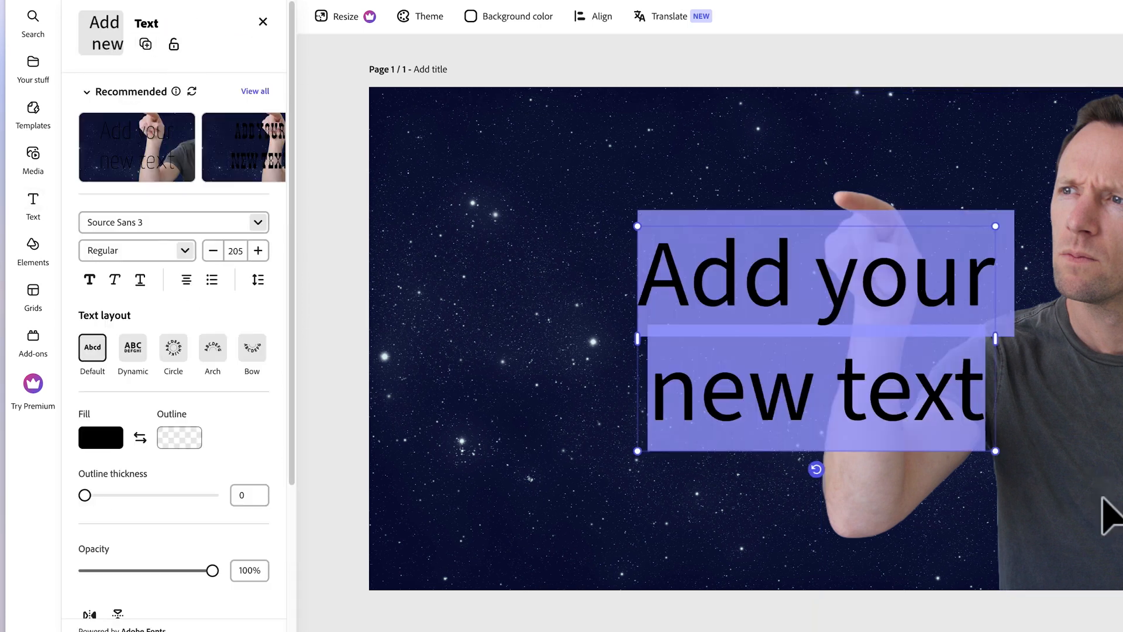
pyautogui.write('REVIVE')
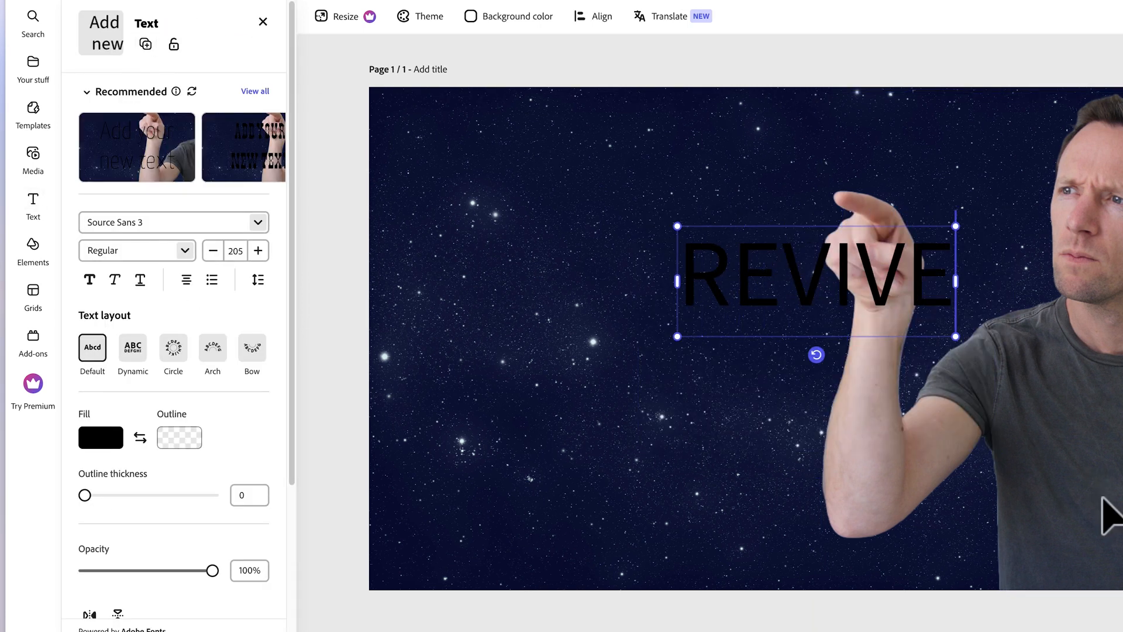
# Format the REVIVE text in Oswald Bold with a white fill.
pyautogui.moveTo(933, 268); pyautogui.dragTo(672, 290)
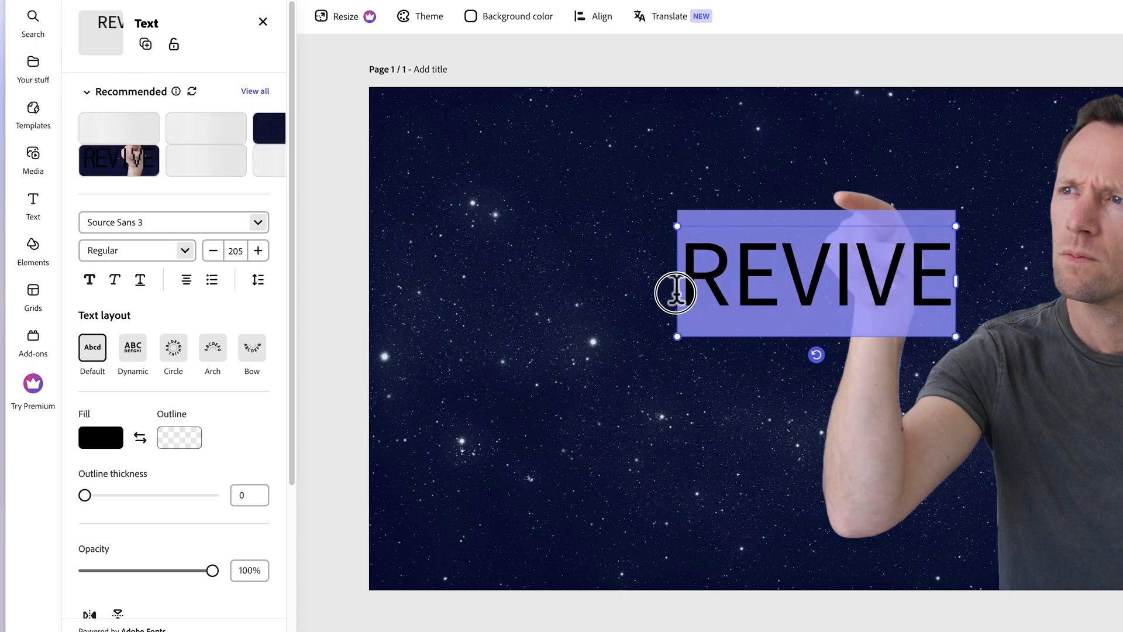
pyautogui.click(258, 223)
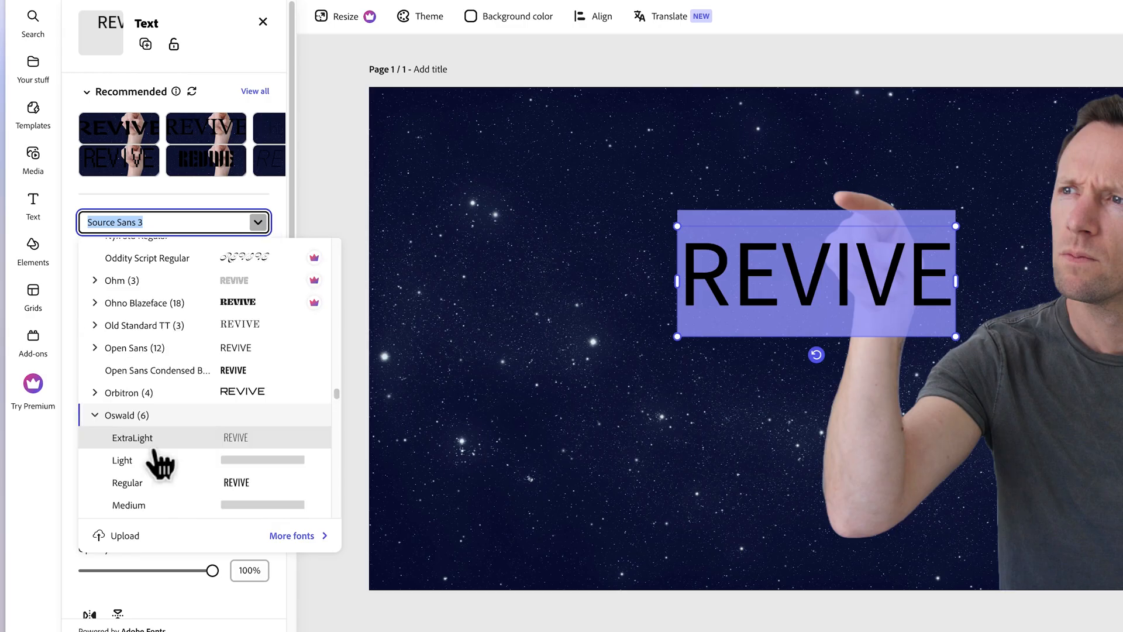
pyautogui.scroll(-2, 155, 450)
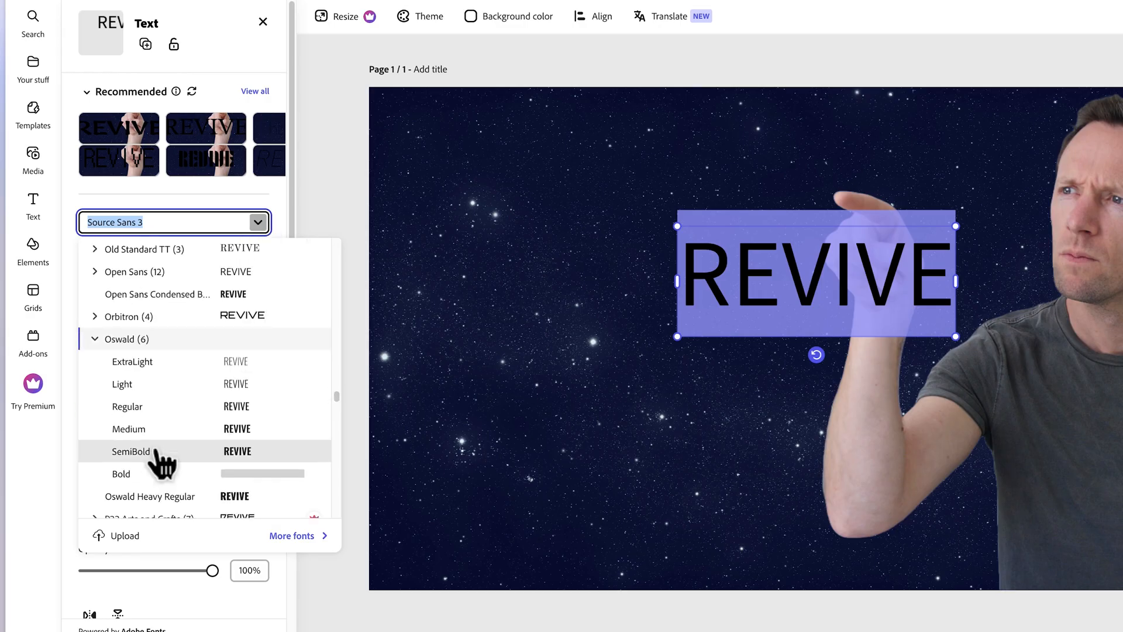
pyautogui.click(167, 471)
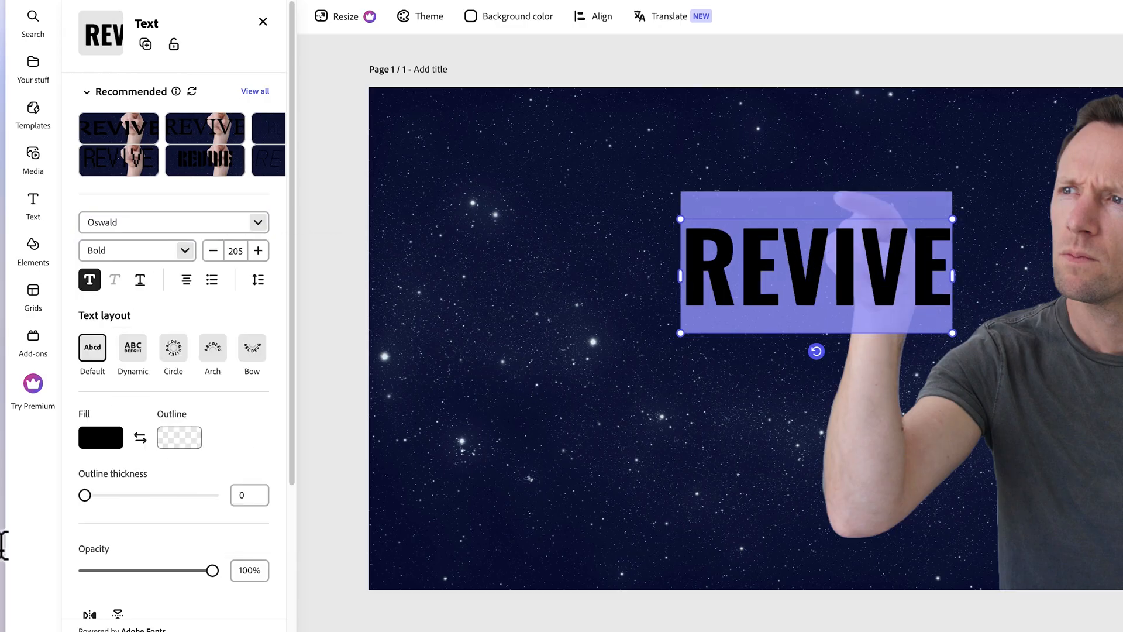
pyautogui.click(95, 448)
pyautogui.moveTo(181, 427); pyautogui.dragTo(111, 351)
pyautogui.click(108, 358)
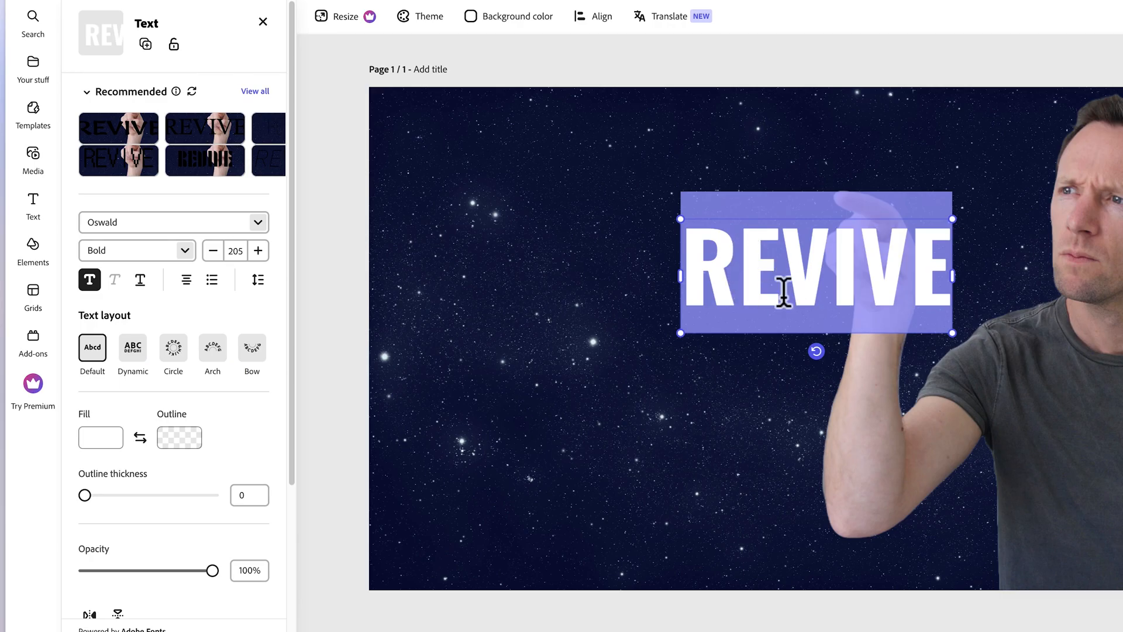
# Tighten the REVIVE letter spacing to -43 and move the text to the page's upper-left area.
pyautogui.click(258, 279)
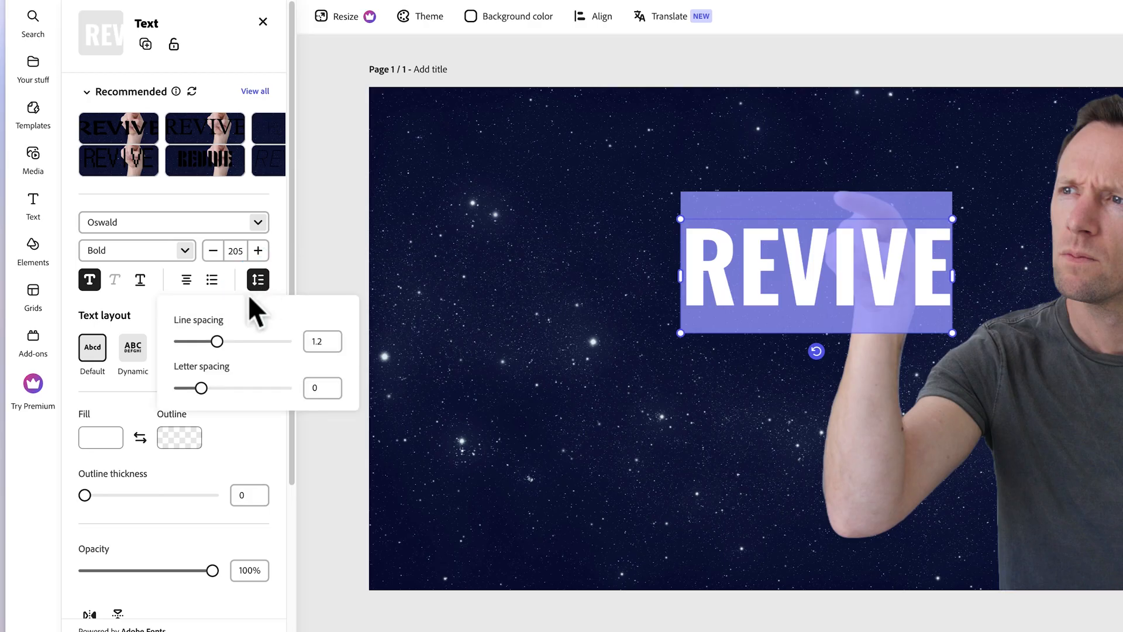
pyautogui.moveTo(201, 388); pyautogui.dragTo(196, 388)
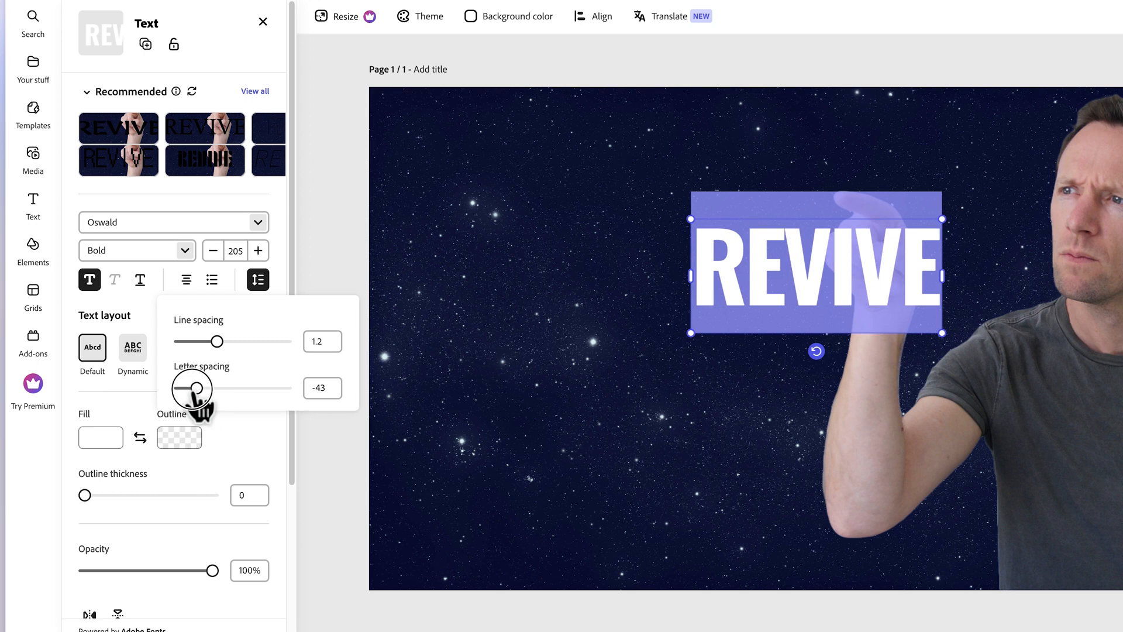
pyautogui.click(825, 296)
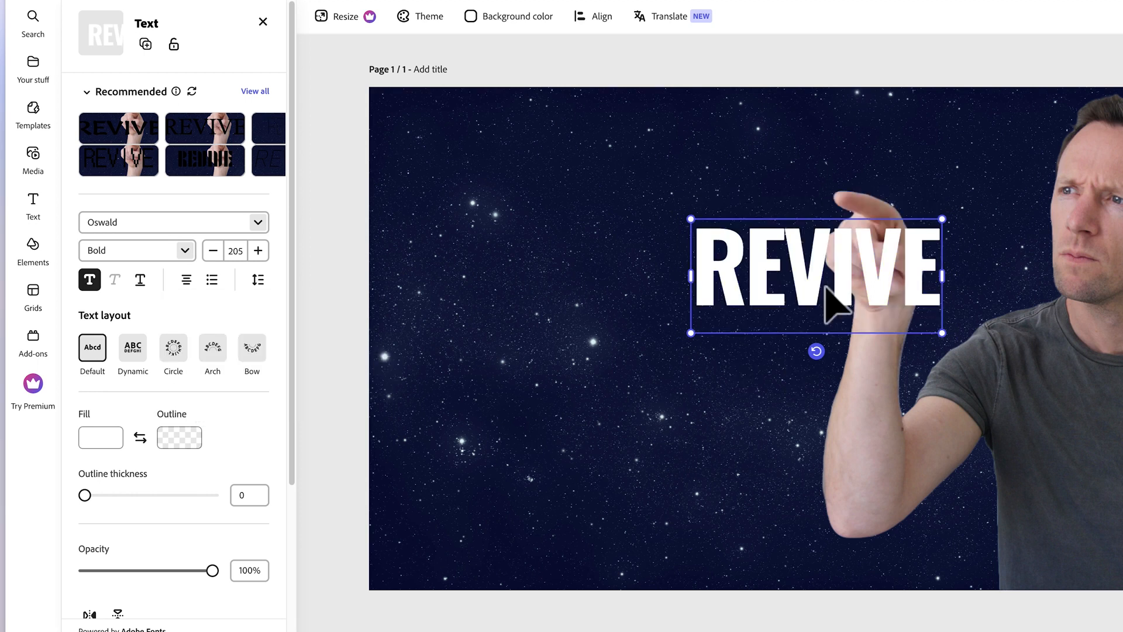
pyautogui.moveTo(805, 301); pyautogui.dragTo(556, 188)
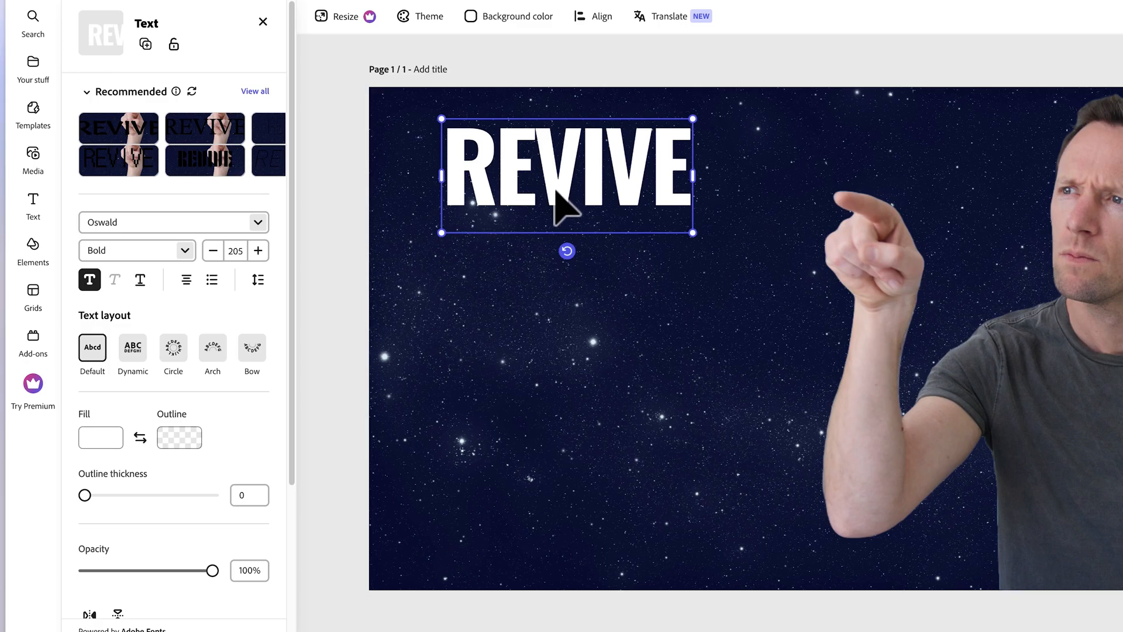
# Duplicate the REVIVE text, align the copy directly below the original, and change its wording to "DEAD".
pyautogui.rightClick(554, 202)
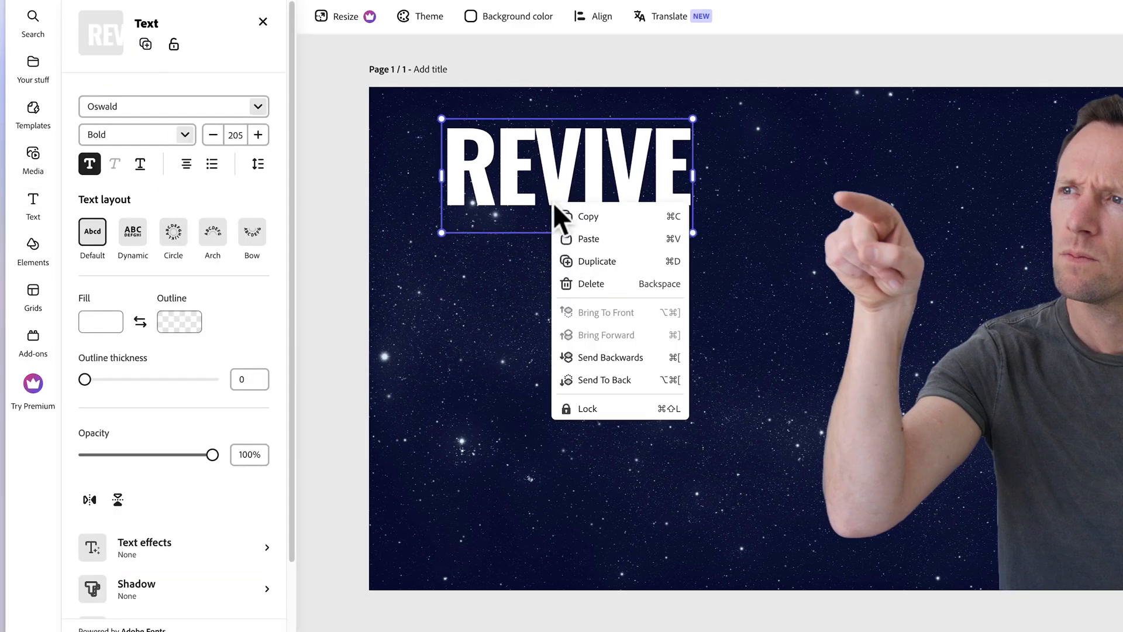
pyautogui.click(602, 263)
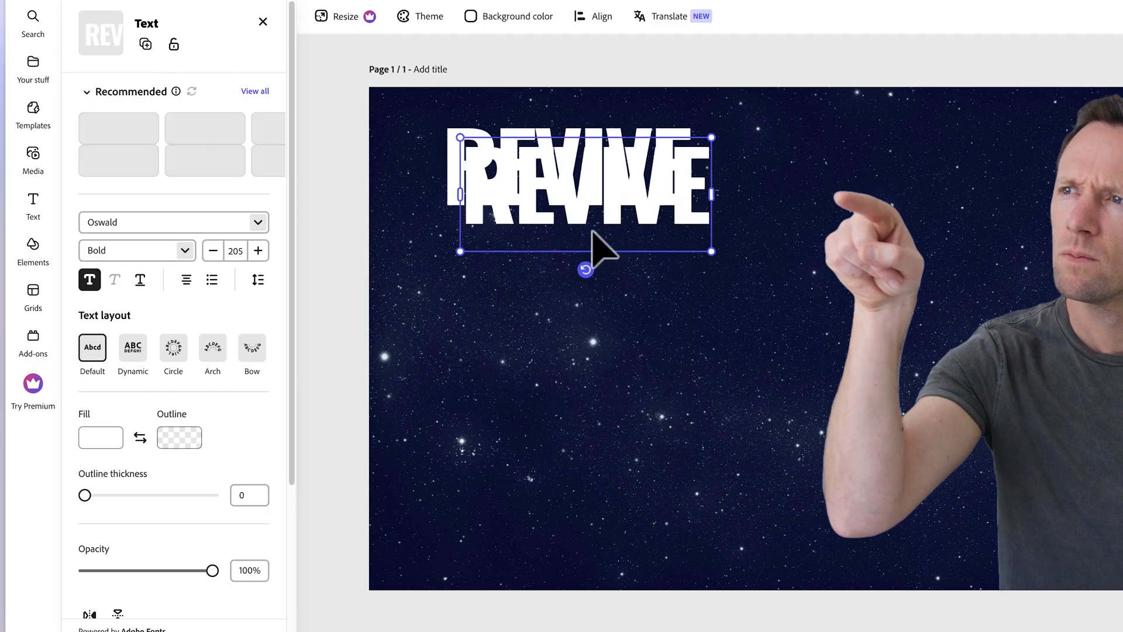
pyautogui.moveTo(584, 238); pyautogui.dragTo(565, 306)
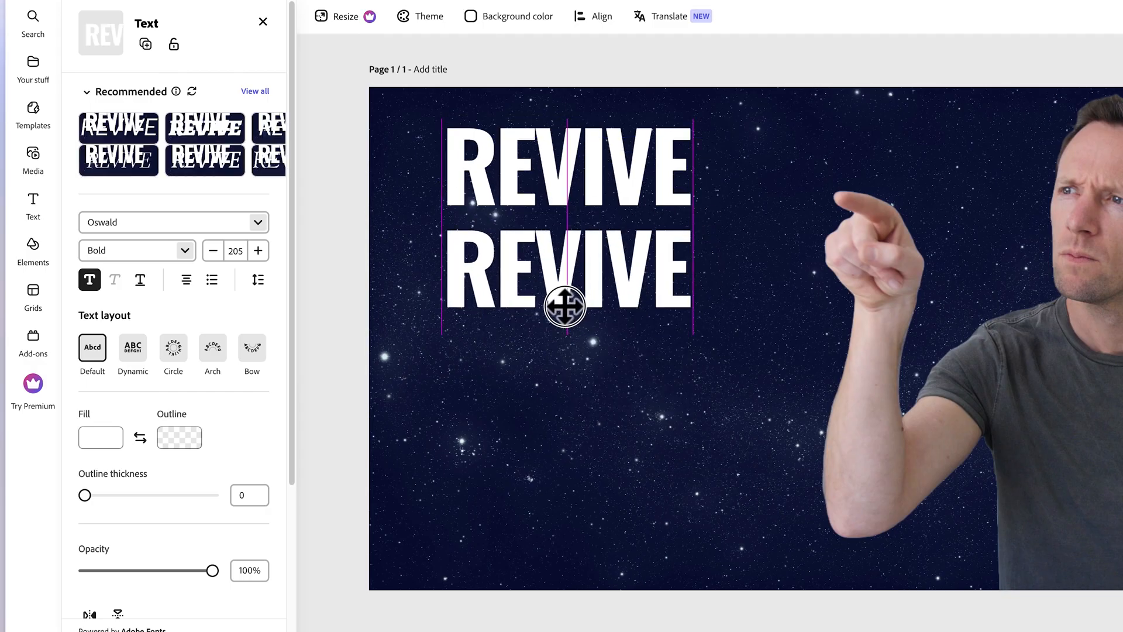
pyautogui.doubleClick(564, 301)
pyautogui.write('DEAD')
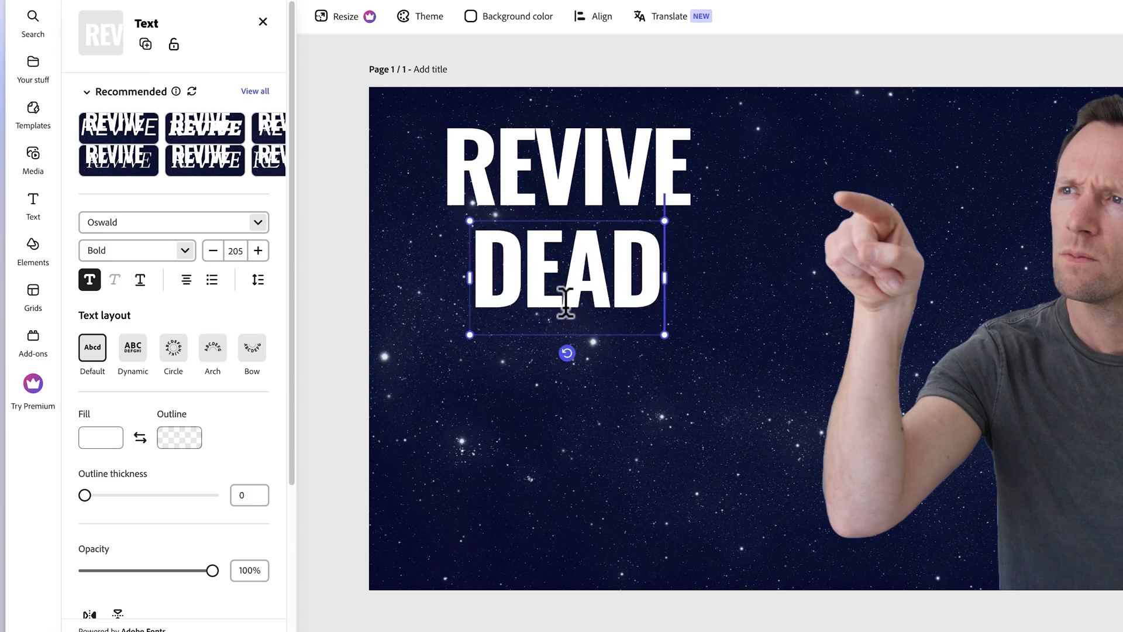
# Duplicate the DEAD text, place the copy beneath it as a third line, and change its wording to "CHANNEL".
pyautogui.rightClick(571, 303)
pyautogui.click(616, 361)
pyautogui.moveTo(637, 375); pyautogui.dragTo(584, 394)
pyautogui.doubleClick(584, 386)
pyautogui.write('CHANNEL')
# Move DEAD down between the other two words and enlarge it to font size 392.
pyautogui.click(582, 293)
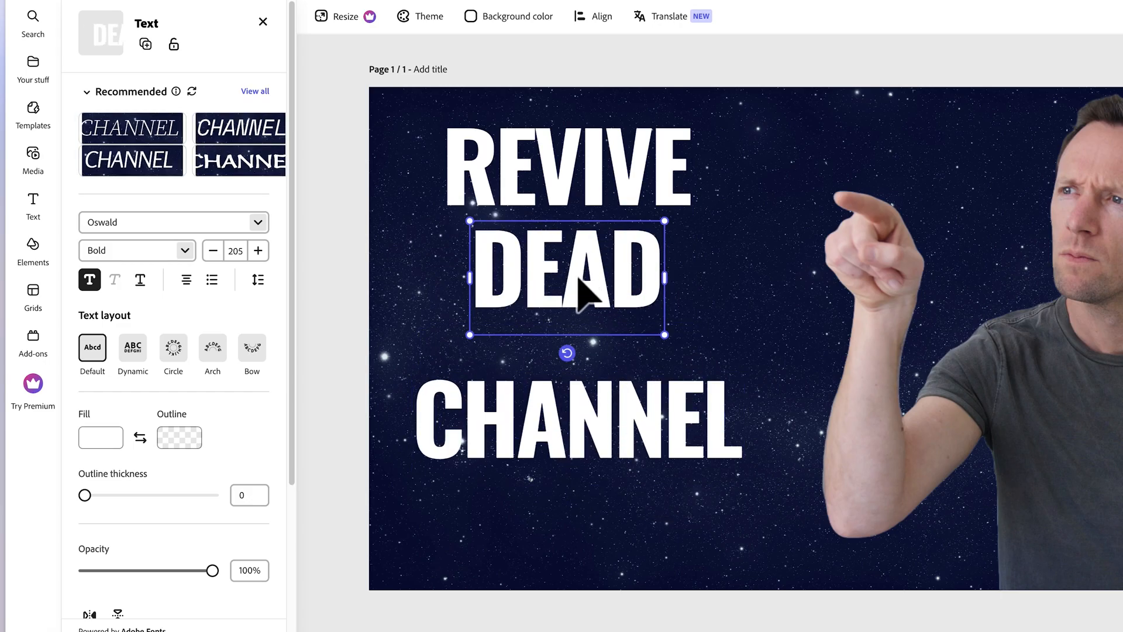
pyautogui.moveTo(589, 261)
pyautogui.mouseDown()
pyautogui.moveTo(591, 291)
pyautogui.moveTo(592, 279)
pyautogui.mouseUp()
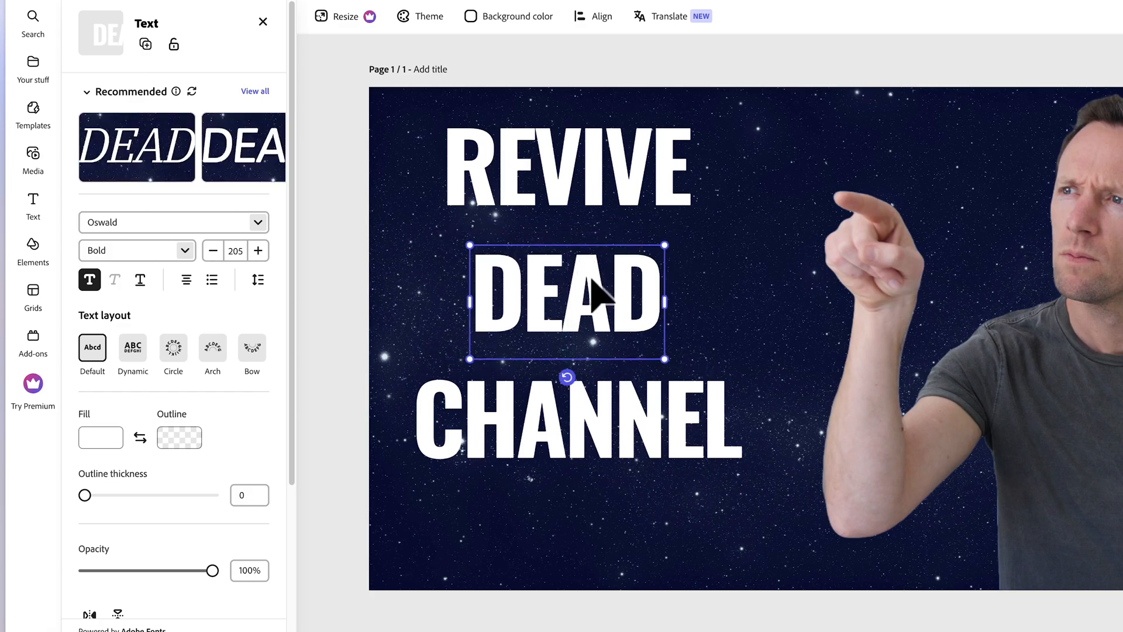
pyautogui.doubleClick(592, 290)
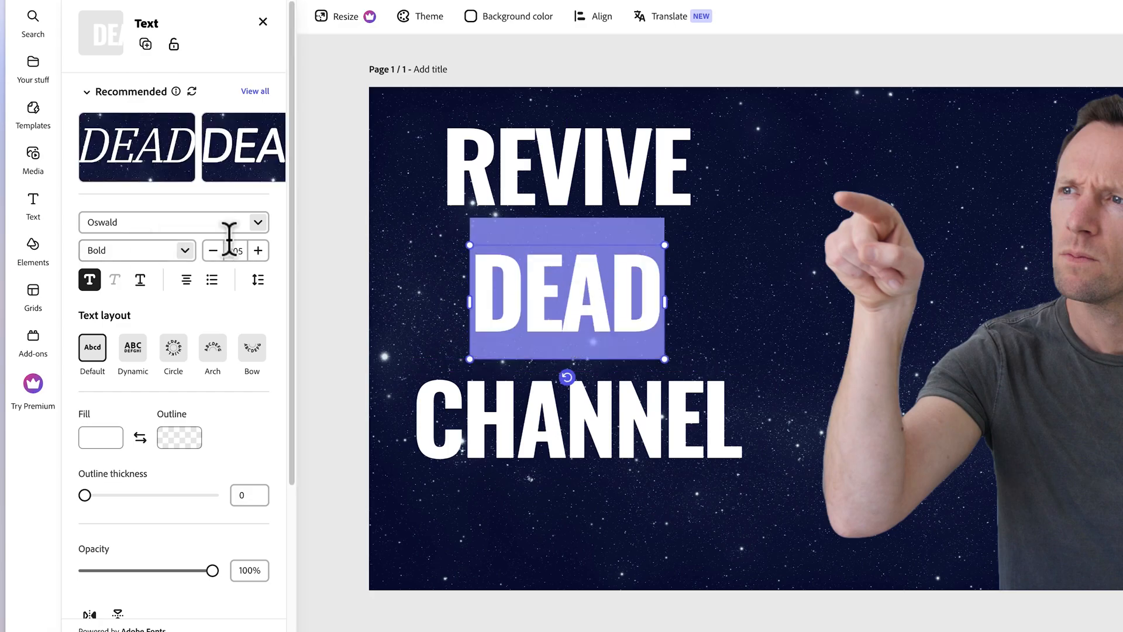
pyautogui.click(258, 251)
pyautogui.click(258, 251)
pyautogui.click(227, 251)
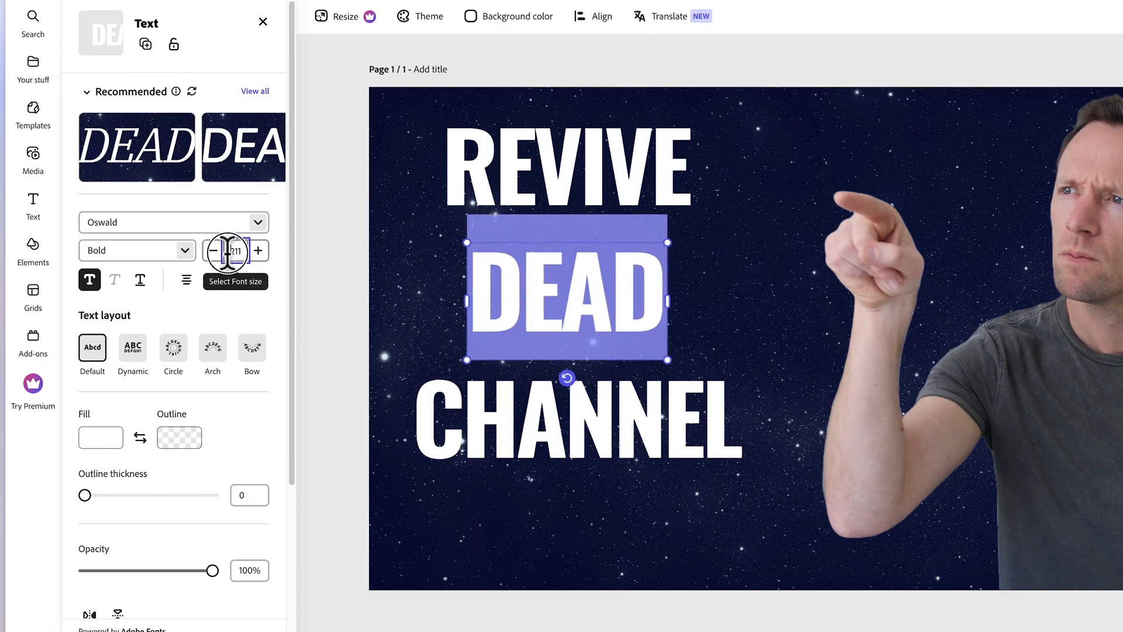
pyautogui.moveTo(227, 252); pyautogui.dragTo(236, 252)
pyautogui.write('3')
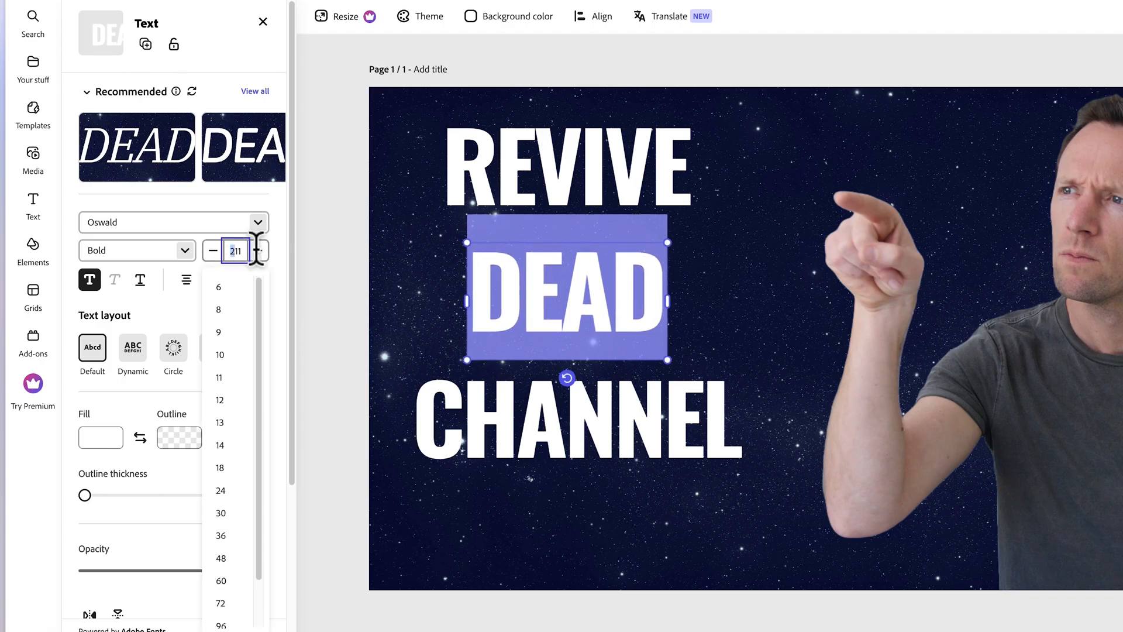
pyautogui.press('Return')
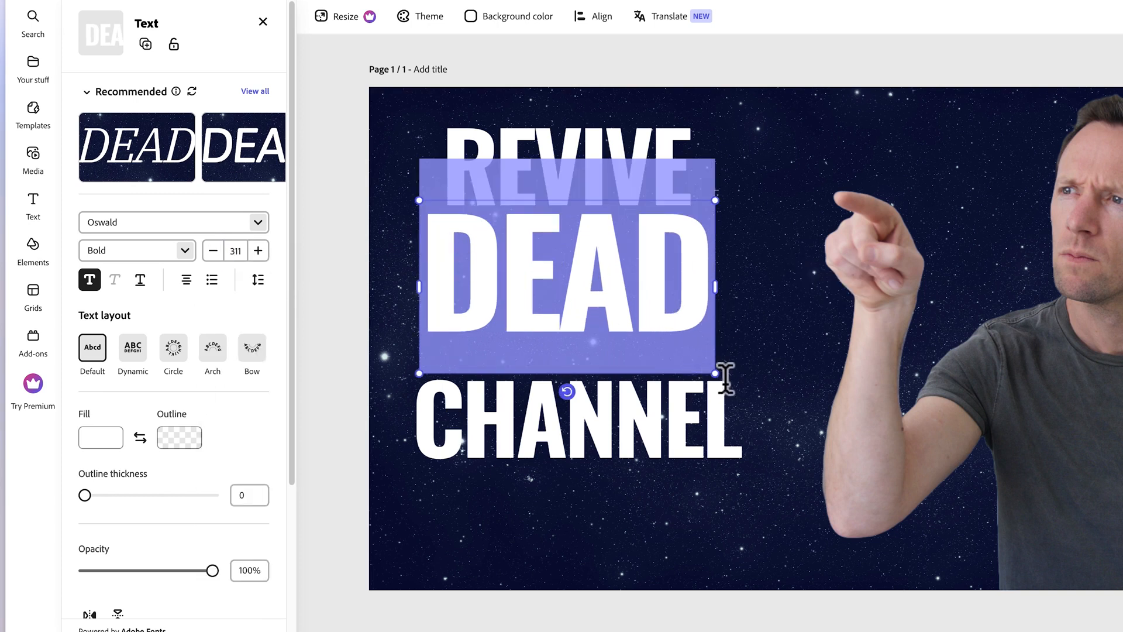
pyautogui.moveTo(717, 374); pyautogui.dragTo(790, 431)
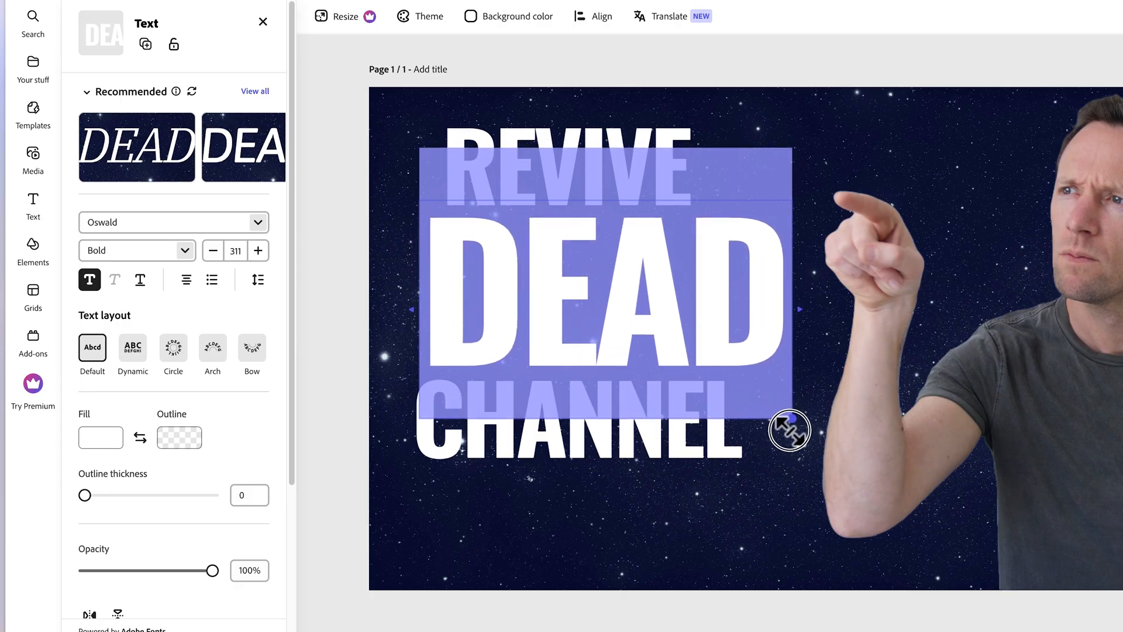
# Fill the DEAD text with a medium blue and stack the three title words closely together.
pyautogui.click(114, 442)
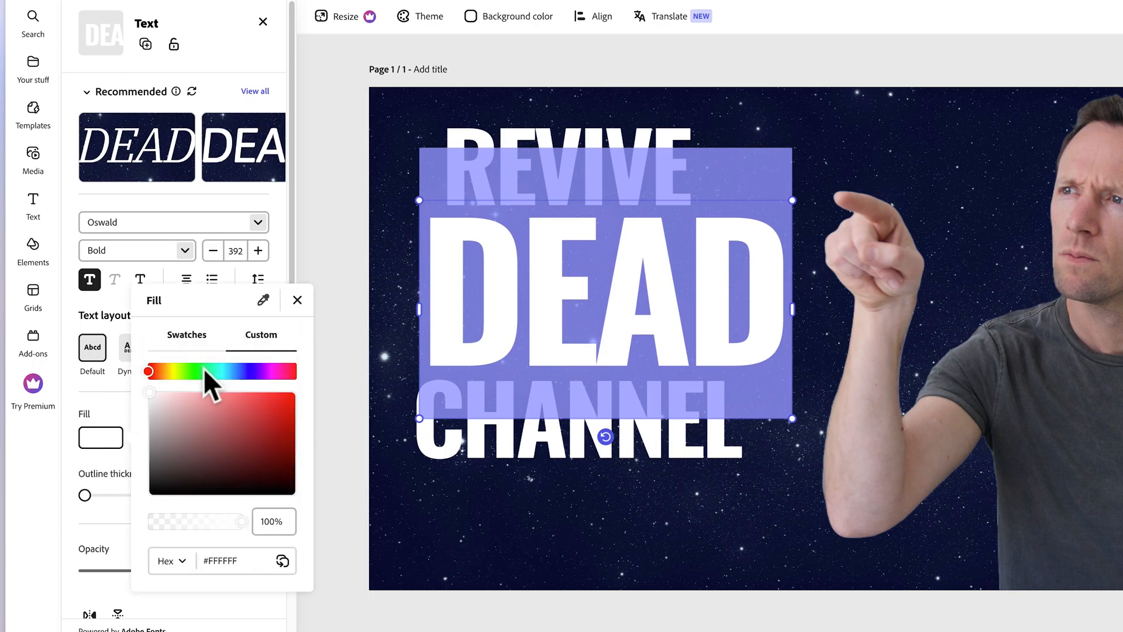
pyautogui.click(234, 371)
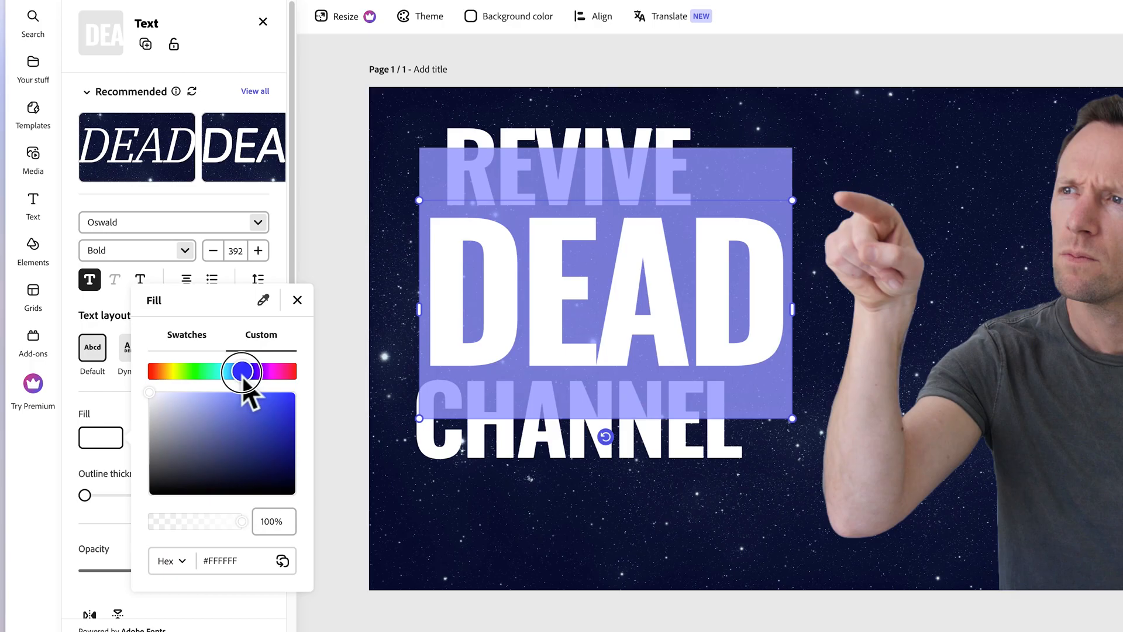
pyautogui.moveTo(234, 372); pyautogui.dragTo(232, 372)
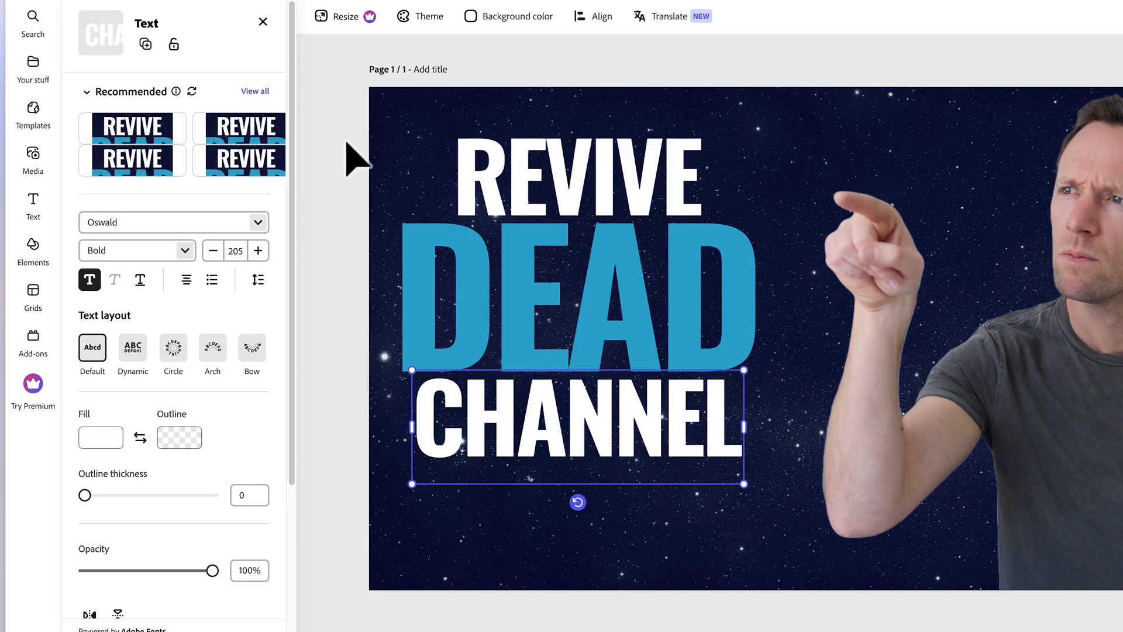
pyautogui.click(476, 546)
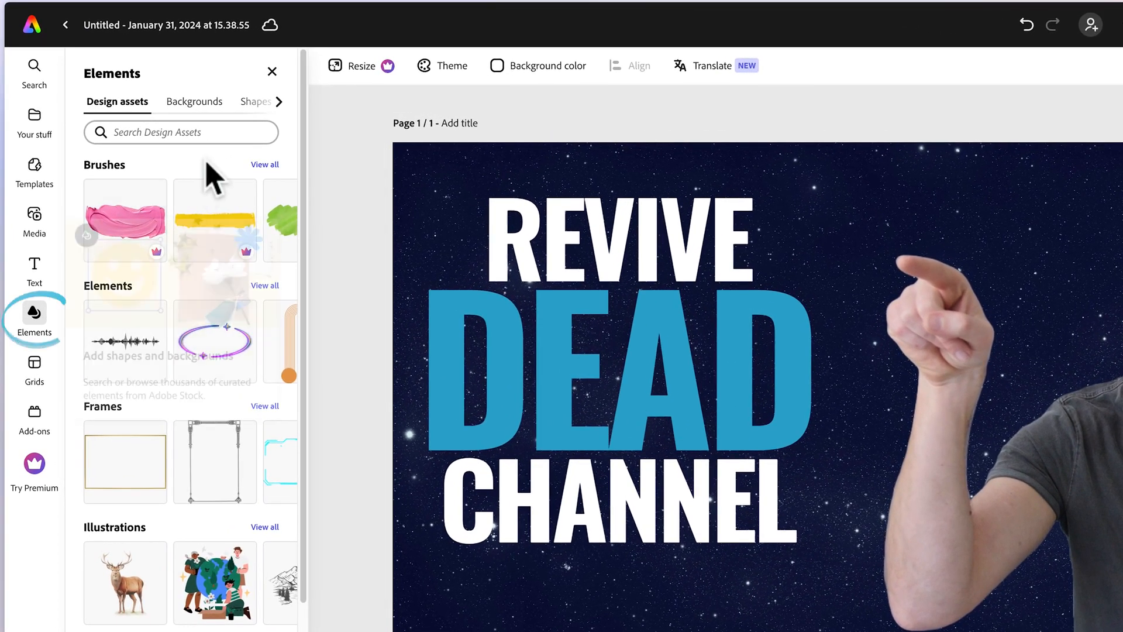
# Search the shapes for "line", add a straight line to the page, and place it below CHANNEL.
pyautogui.click(256, 105)
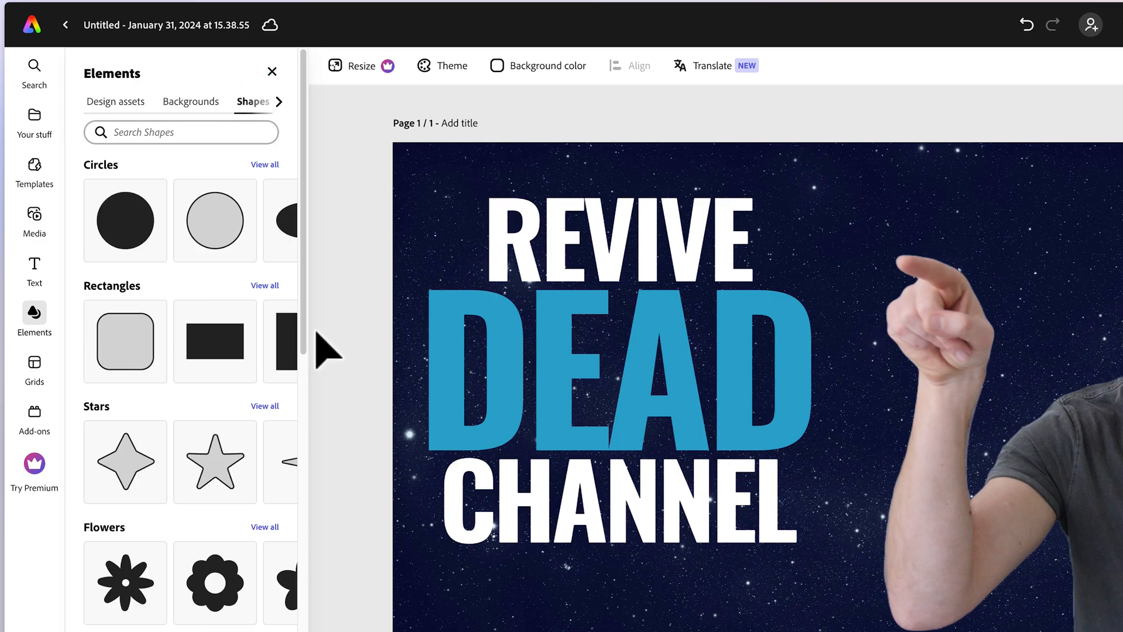
pyautogui.moveTo(299, 309)
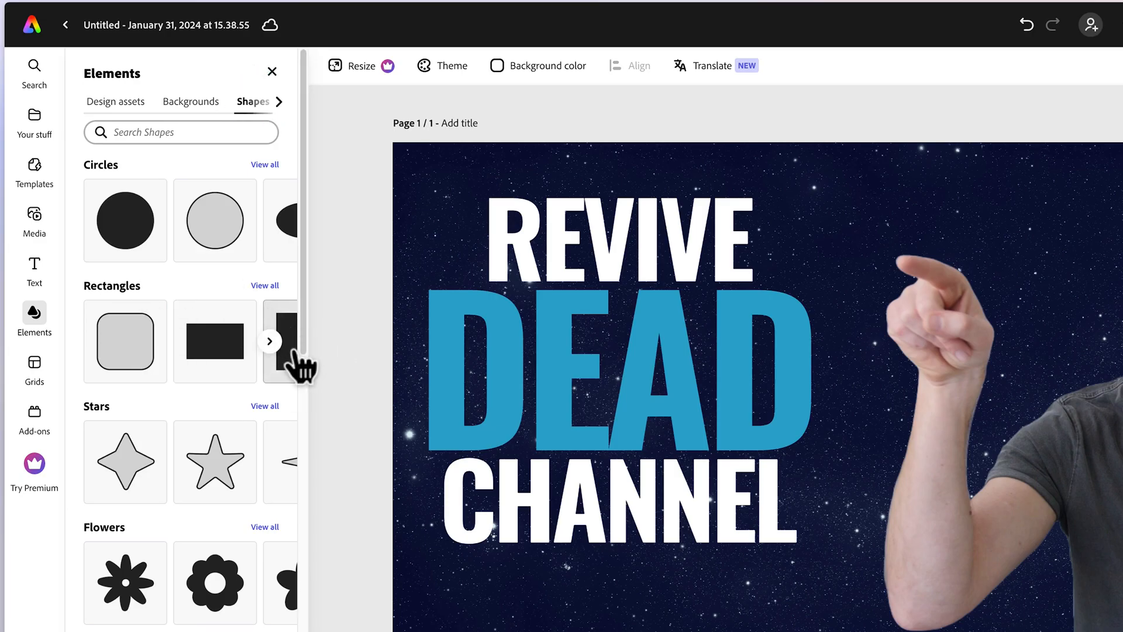
pyautogui.click(222, 134)
pyautogui.write('line')
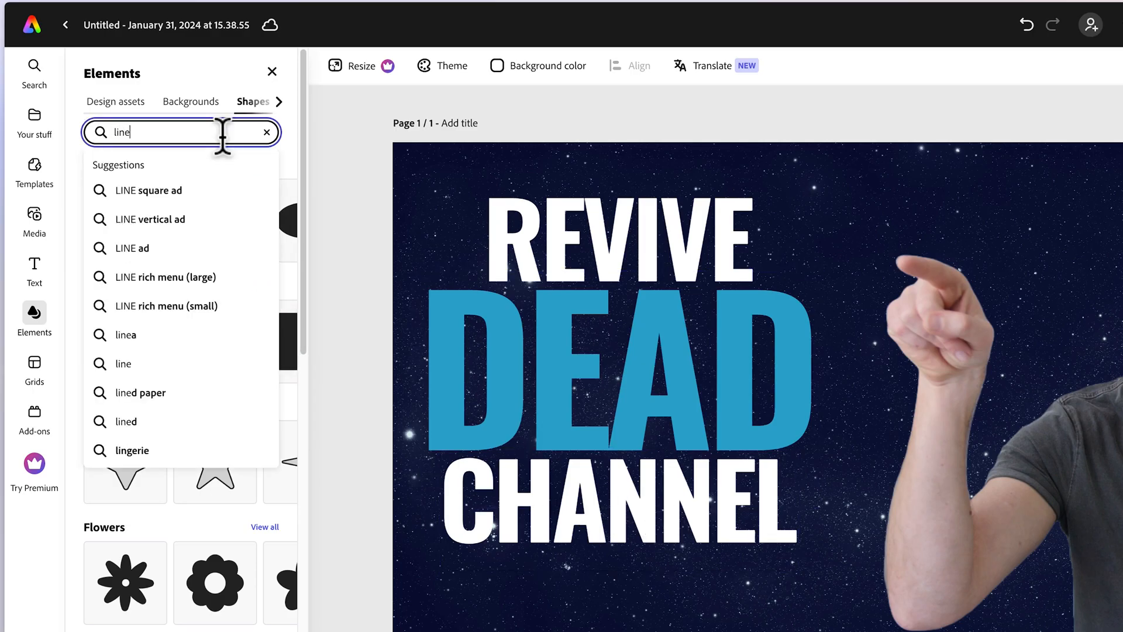
pyautogui.press('Return')
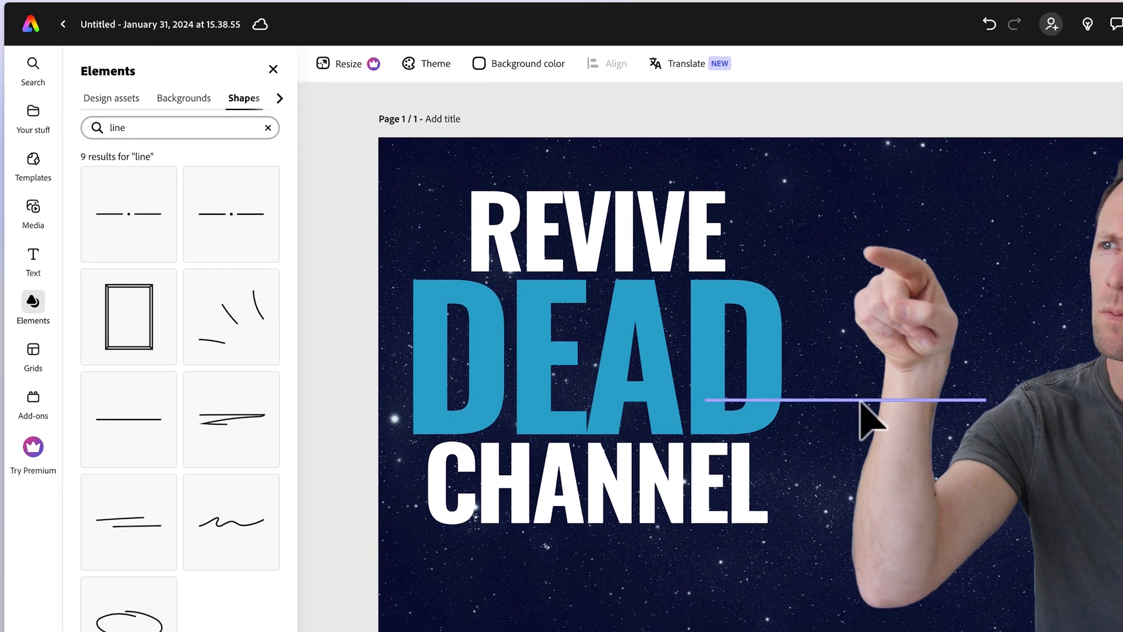
pyautogui.moveTo(825, 400); pyautogui.dragTo(533, 577)
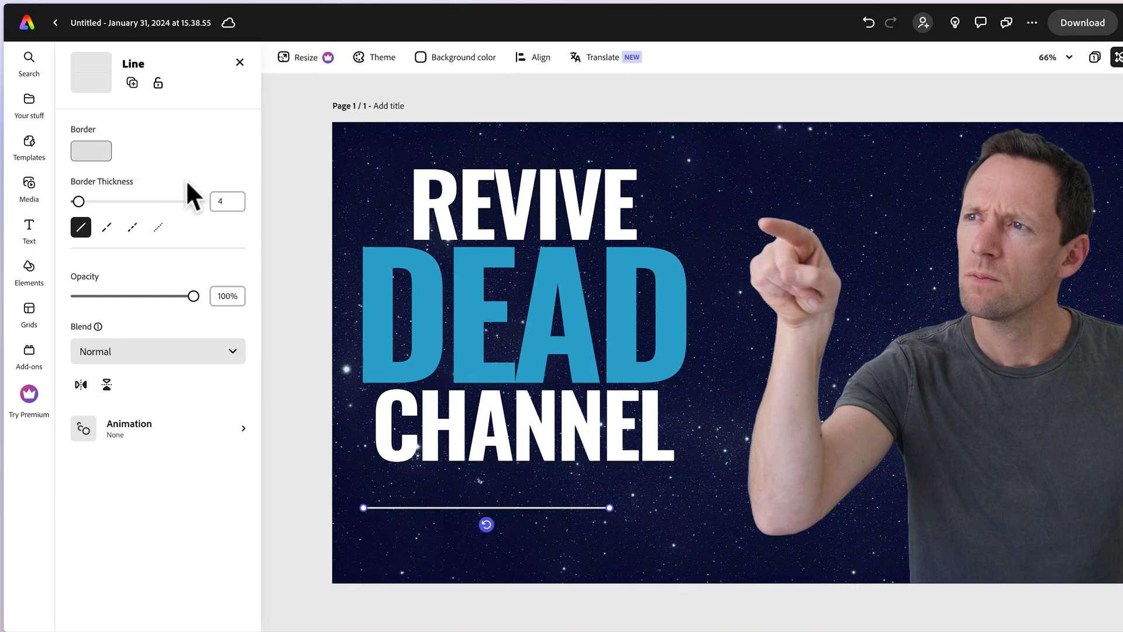
# Color the line bright yellow and set its border thickness to 14.
pyautogui.click(96, 152)
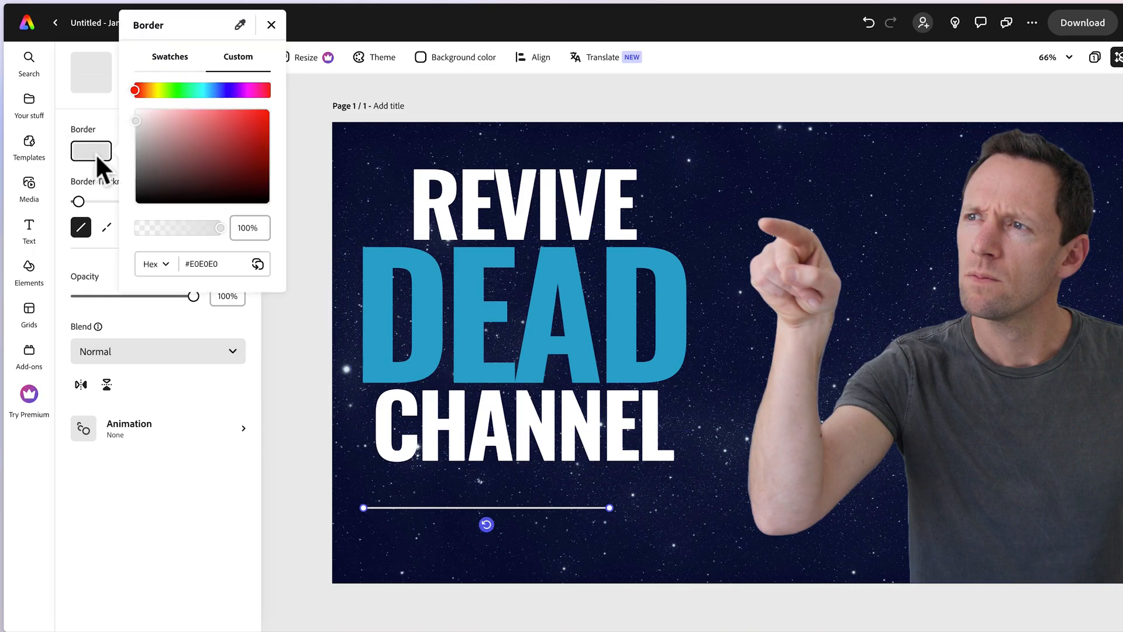
pyautogui.moveTo(138, 92); pyautogui.dragTo(159, 93)
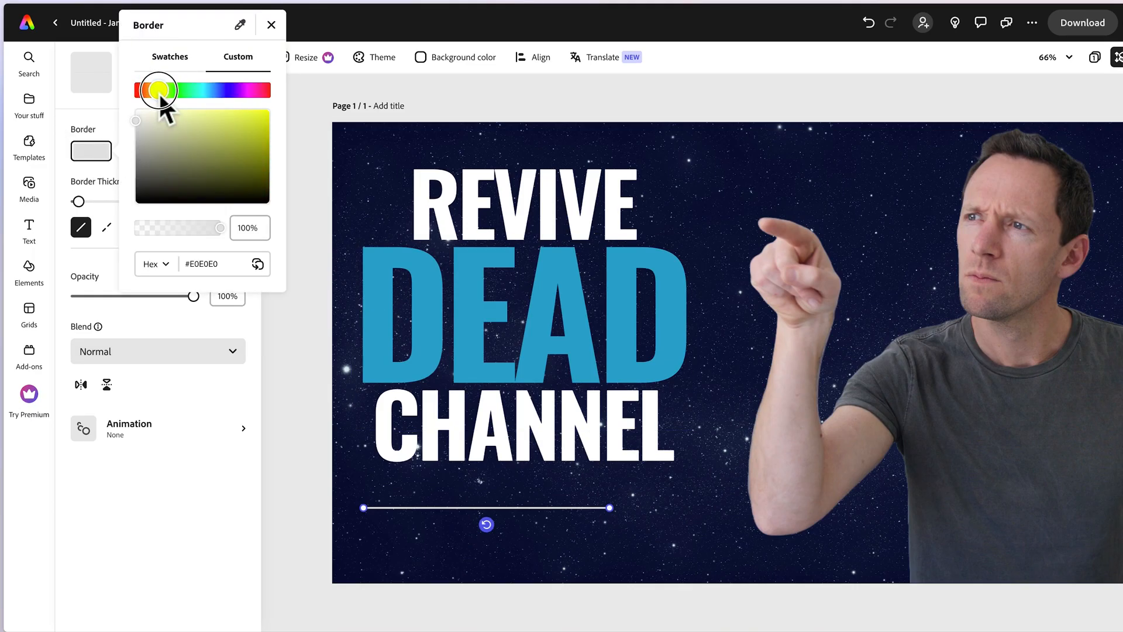
pyautogui.click(271, 26)
pyautogui.moveTo(79, 202); pyautogui.dragTo(86, 202)
# Shorten and tilt the yellow line, then duplicate and connect segments into a rising graph from the page's left edge to the man's fingertip.
pyautogui.moveTo(611, 510); pyautogui.dragTo(432, 501)
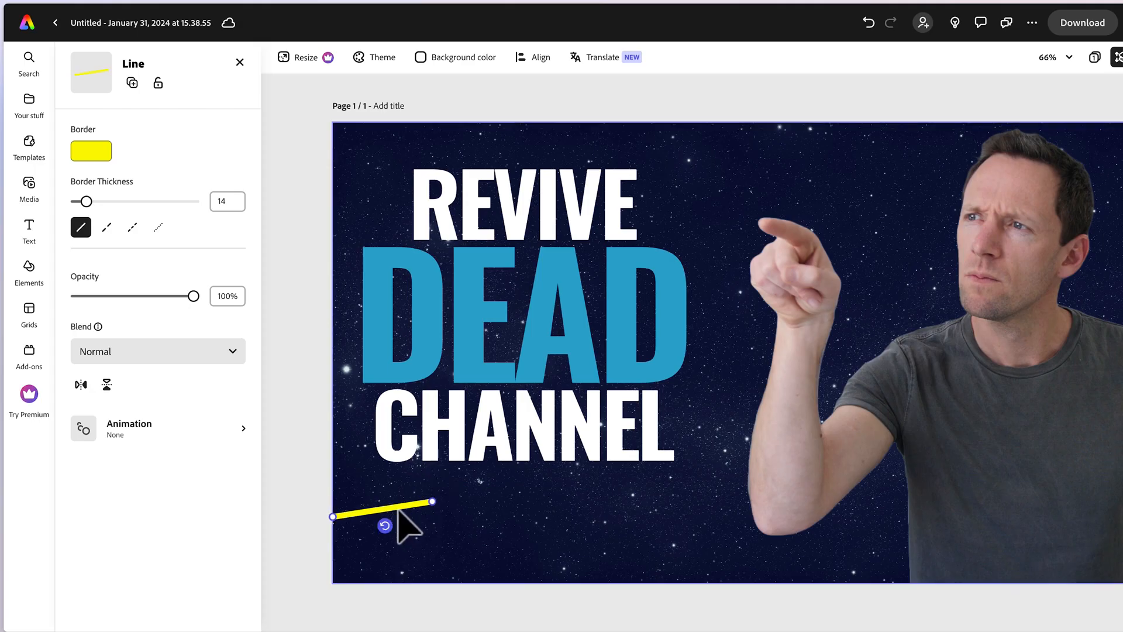
pyautogui.rightClick(398, 508)
pyautogui.click(465, 360)
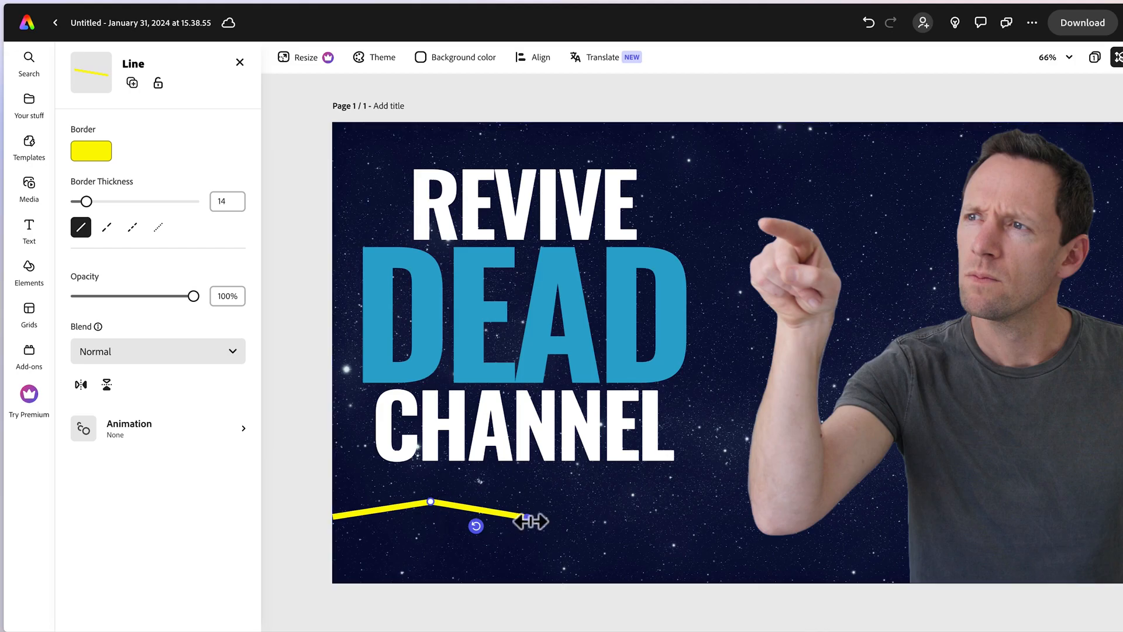
pyautogui.rightClick(377, 504)
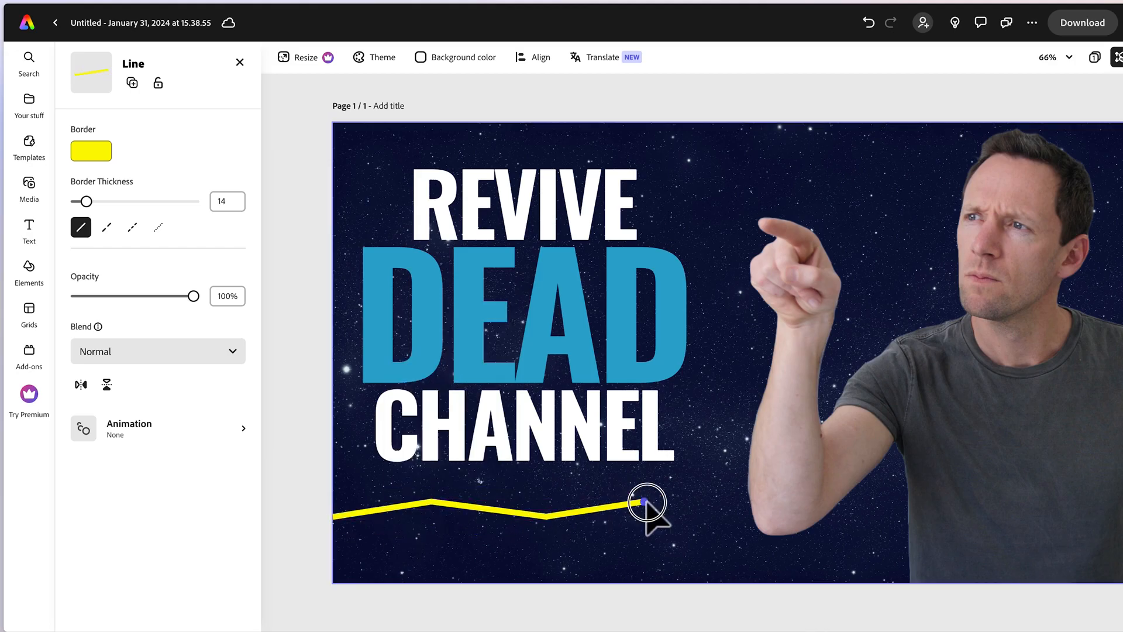
pyautogui.moveTo(647, 509); pyautogui.dragTo(739, 313)
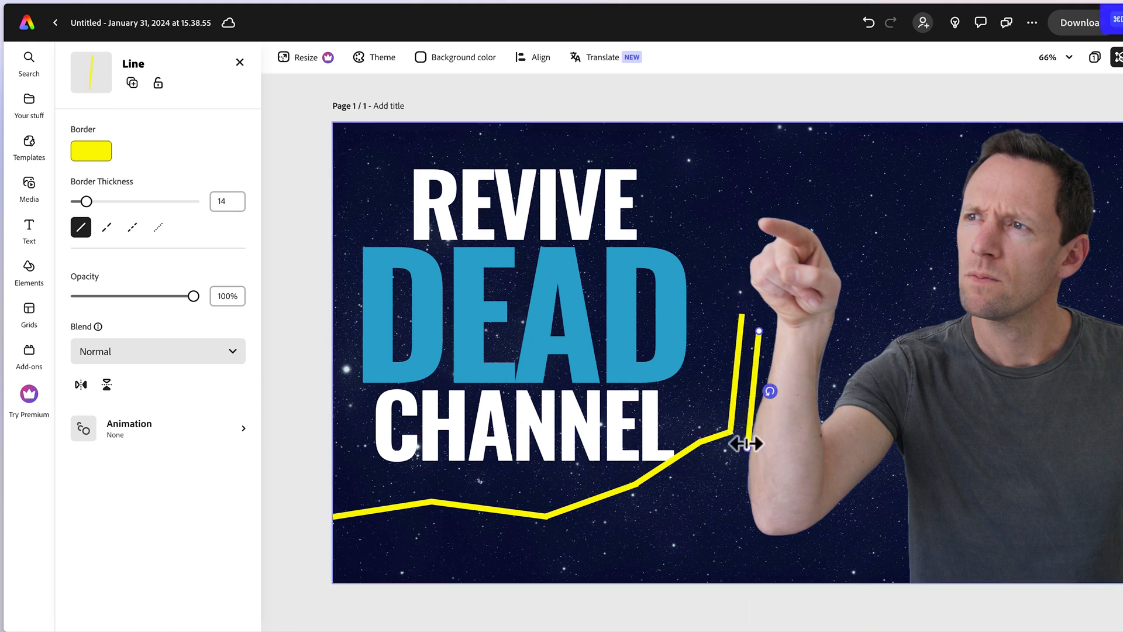
pyautogui.moveTo(747, 440); pyautogui.dragTo(741, 307)
pyautogui.moveTo(755, 202); pyautogui.dragTo(755, 353)
pyautogui.click(735, 383)
pyautogui.press('super+d')
pyautogui.moveTo(748, 436); pyautogui.dragTo(756, 339)
pyautogui.moveTo(765, 237); pyautogui.dragTo(764, 224)
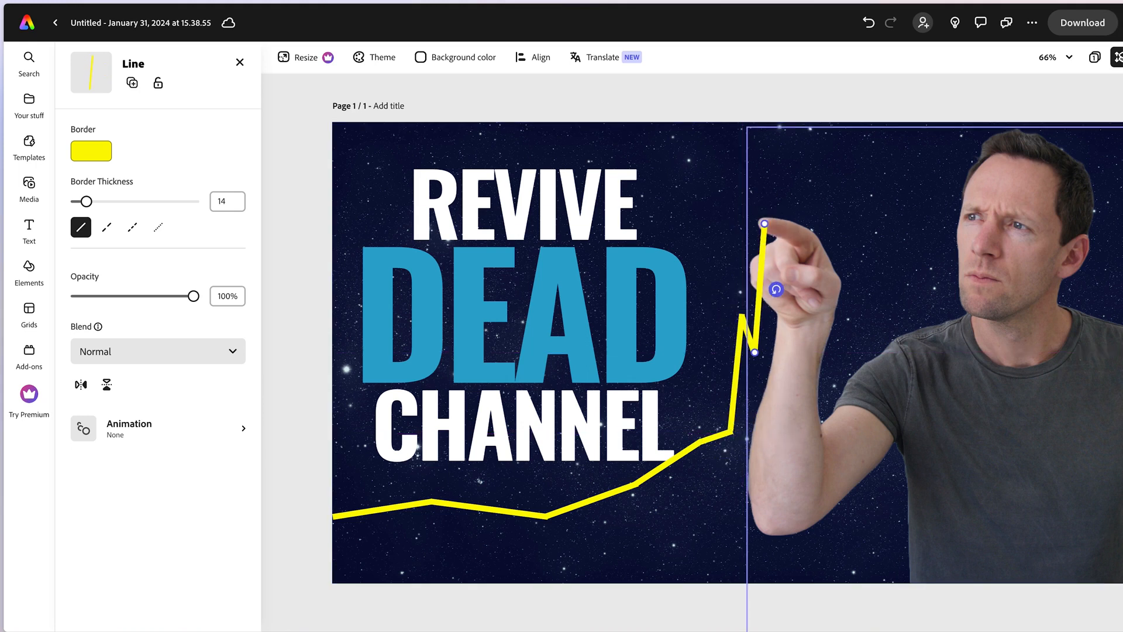
pyautogui.click(630, 102)
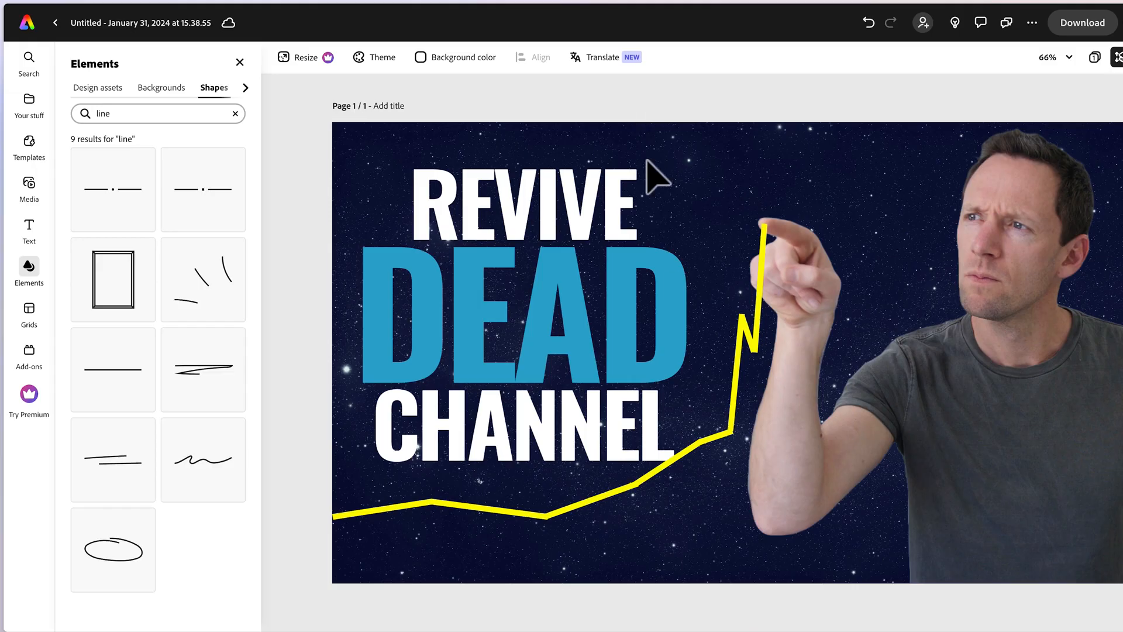
# Clear the shape search, add a solid circle, and move it to the lower-left area of the page.
pyautogui.click(424, 513)
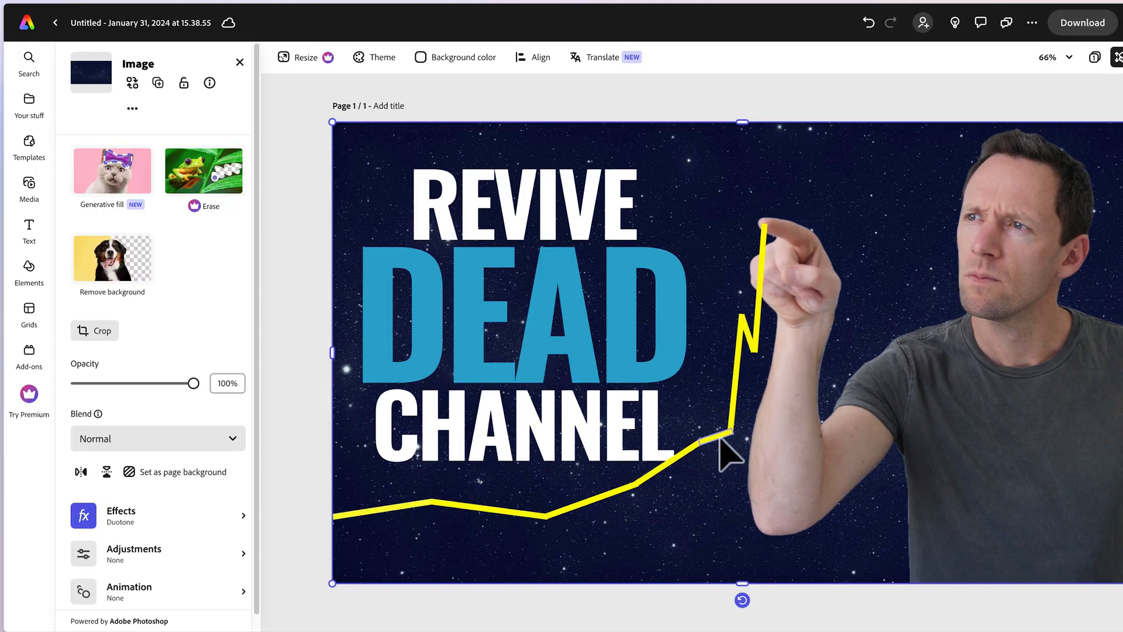
pyautogui.click(37, 269)
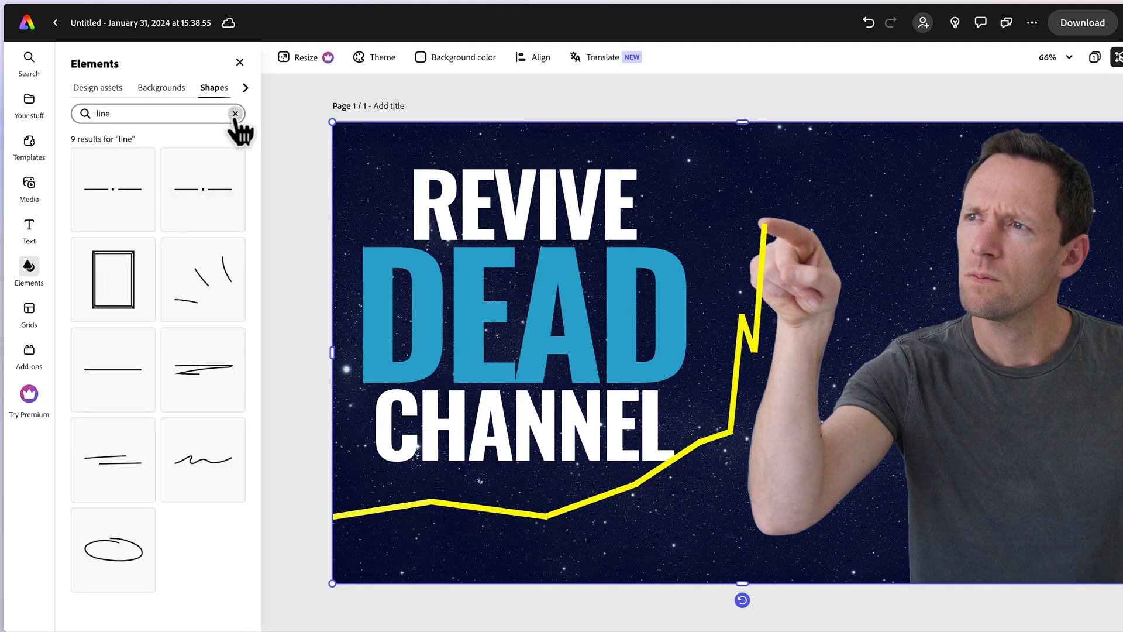
pyautogui.click(235, 114)
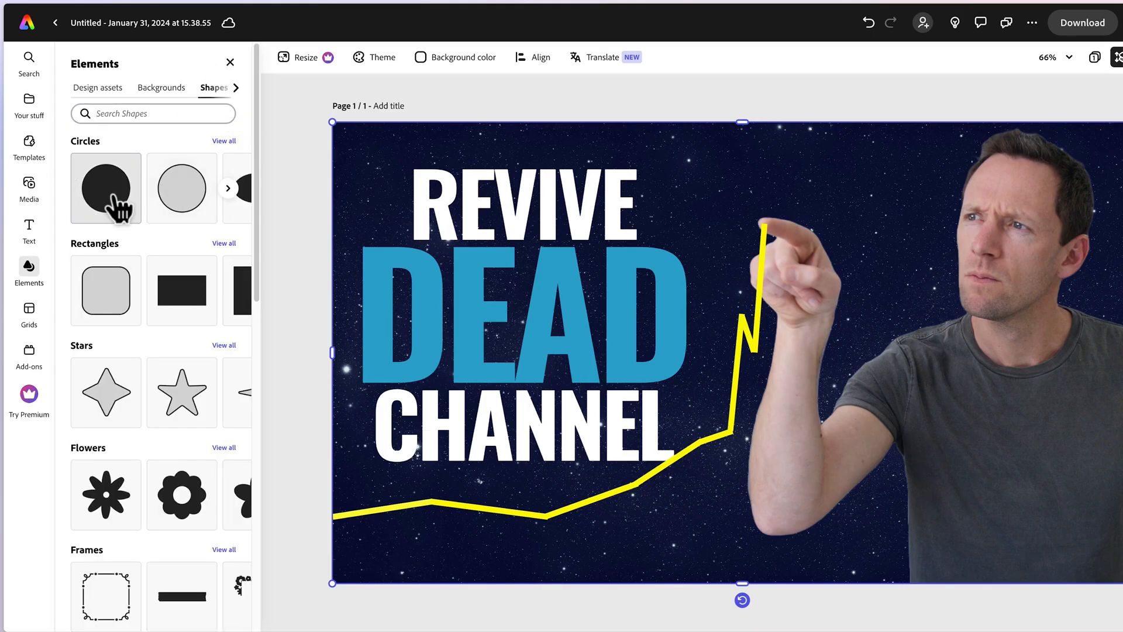
pyautogui.click(112, 202)
pyautogui.moveTo(725, 410); pyautogui.dragTo(392, 459)
# Fill the circle white and shrink it to a small dot on the graph line's first bend.
pyautogui.click(91, 151)
pyautogui.click(136, 110)
pyautogui.click(476, 349)
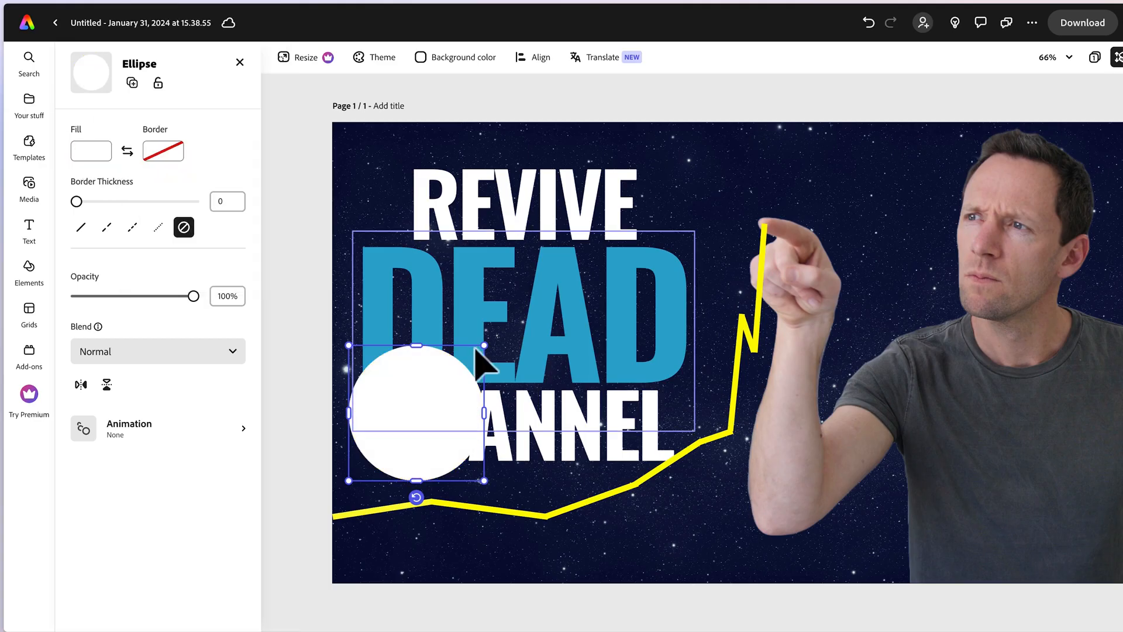
pyautogui.moveTo(484, 346); pyautogui.dragTo(431, 509)
# Duplicate the white dot and place copies on every remaining bend of the graph line and at the fingertip.
pyautogui.press('super+d')
pyautogui.press('super+d')
pyautogui.moveTo(561, 533); pyautogui.dragTo(765, 226)
pyautogui.press('super+d')
pyautogui.click(701, 445)
pyautogui.click(702, 445)
pyautogui.press('super+d')
pyautogui.press('super+d')
pyautogui.press('super+d')
pyautogui.press('super+d')
pyautogui.press('Escape')
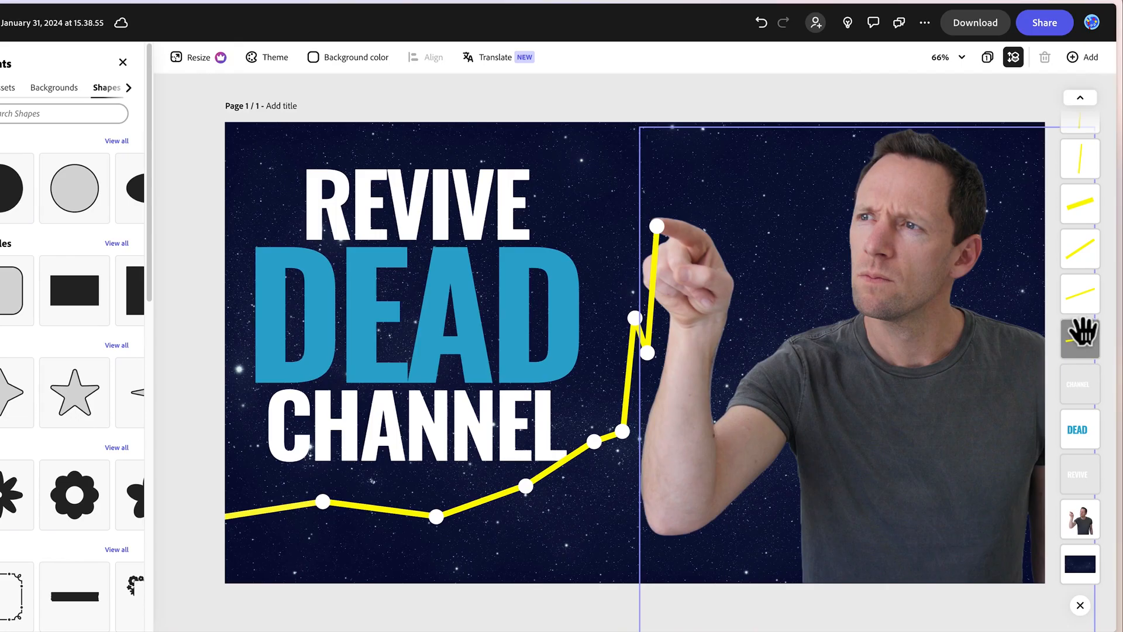
# Select all the yellow graph lines and white dots, leaving out the background, portrait and title text, and group them.
pyautogui.scroll(6, 1088, 193)
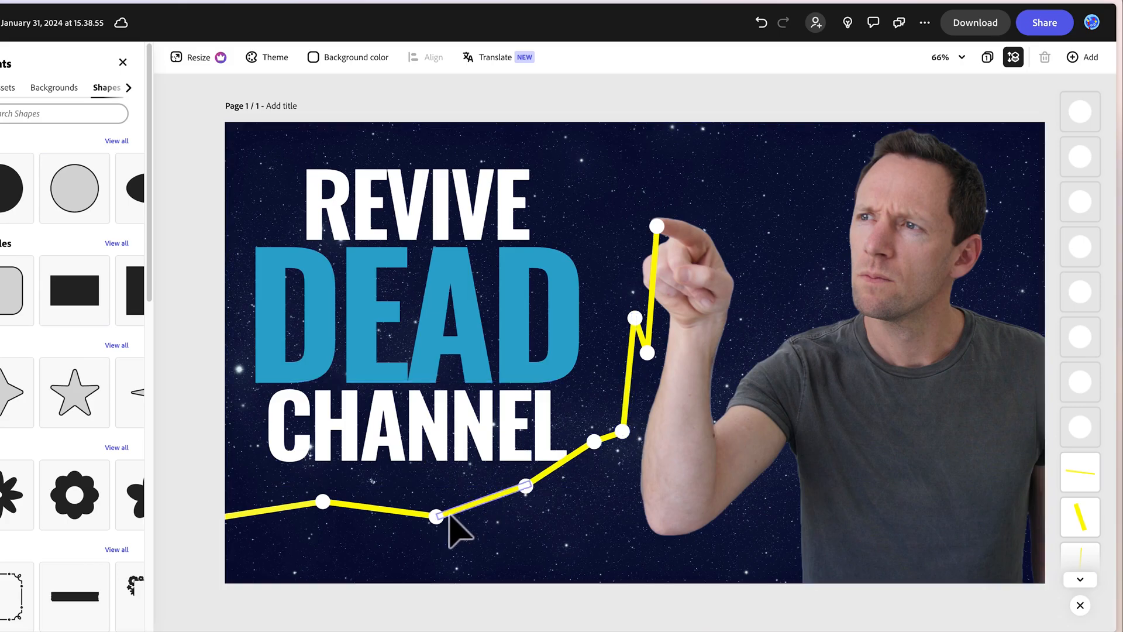
pyautogui.moveTo(196, 555); pyautogui.dragTo(691, 175)
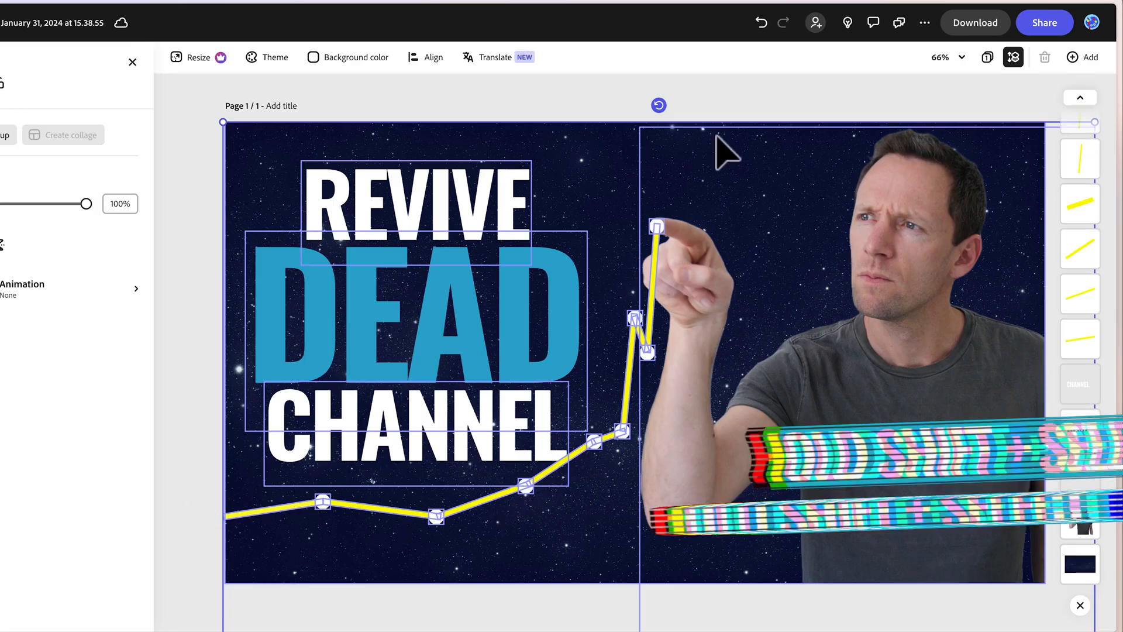
pyautogui.keyDown('shift'); pyautogui.click(713, 181); pyautogui.keyUp('shift')
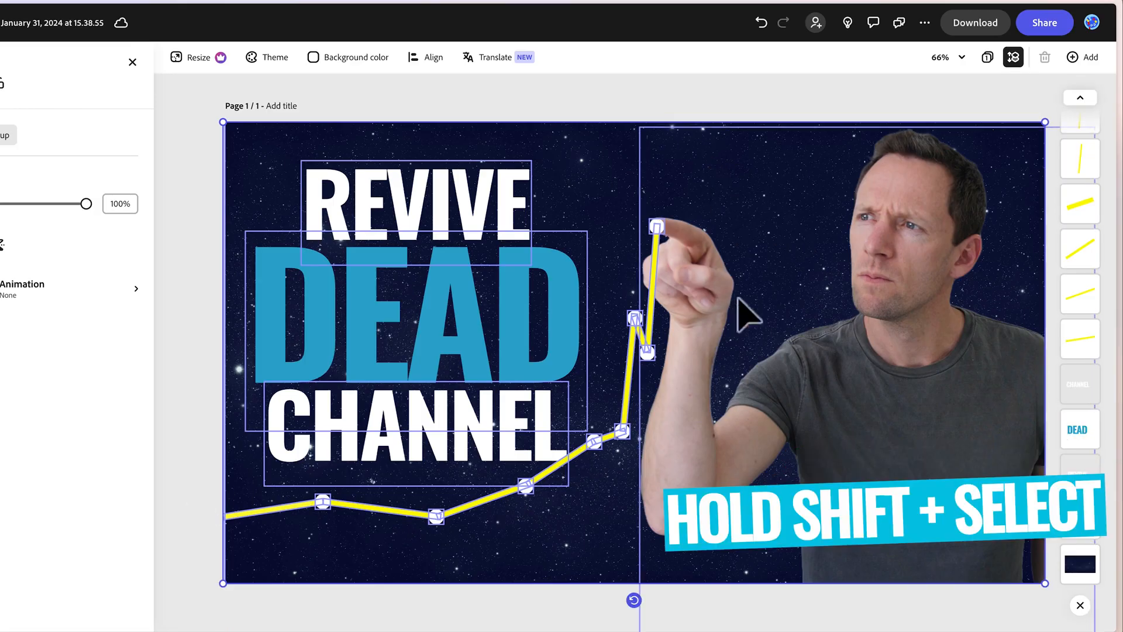
pyautogui.keyDown('shift'); pyautogui.click(466, 208); pyautogui.keyUp('shift')
pyautogui.keyDown('shift'); pyautogui.click(458, 303); pyautogui.keyUp('shift')
pyautogui.keyDown('shift'); pyautogui.click(459, 408); pyautogui.keyUp('shift')
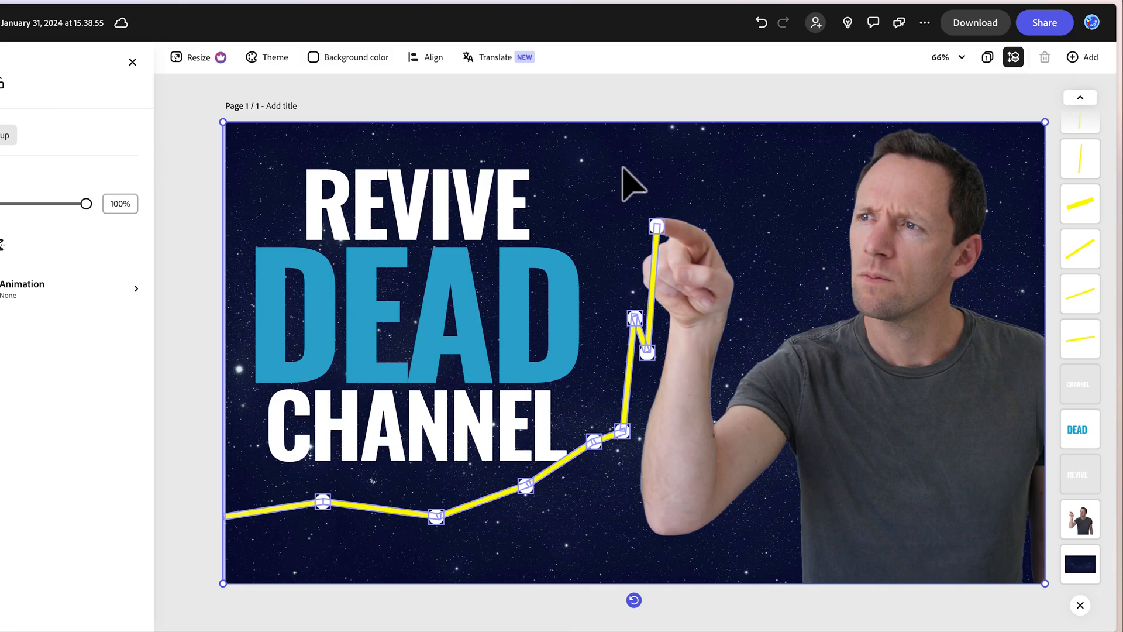
pyautogui.keyDown('shift'); pyautogui.click(697, 377); pyautogui.keyUp('shift')
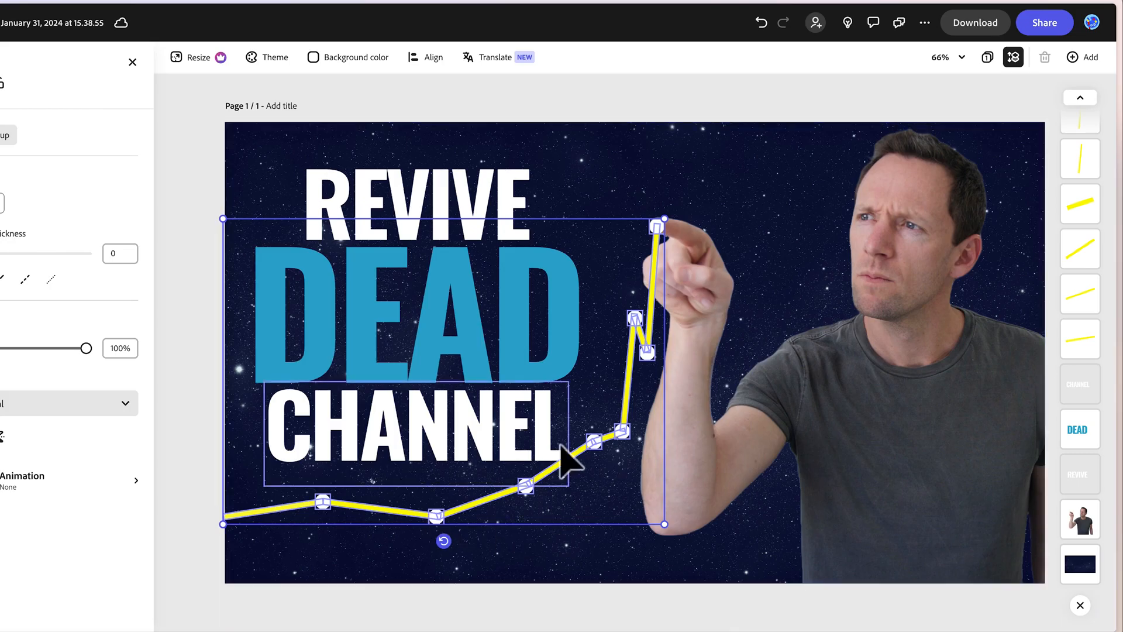
pyautogui.rightClick(578, 452)
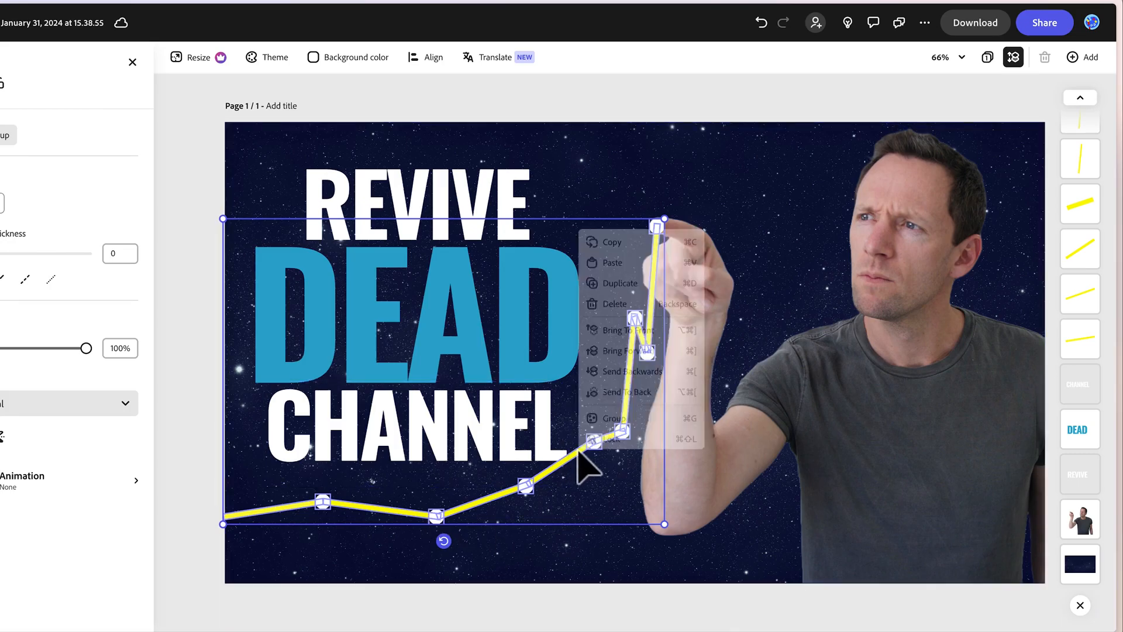
pyautogui.click(613, 419)
pyautogui.moveTo(1078, 118)
pyautogui.mouseDown()
pyautogui.moveTo(1097, 134)
pyautogui.moveTo(1093, 110)
pyautogui.moveTo(1101, 115)
pyautogui.moveTo(1083, 101)
pyautogui.mouseUp()
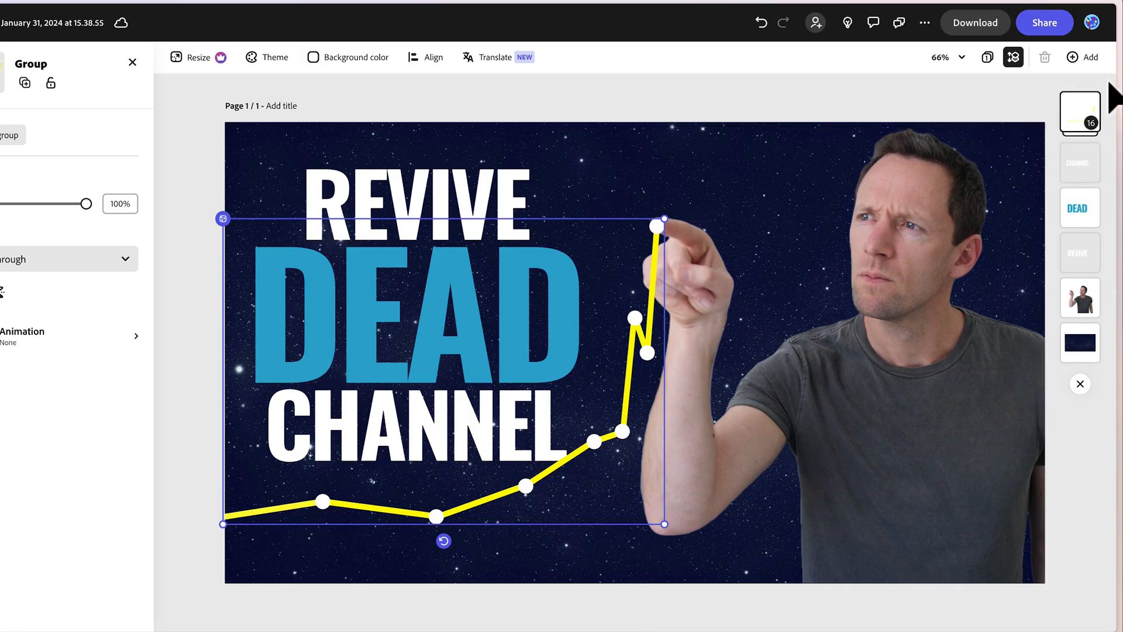
# Nudge the graph group and resize it slightly so its line runs from the page's left edge to the fingertip.
pyautogui.moveTo(519, 489)
pyautogui.mouseDown()
pyautogui.moveTo(507, 531)
pyautogui.moveTo(502, 497)
pyautogui.moveTo(513, 488)
pyautogui.mouseUp()
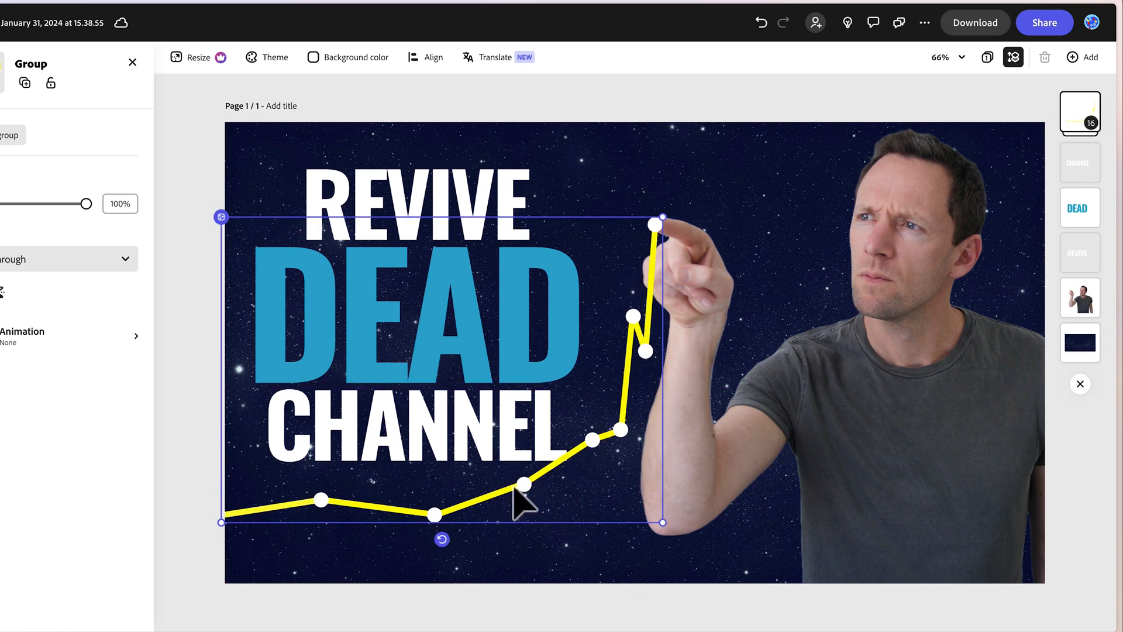
pyautogui.moveTo(663, 523)
pyautogui.mouseDown()
pyautogui.moveTo(639, 526)
pyautogui.moveTo(648, 539)
pyautogui.mouseUp()
pyautogui.moveTo(650, 541); pyautogui.dragTo(655, 545)
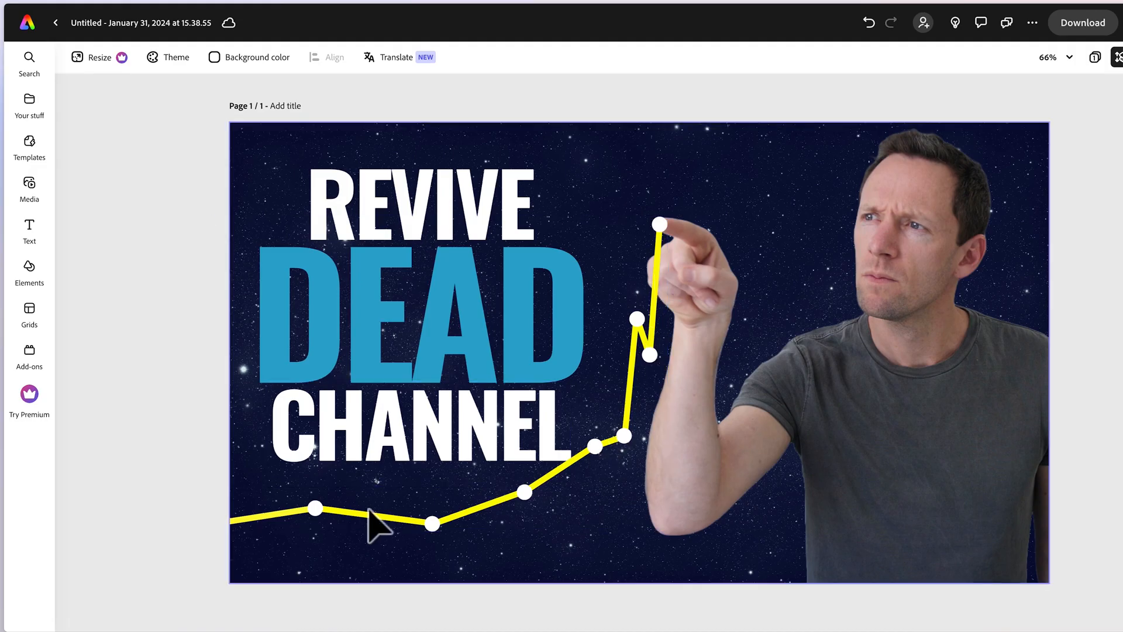
# Search the stock photos for "light flare" and add the blue-white star flare on black to the page.
pyautogui.click(30, 183)
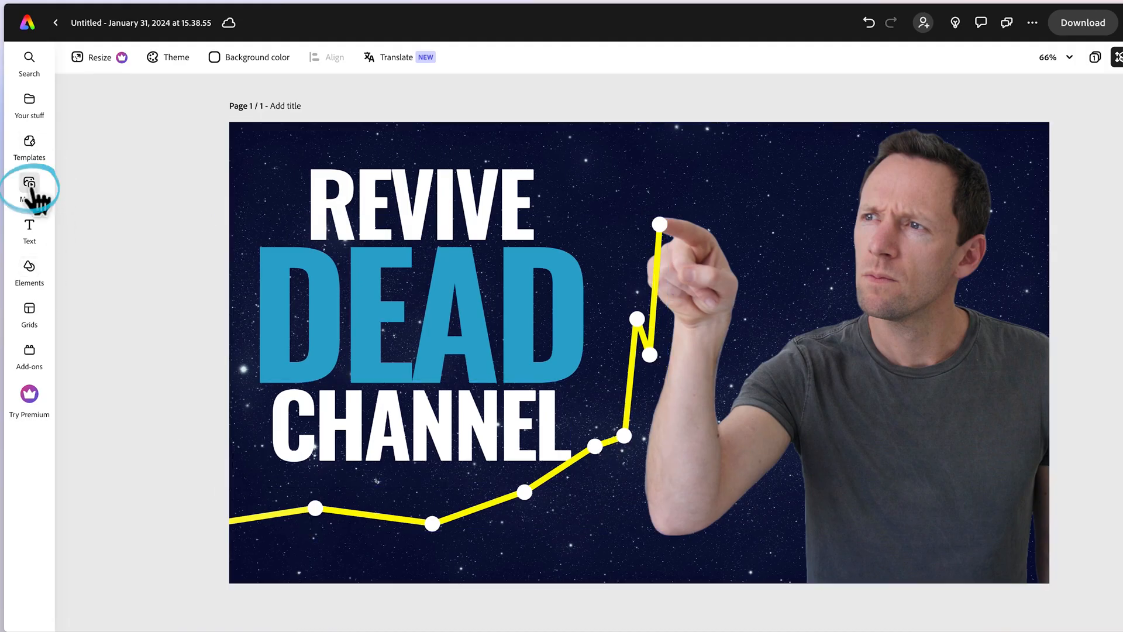
pyautogui.click(88, 87)
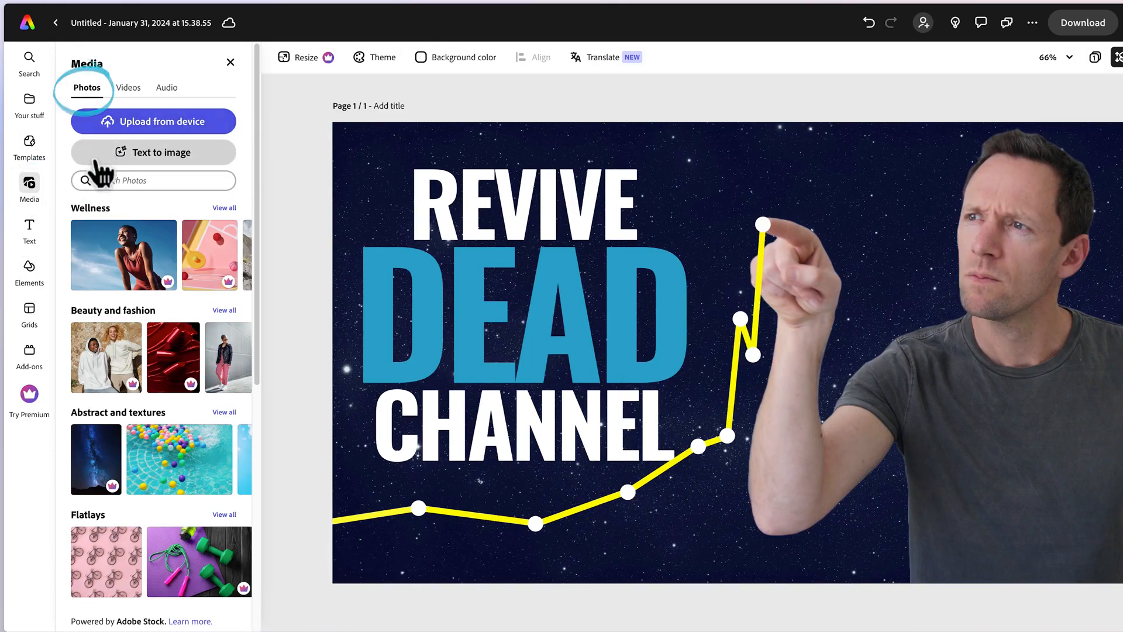
pyautogui.click(119, 181)
pyautogui.write('lifht flare')
pyautogui.press('Return')
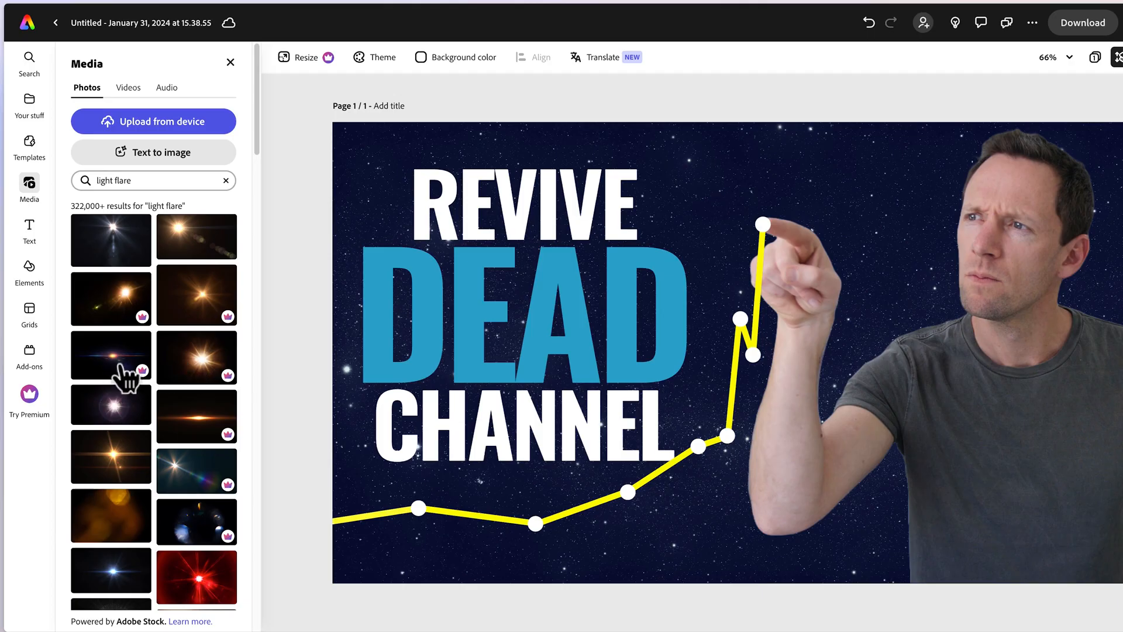
pyautogui.scroll(-1, 155, 526)
pyautogui.scroll(-3, 153, 527)
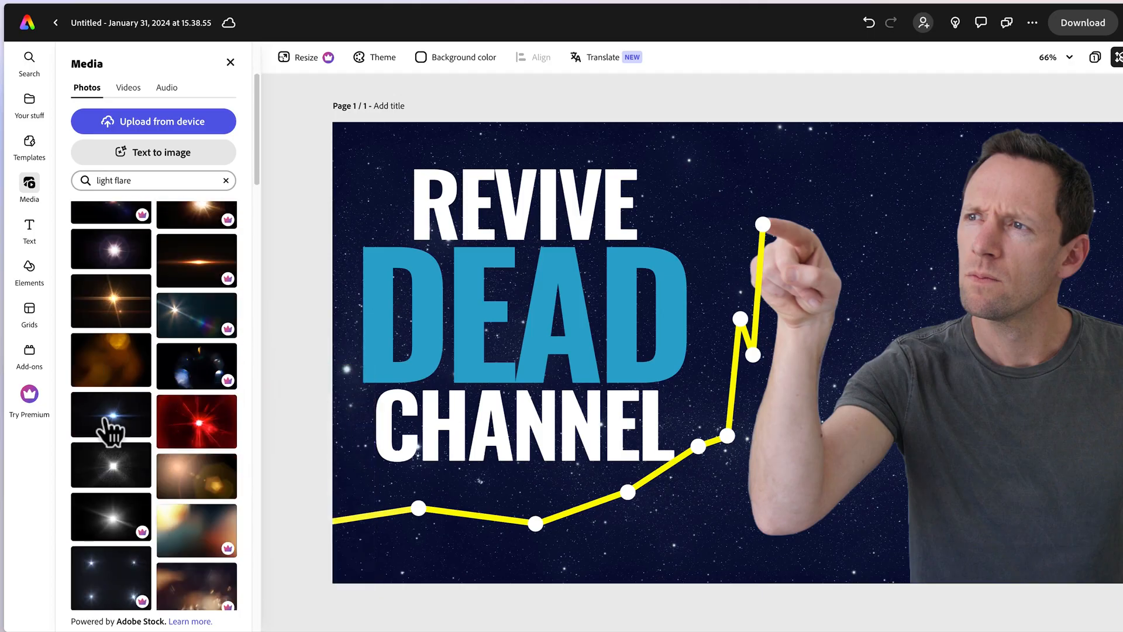
pyautogui.click(105, 418)
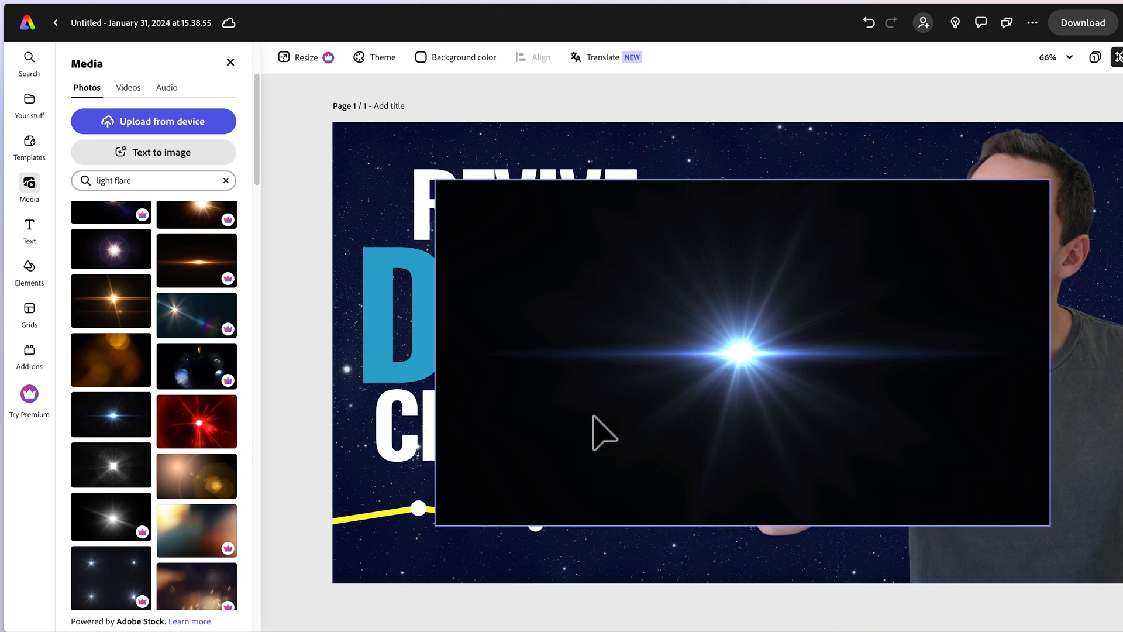
# Set the light flare image's blend mode to Screen.
pyautogui.click(492, 215)
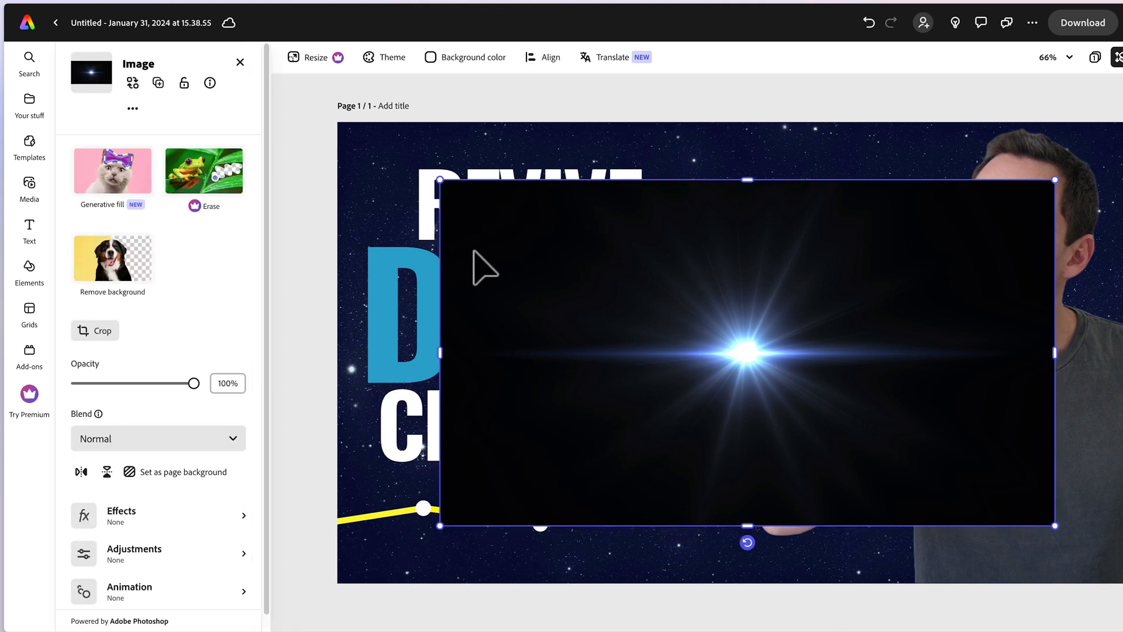
pyautogui.click(223, 444)
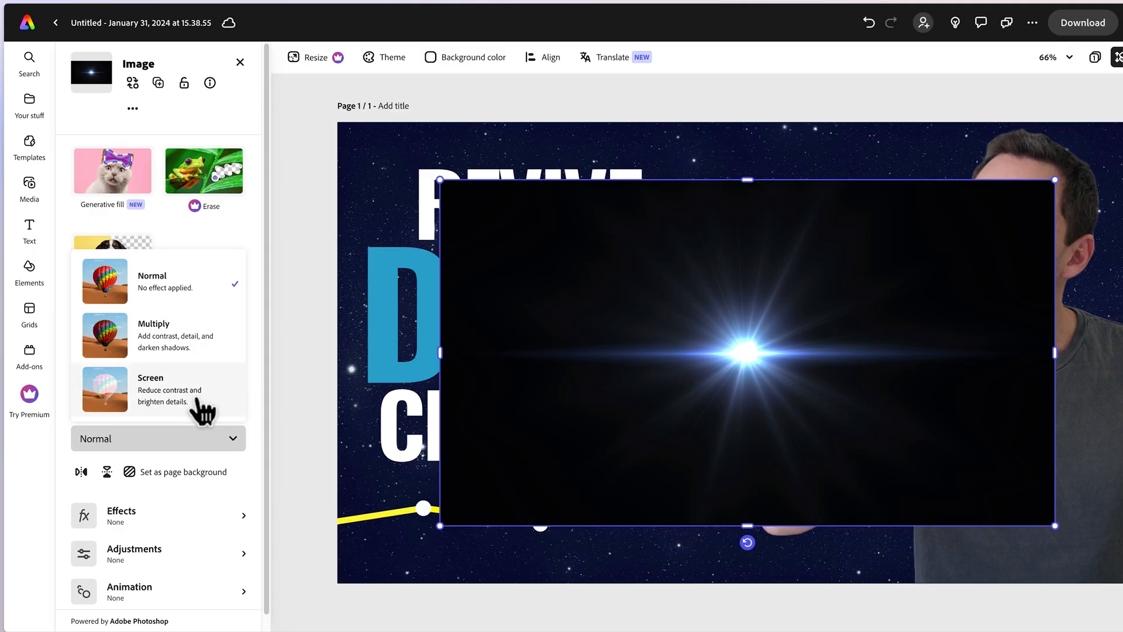
pyautogui.click(202, 409)
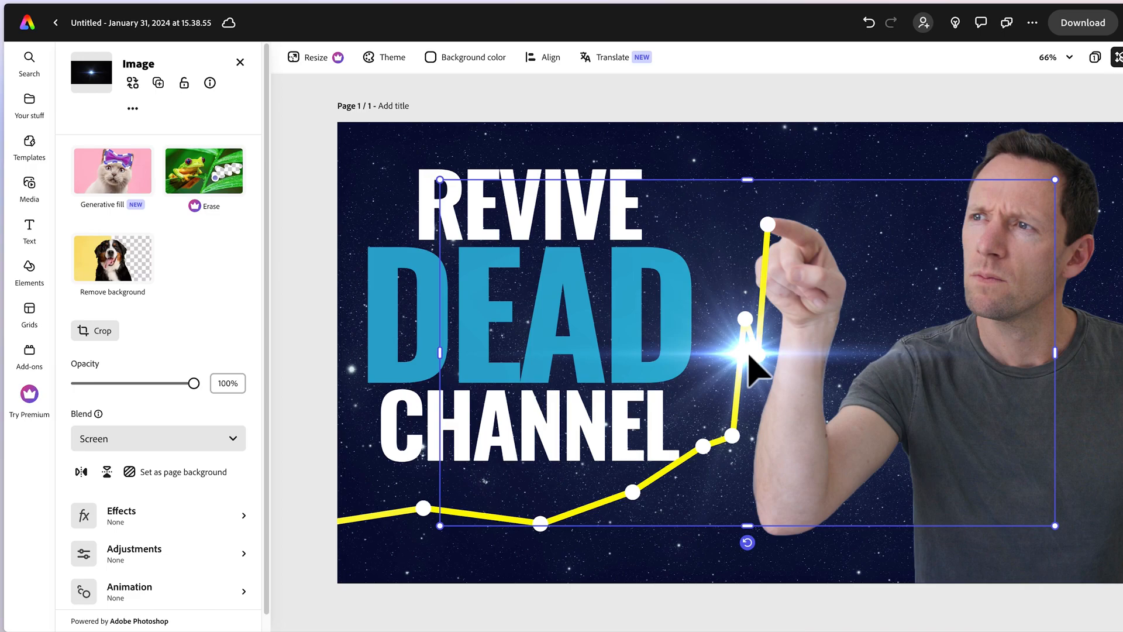
# Move the light flare onto the man's fingertip and shrink it to about two thirds, keeping it centred there.
pyautogui.moveTo(742, 353); pyautogui.dragTo(771, 223)
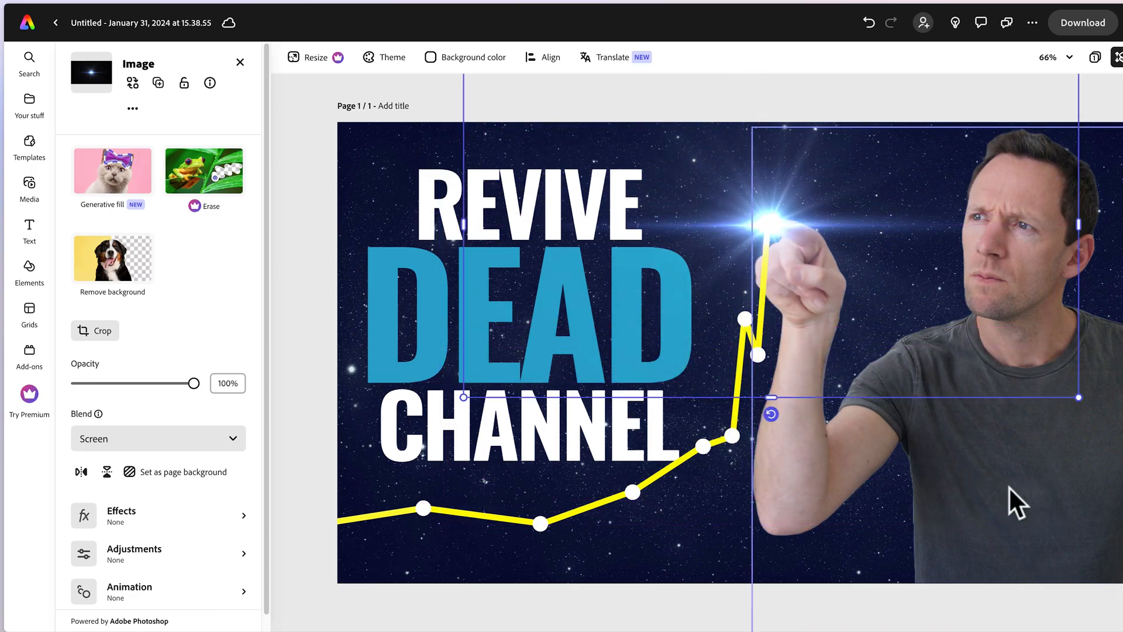
pyautogui.moveTo(1076, 399); pyautogui.dragTo(864, 308)
pyautogui.moveTo(664, 169); pyautogui.dragTo(760, 225)
pyautogui.press('Escape')
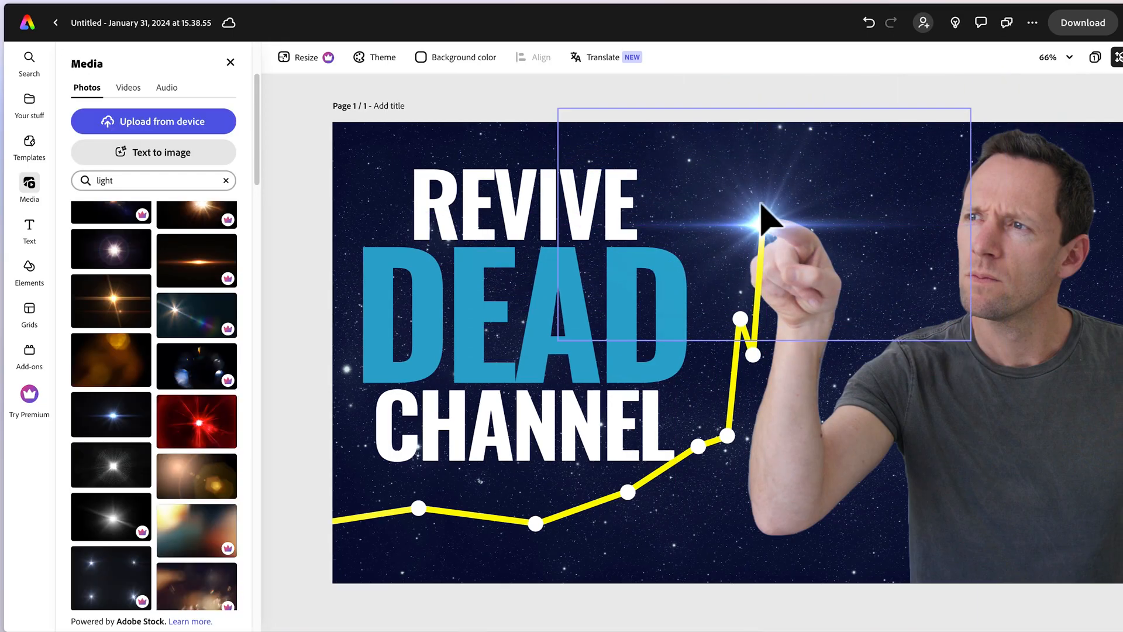
# Raise the light flare image's contrast to 76.
pyautogui.click(761, 205)
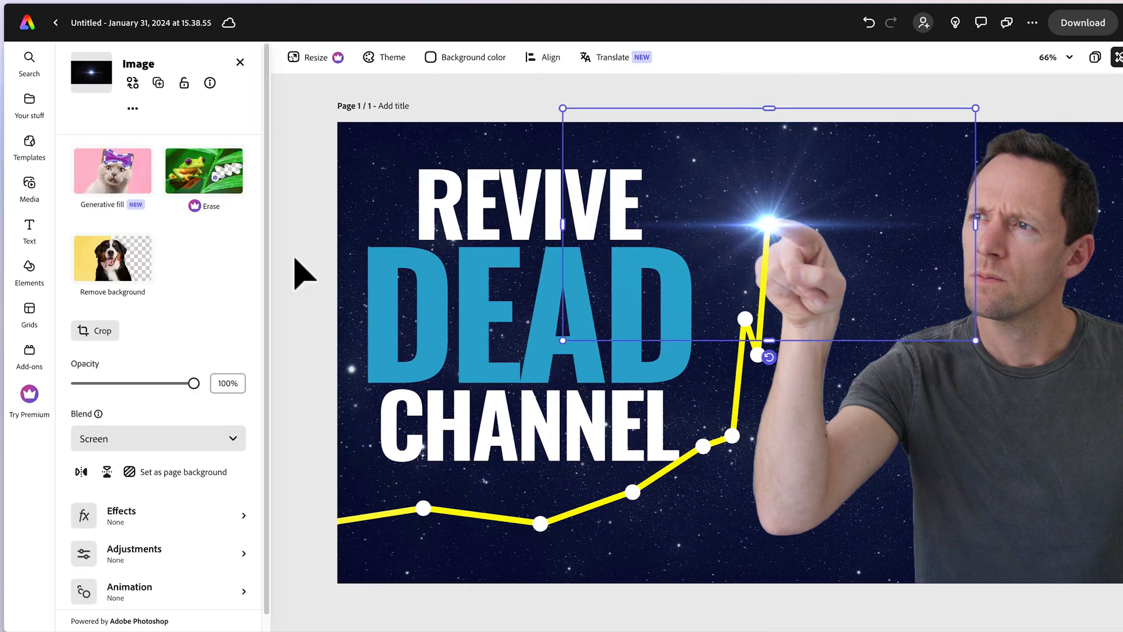
pyautogui.click(155, 556)
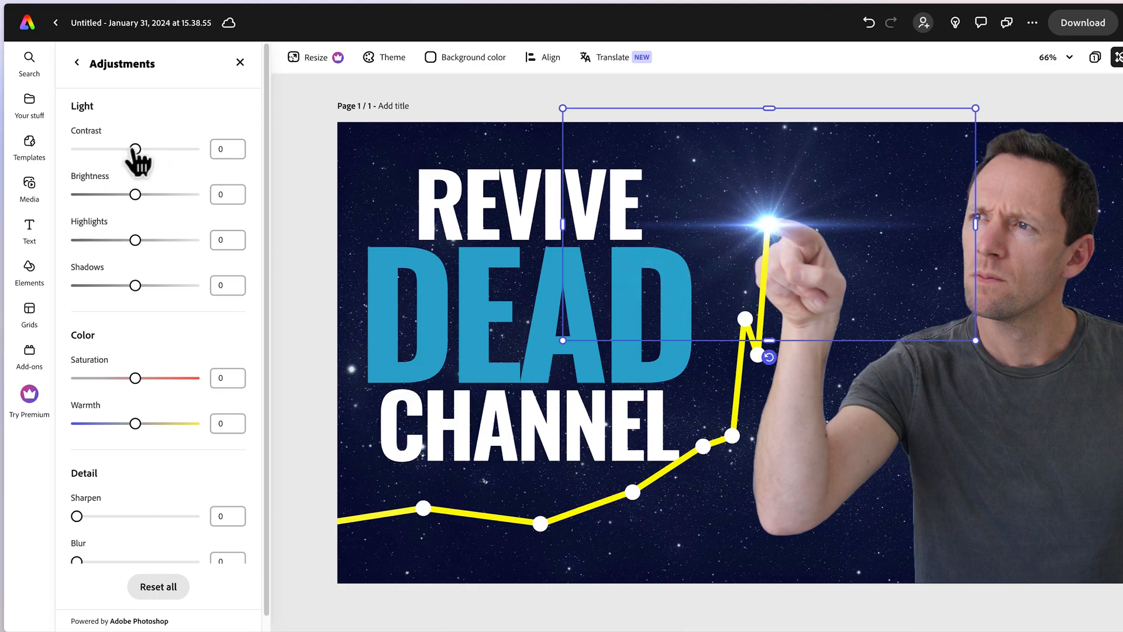
pyautogui.moveTo(136, 148); pyautogui.dragTo(179, 150)
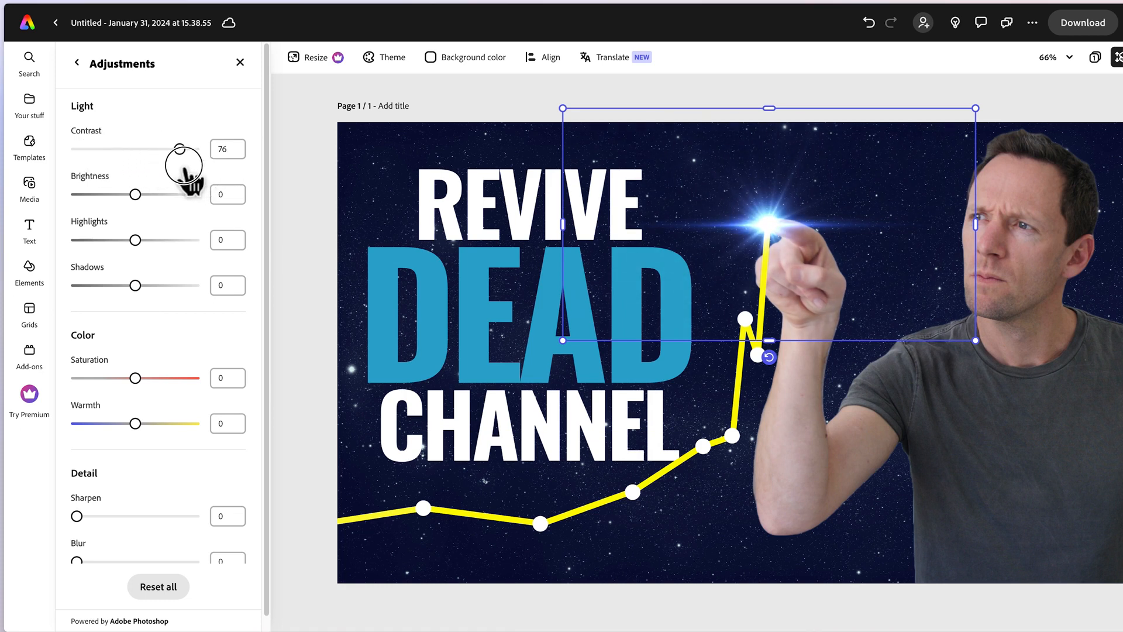
pyautogui.click(499, 107)
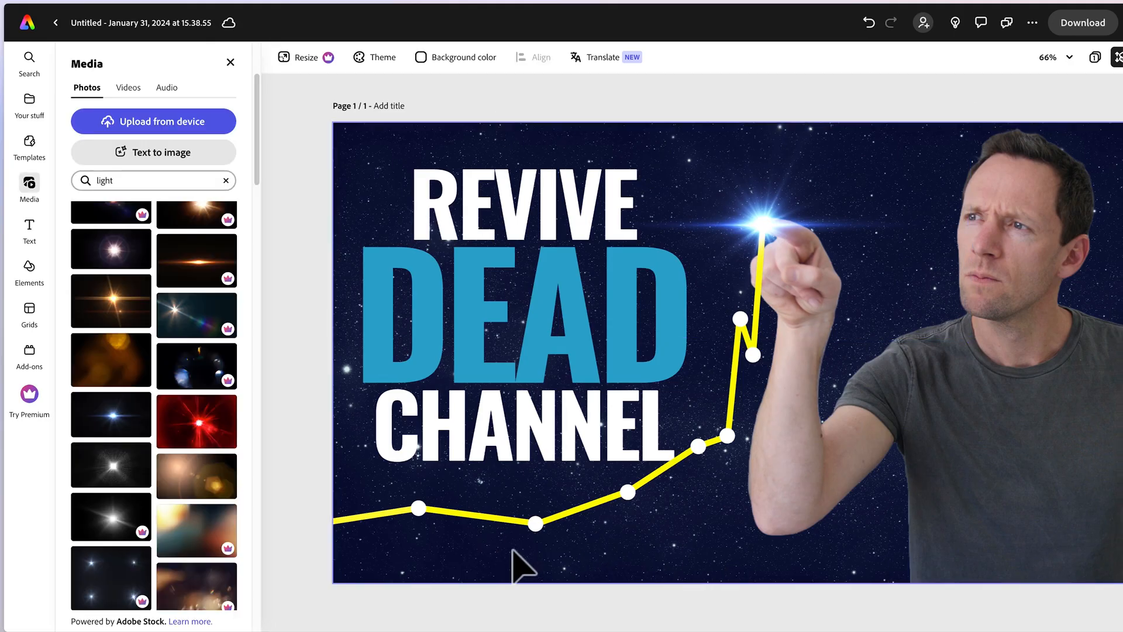
# Add a solid circle shape and fill it with the blue sampled from the word DEAD.
pyautogui.click(31, 274)
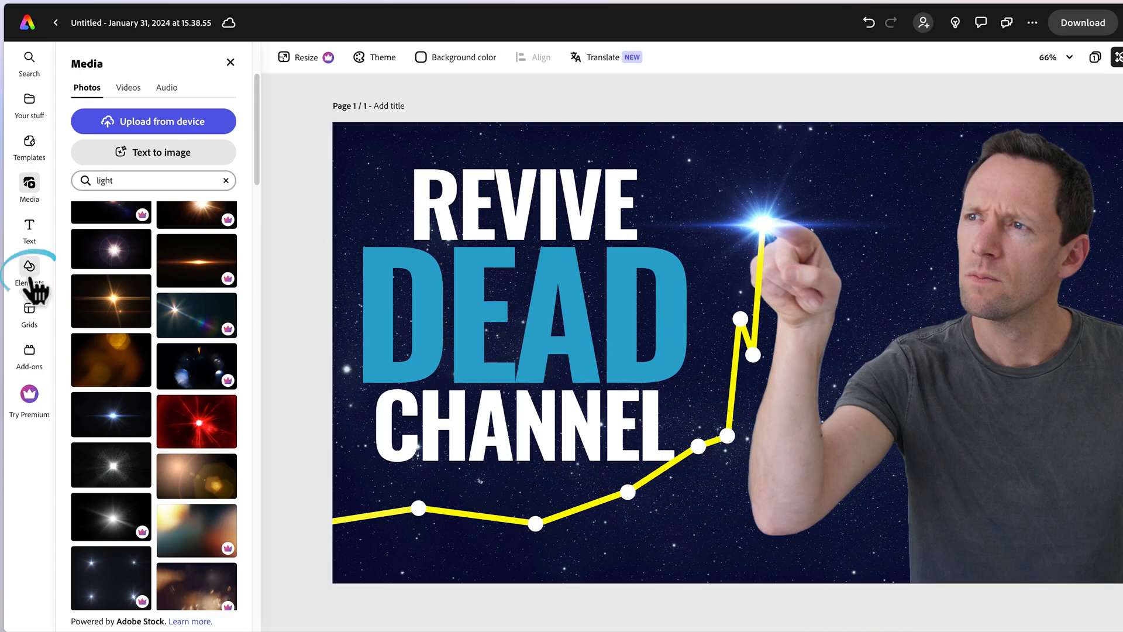
pyautogui.click(215, 87)
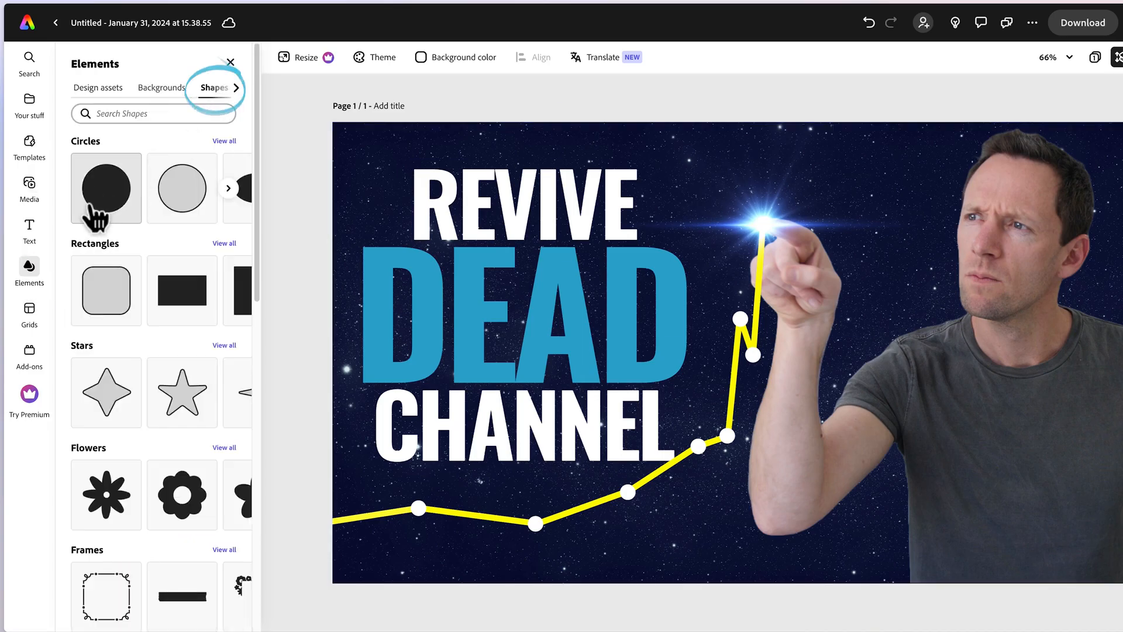
pyautogui.click(105, 208)
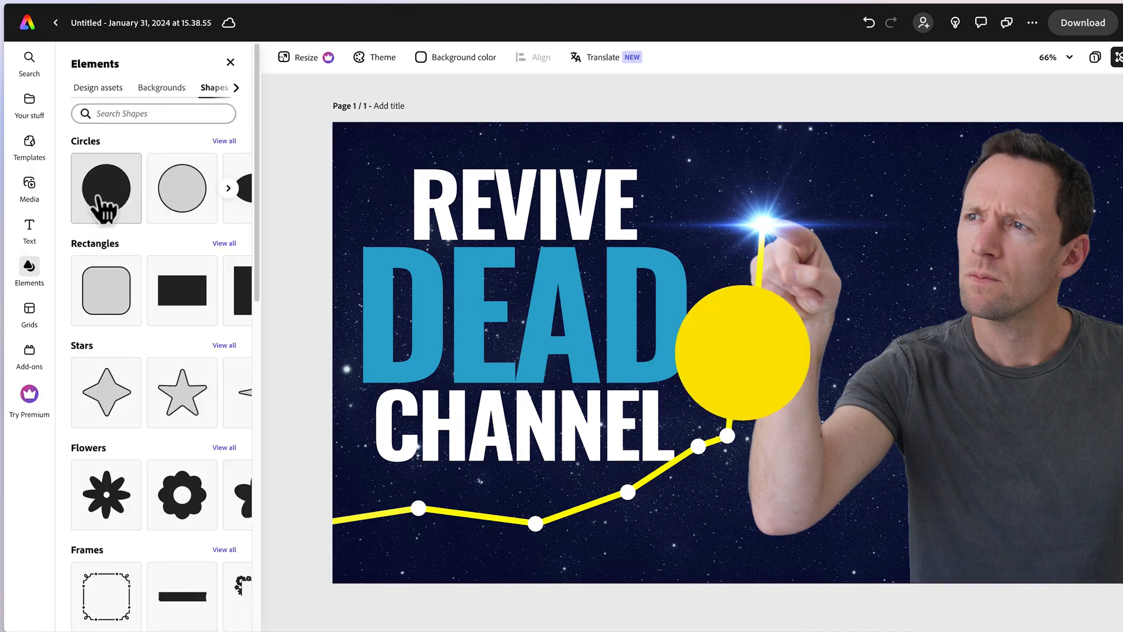
pyautogui.click(743, 361)
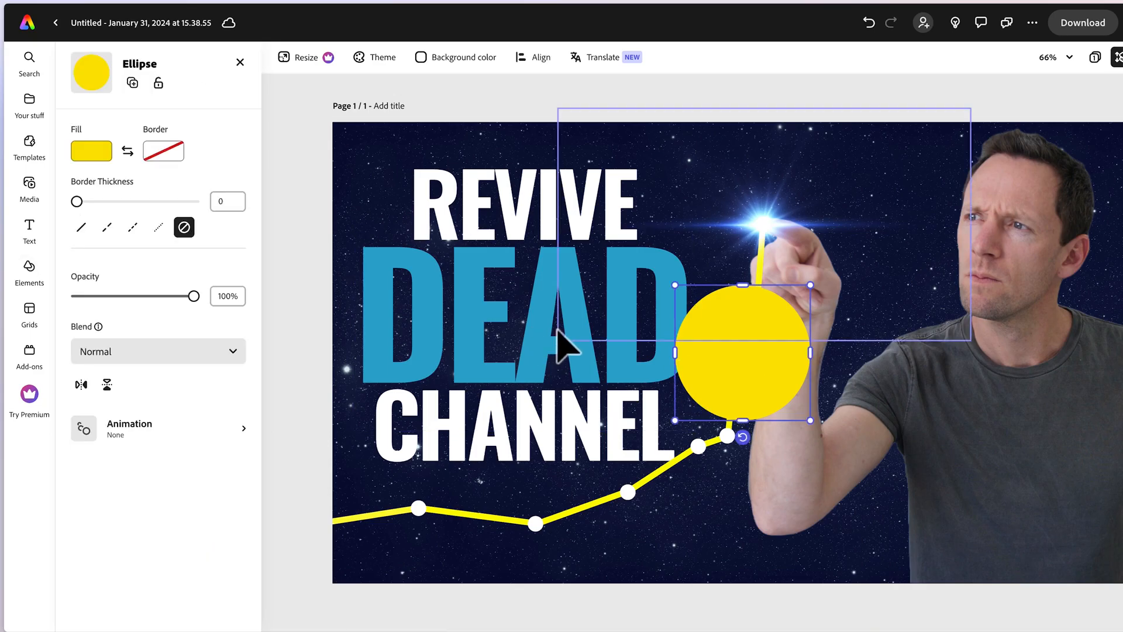
pyautogui.click(92, 151)
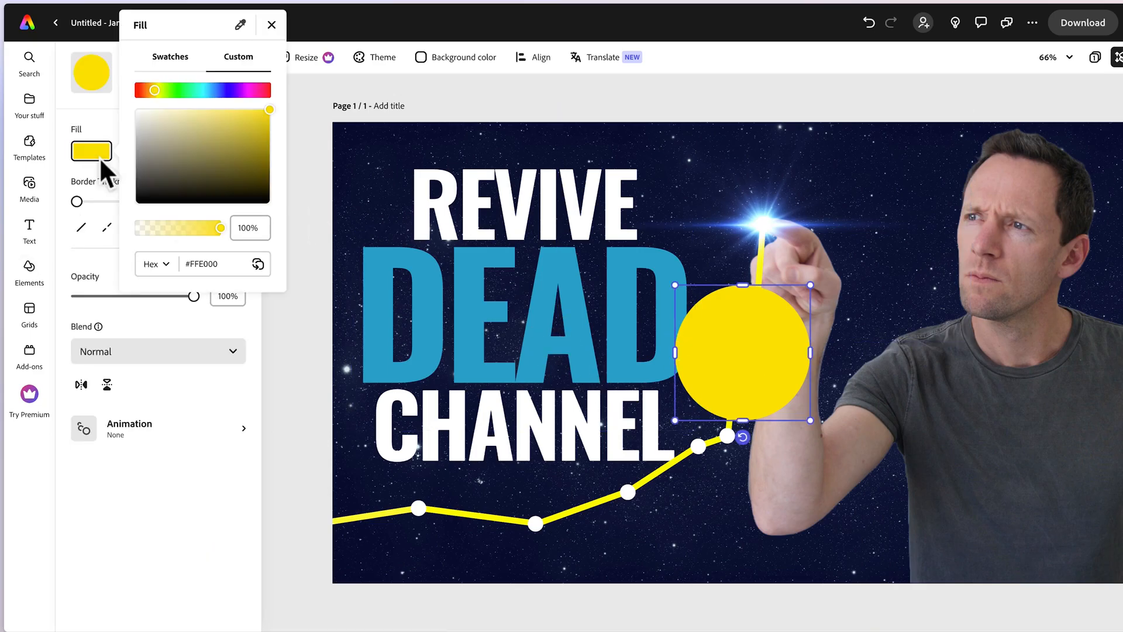
pyautogui.click(240, 26)
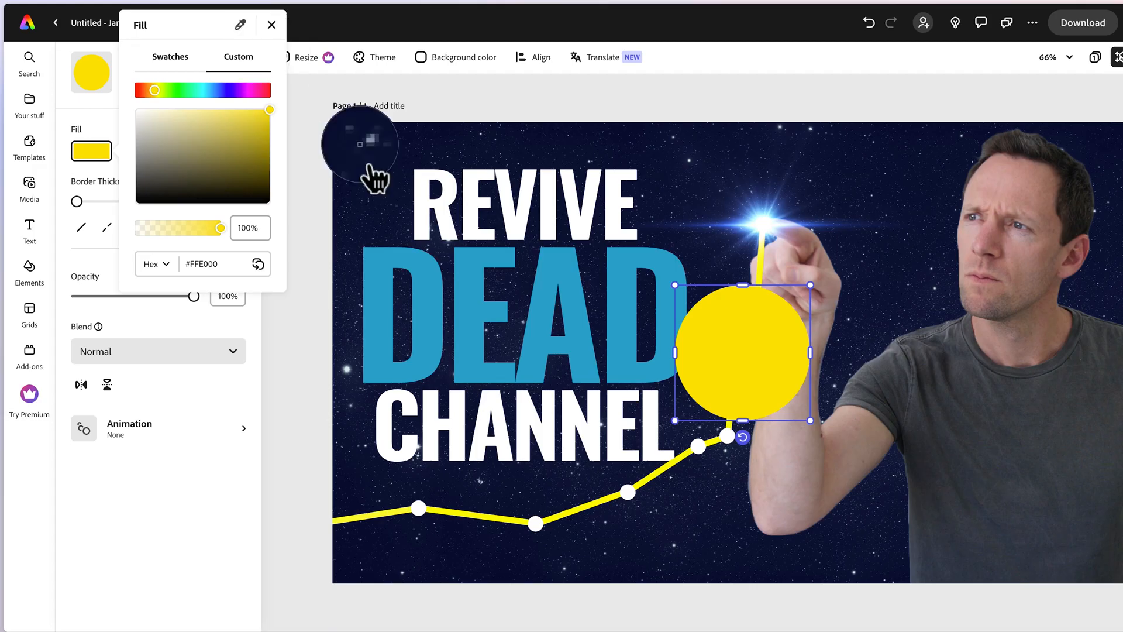
pyautogui.click(429, 301)
# Shrink the blue circle to a tiny dot below the graph line and duplicate it into two rows of eight dots.
pyautogui.moveTo(810, 285); pyautogui.dragTo(700, 434)
pyautogui.moveTo(680, 417); pyautogui.dragTo(475, 541)
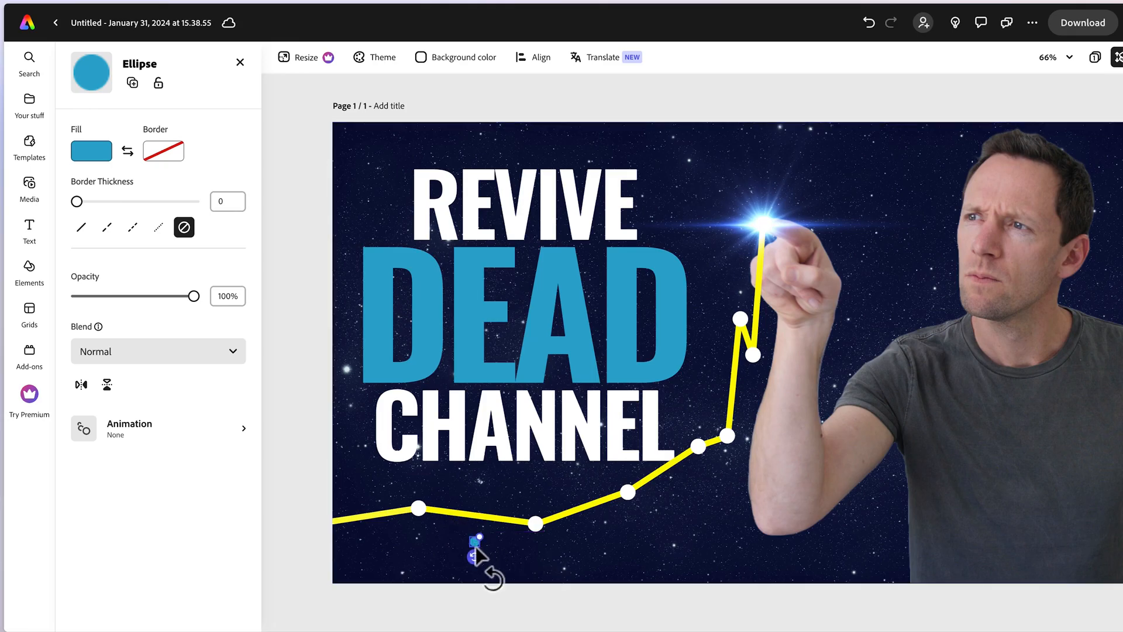
pyautogui.press('super+d')
pyautogui.moveTo(486, 558); pyautogui.dragTo(517, 554)
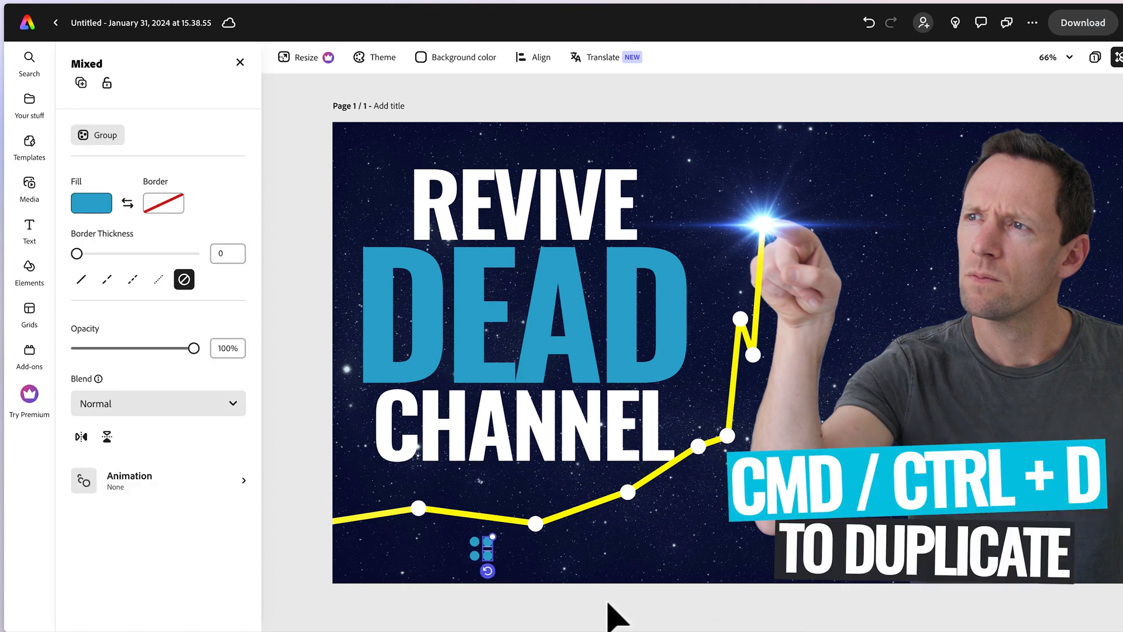
pyautogui.press('super+d')
pyautogui.press('super+d')
pyautogui.moveTo(524, 570); pyautogui.dragTo(561, 555)
pyautogui.press('super+d')
# Select all the small blue dots without the background, group them, and shift the group slightly right.
pyautogui.click(589, 602)
pyautogui.moveTo(589, 601); pyautogui.dragTo(463, 539)
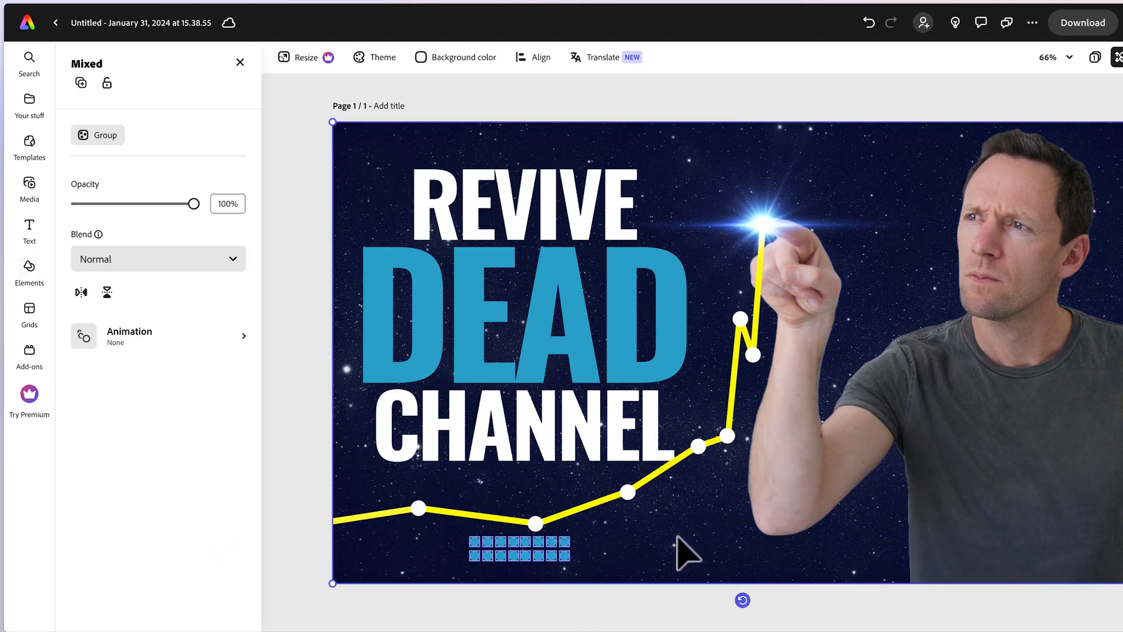
pyautogui.keyDown('shift'); pyautogui.click(675, 542); pyautogui.keyUp('shift')
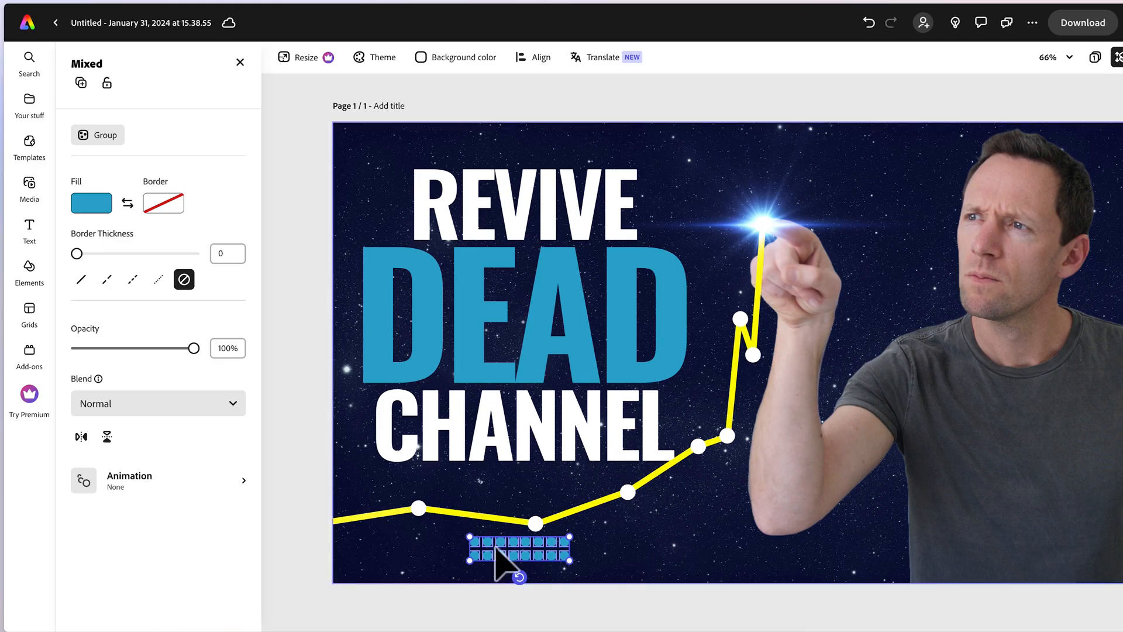
pyautogui.rightClick(556, 559)
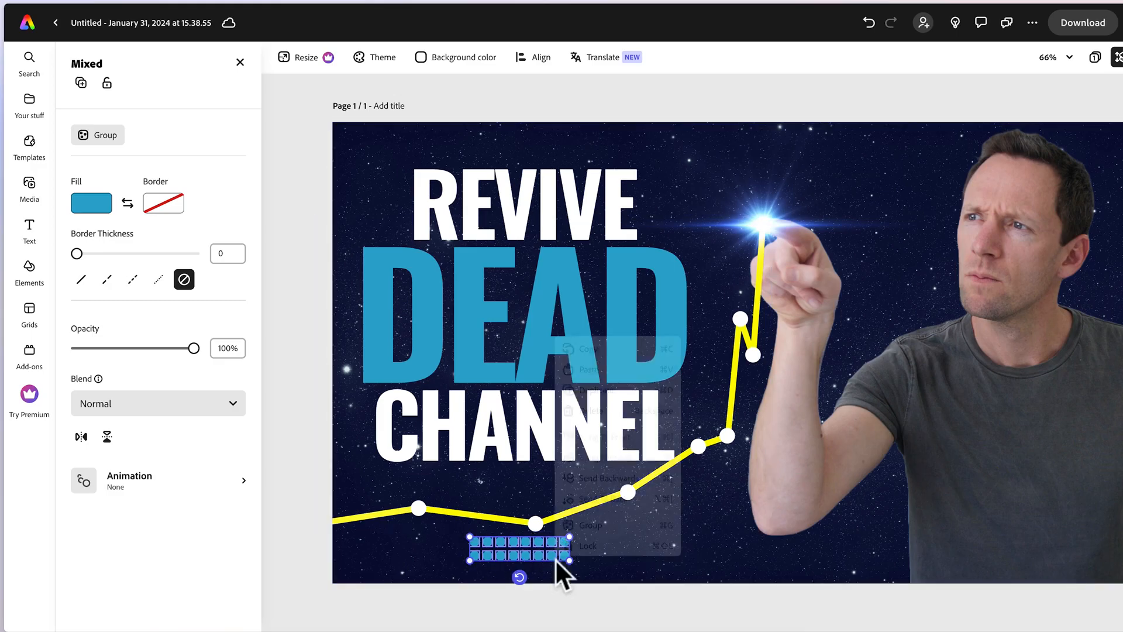
pyautogui.click(619, 520)
pyautogui.moveTo(541, 555); pyautogui.dragTo(556, 555)
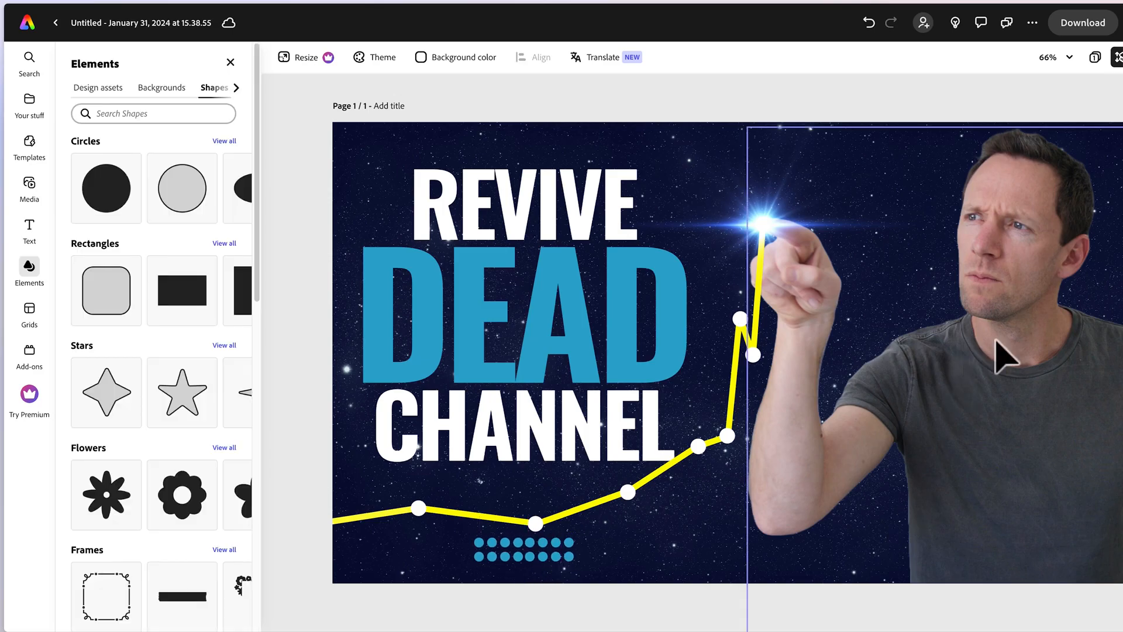
# Adjust the portrait image to warmth 8, contrast 54 and saturation 36, and sharpen it slightly.
pyautogui.click(1021, 272)
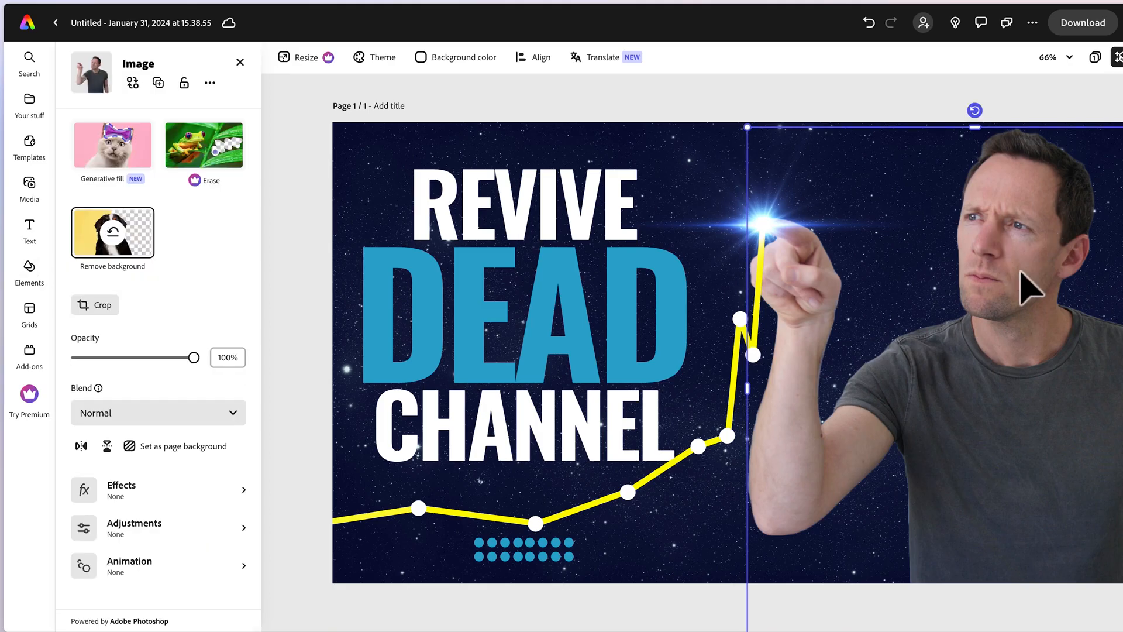
pyautogui.click(141, 548)
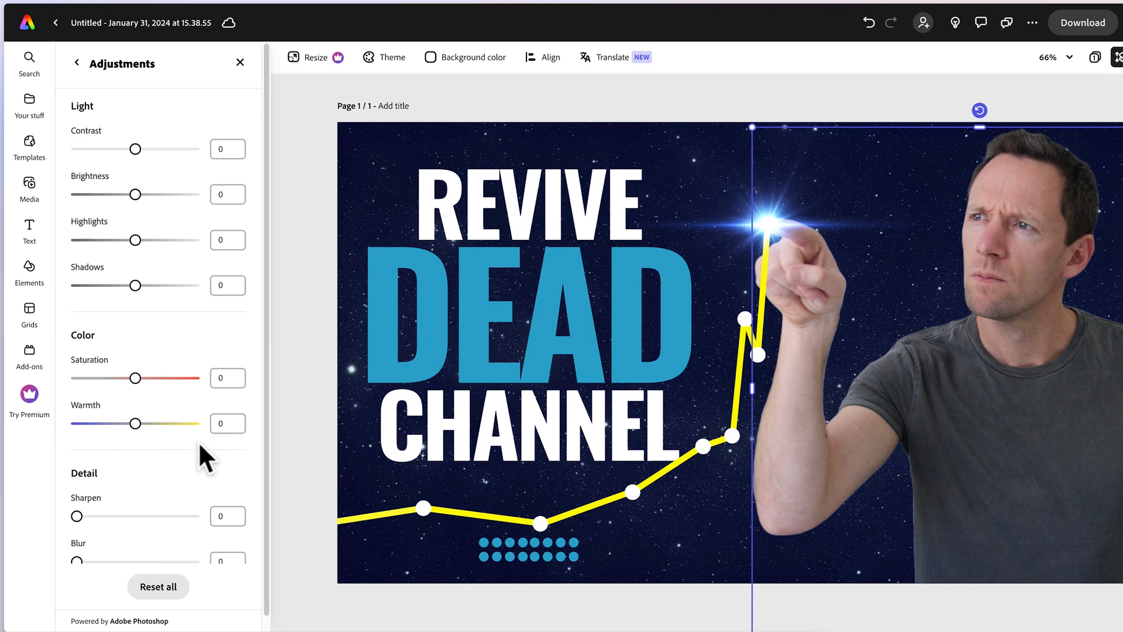
pyautogui.moveTo(136, 426)
pyautogui.mouseDown()
pyautogui.moveTo(111, 426)
pyautogui.moveTo(140, 424)
pyautogui.mouseUp()
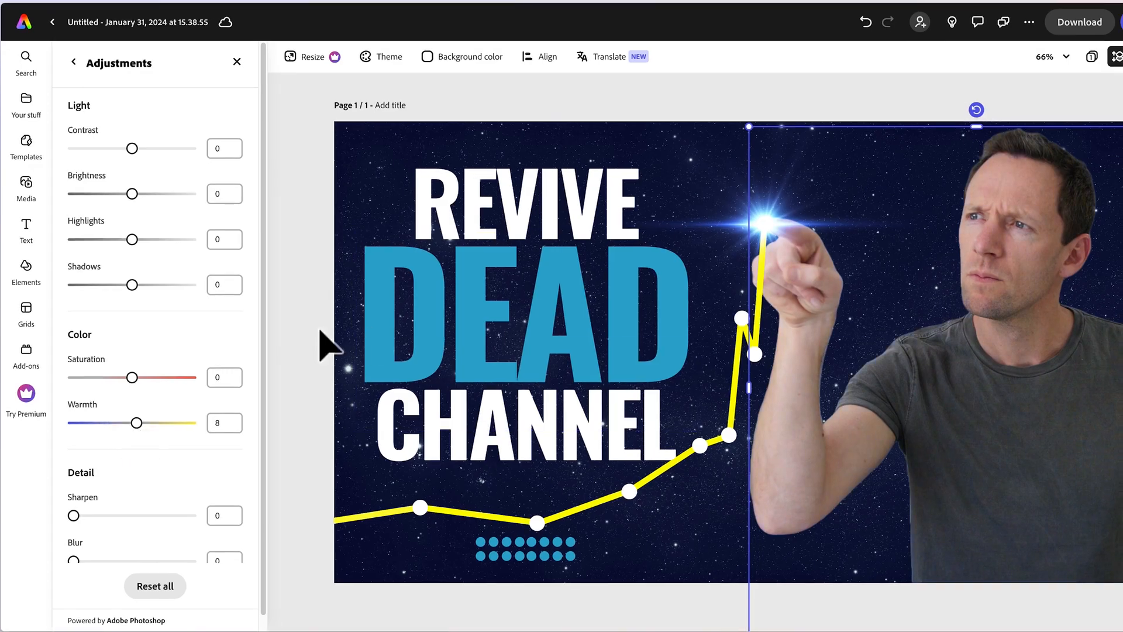
pyautogui.moveTo(134, 148); pyautogui.dragTo(165, 148)
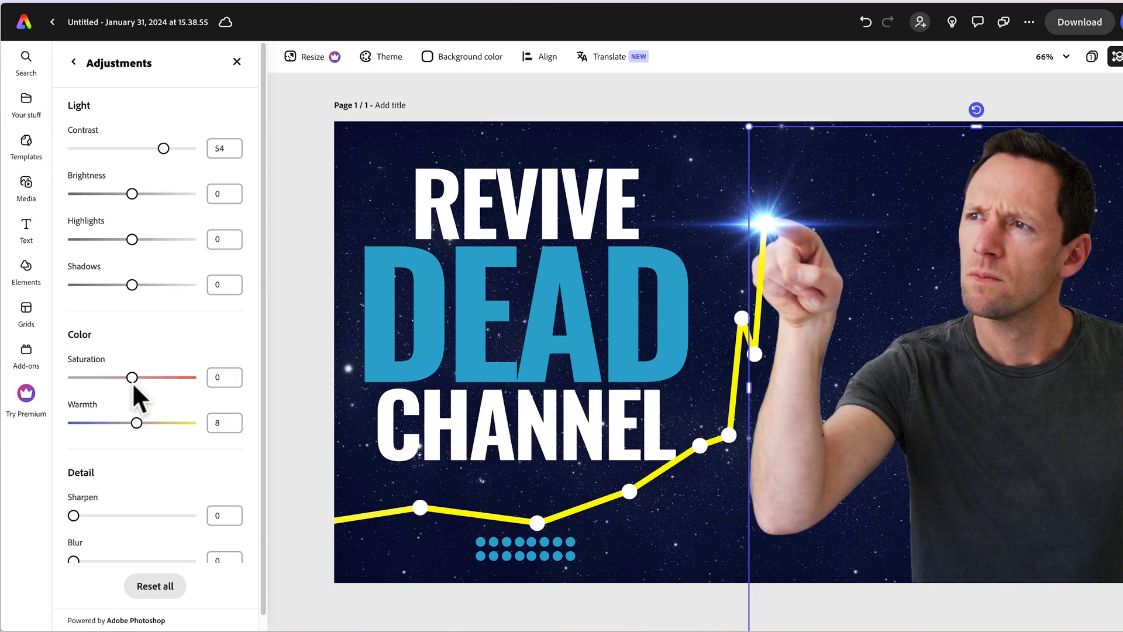
pyautogui.moveTo(134, 381)
pyautogui.mouseDown()
pyautogui.moveTo(241, 384)
pyautogui.moveTo(131, 378)
pyautogui.moveTo(153, 378)
pyautogui.mouseUp()
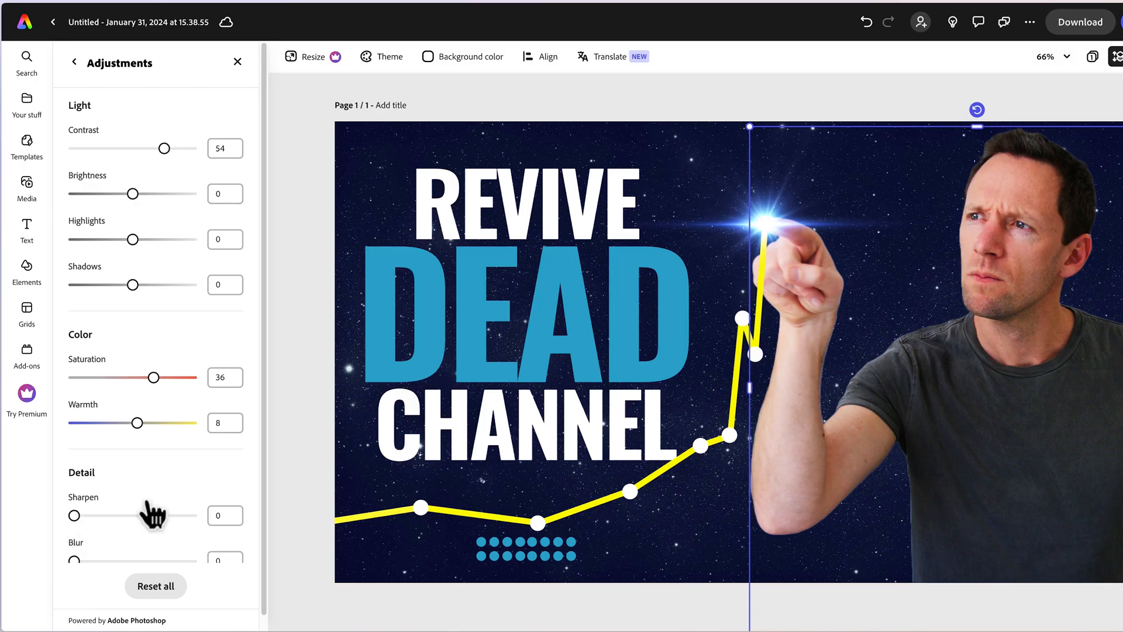
pyautogui.moveTo(75, 516)
pyautogui.mouseDown()
pyautogui.moveTo(217, 526)
pyautogui.moveTo(68, 535)
pyautogui.moveTo(78, 536)
pyautogui.mouseUp()
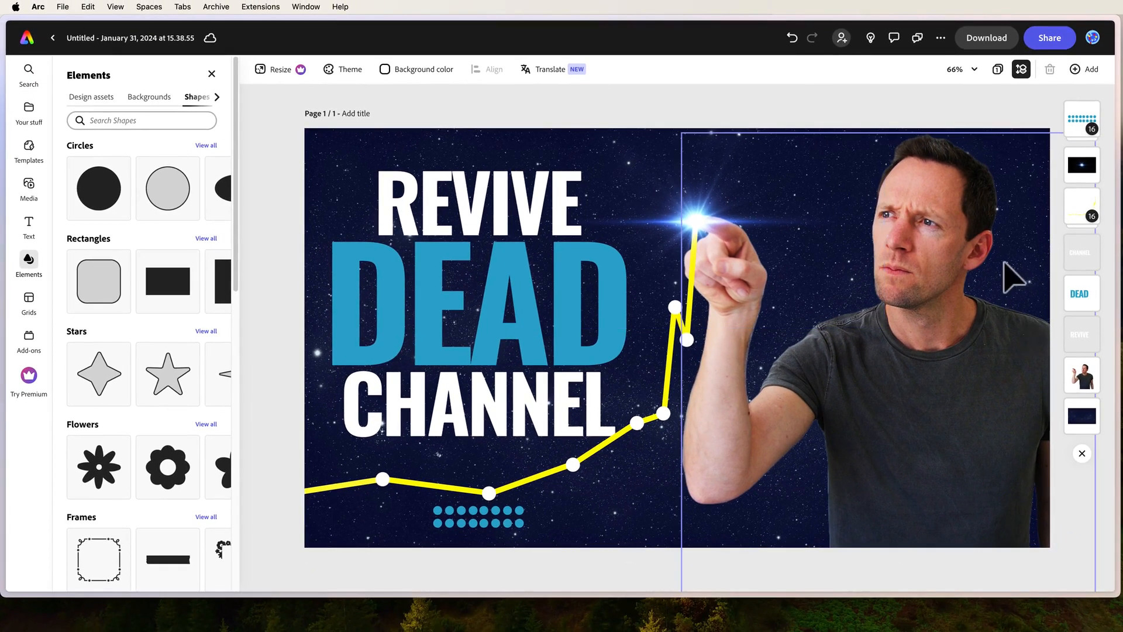
# Download the finished thumbnail as a JPG file.
pyautogui.click(987, 42)
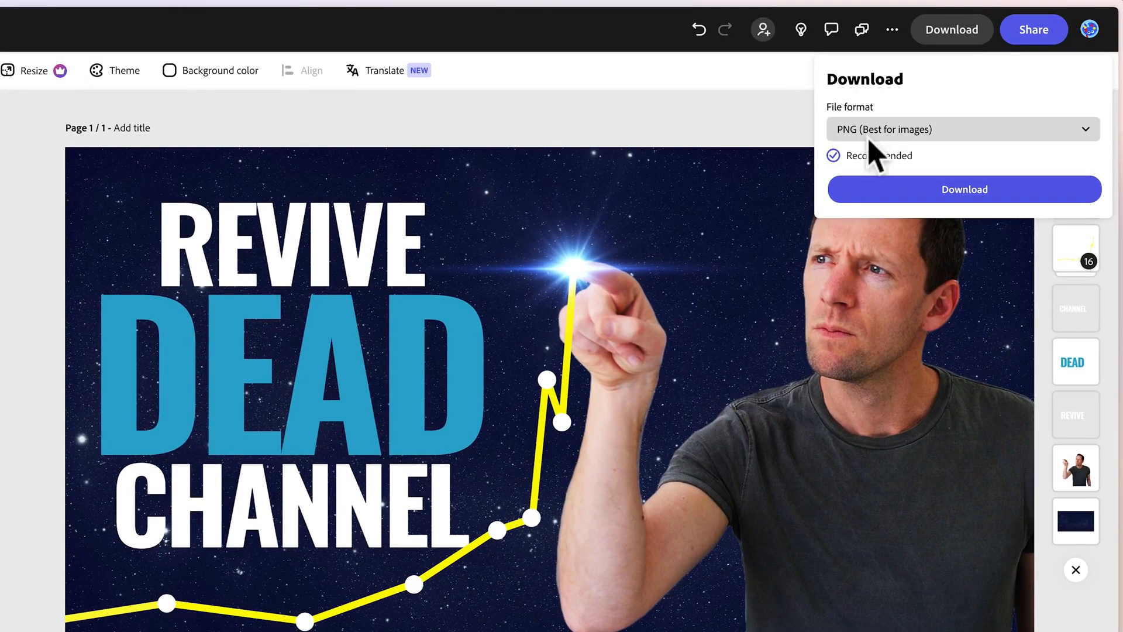
pyautogui.click(870, 137)
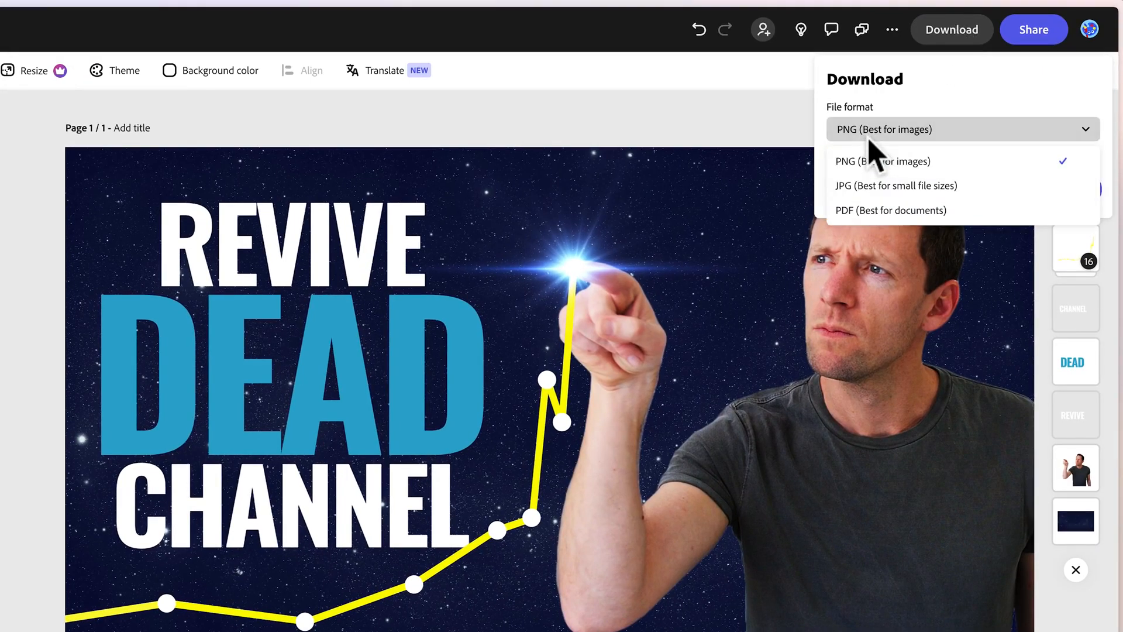
pyautogui.click(881, 188)
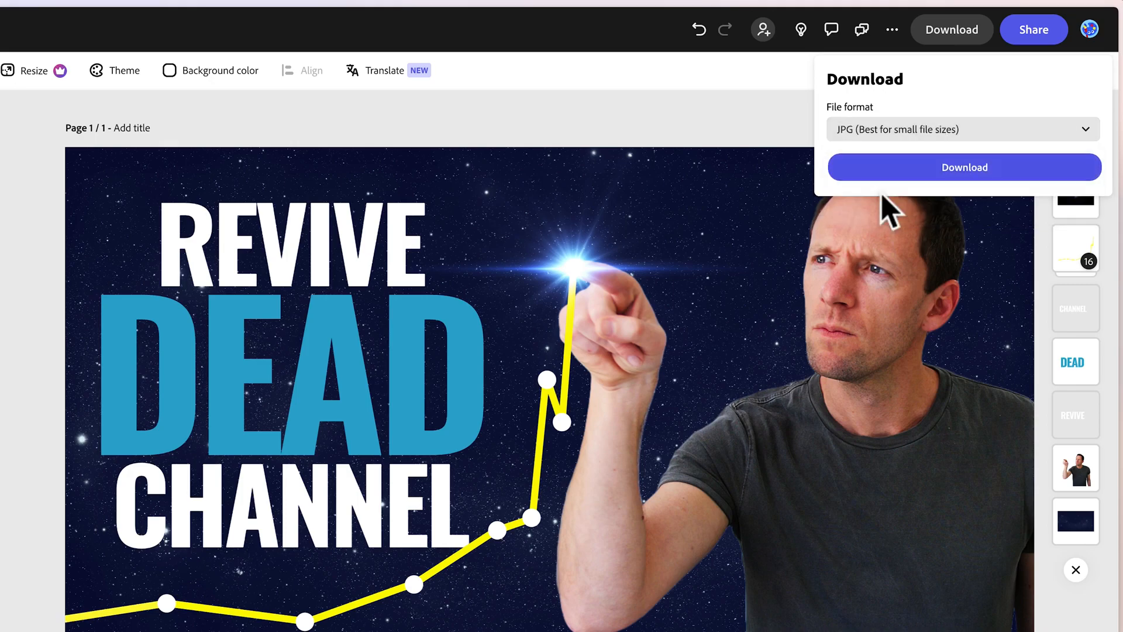
pyautogui.click(983, 170)
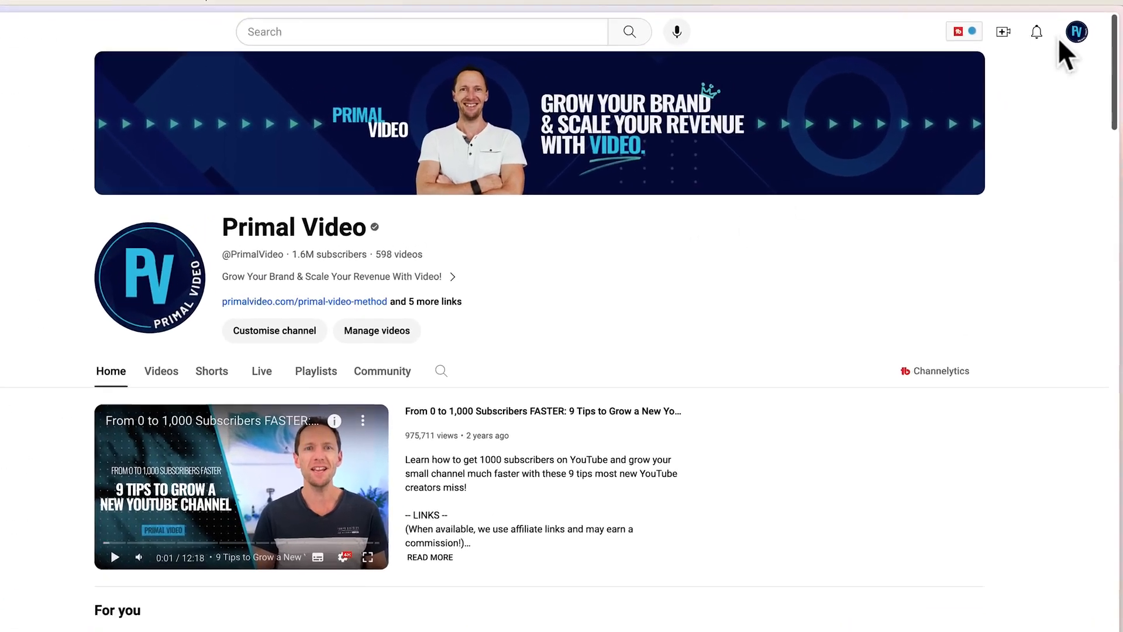
# Switch to the YouTube channel page and open its video content list in YouTube Studio.
pyautogui.click(1084, 37)
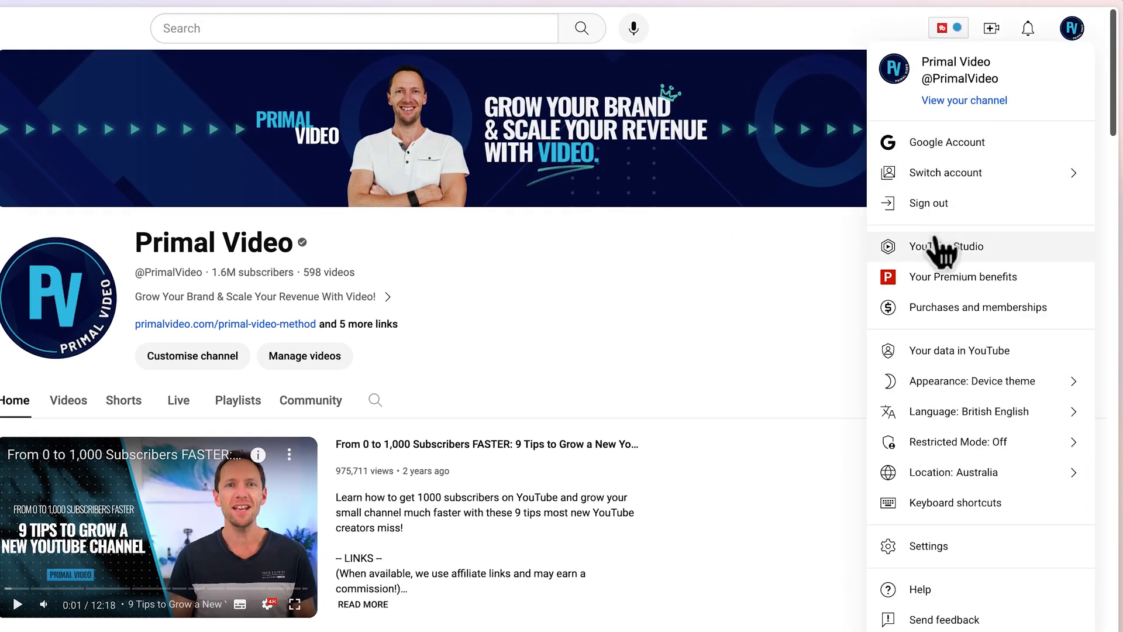
pyautogui.click(976, 249)
pyautogui.click(68, 292)
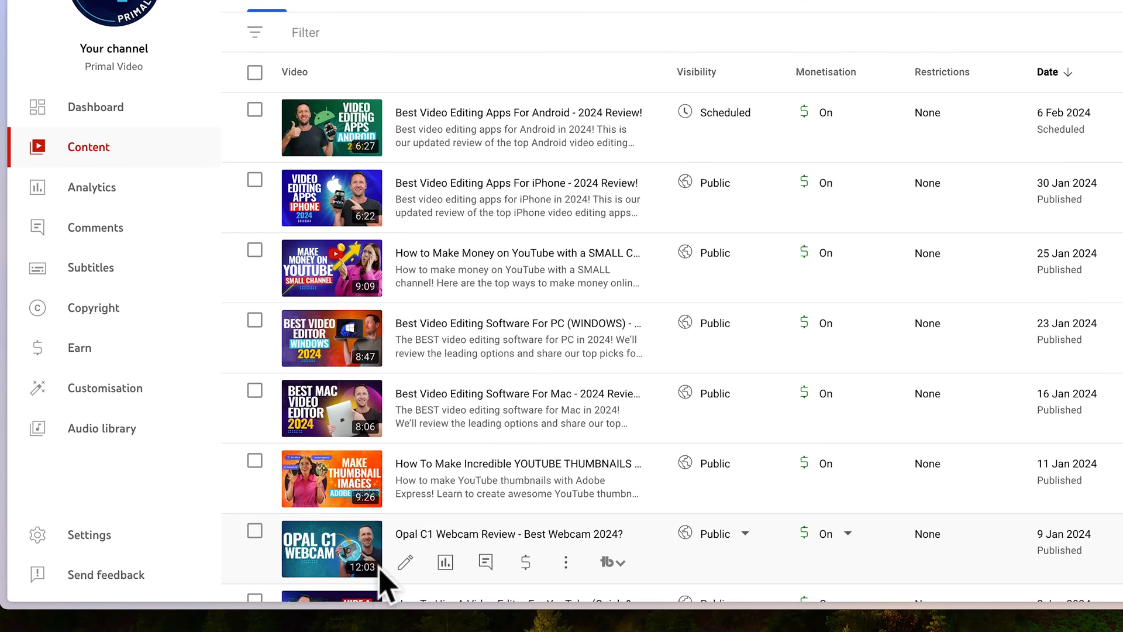
# Open the details of the Opal C1 Webcam Review video and start changing its thumbnail.
pyautogui.click(404, 578)
pyautogui.scroll(-5, 901, 492)
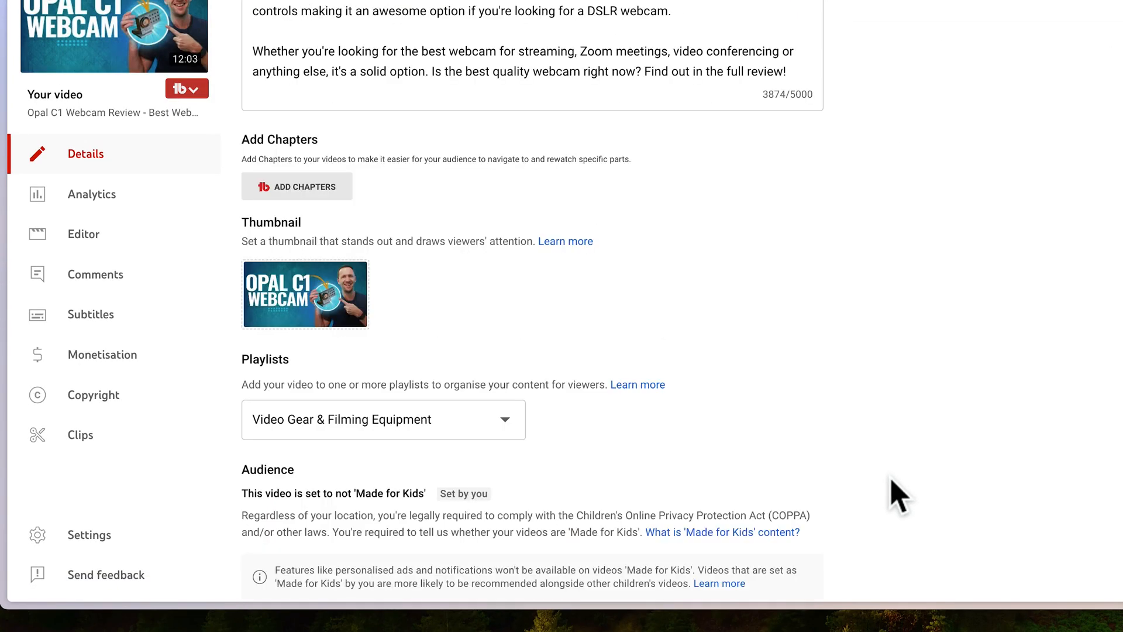
pyautogui.click(358, 260)
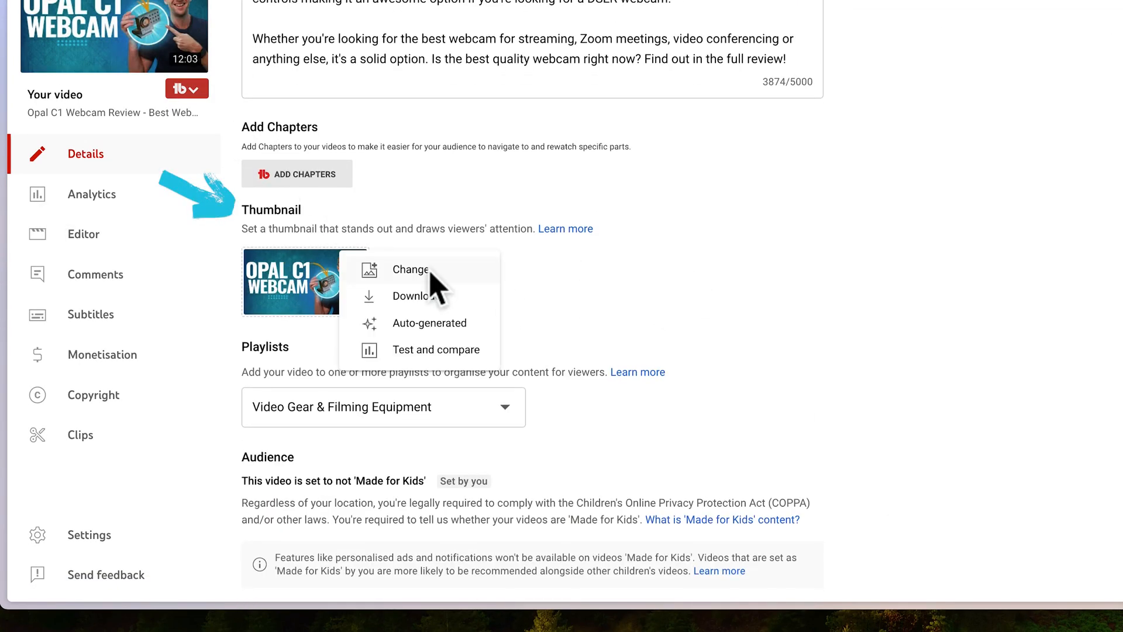
pyautogui.click(434, 272)
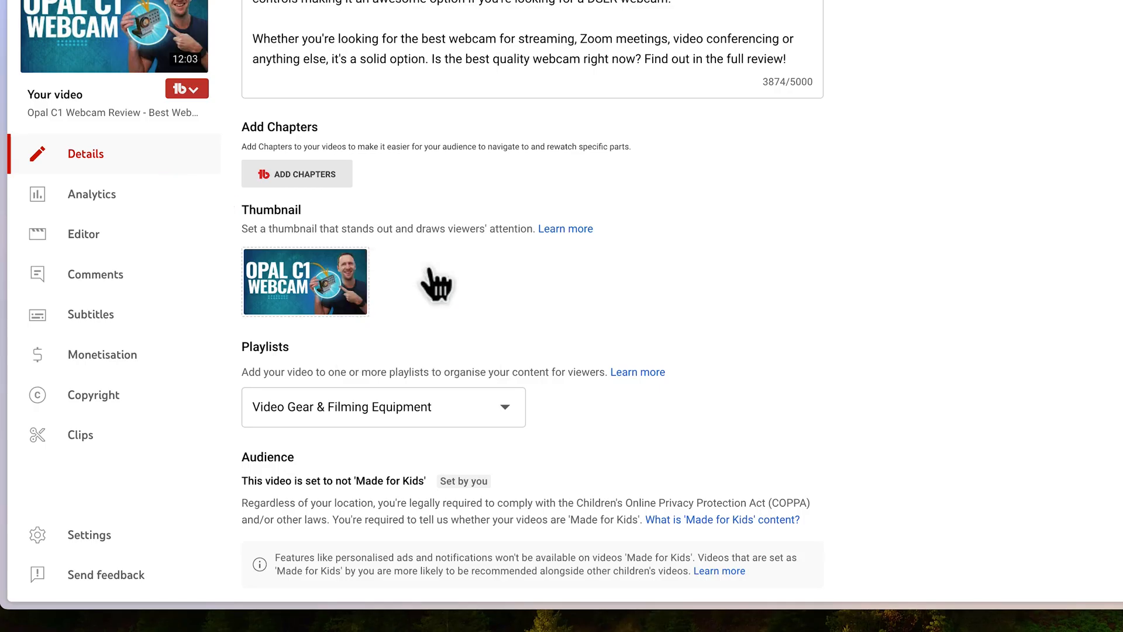